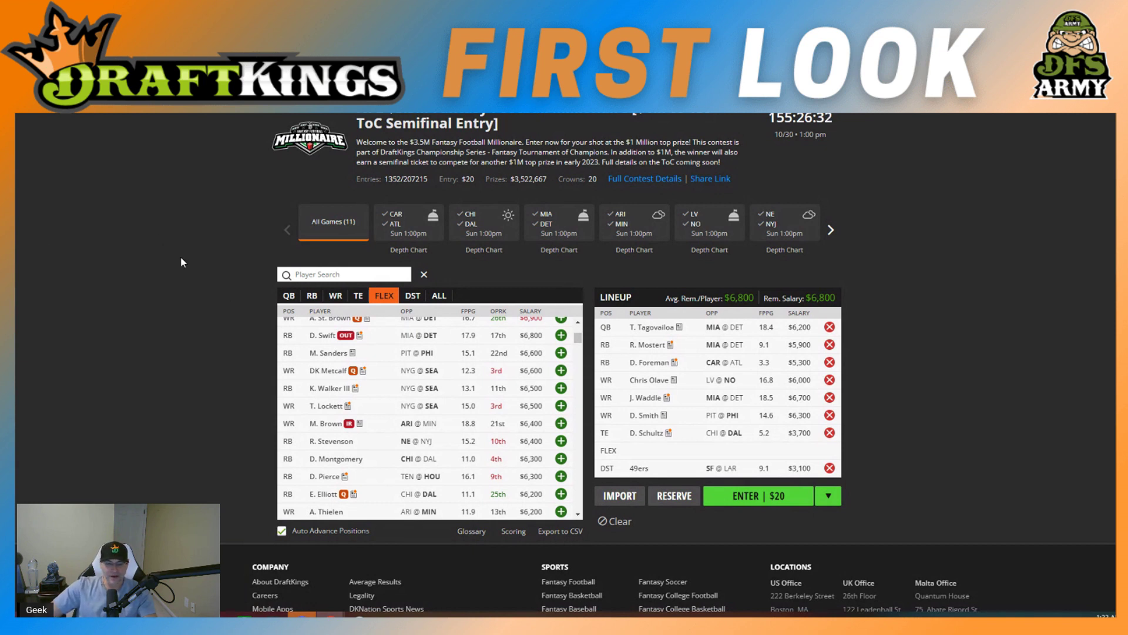
# Step: Clear all drafted players from the Fantasy Football Millionaire contest lineup
pyautogui.click(615, 521)
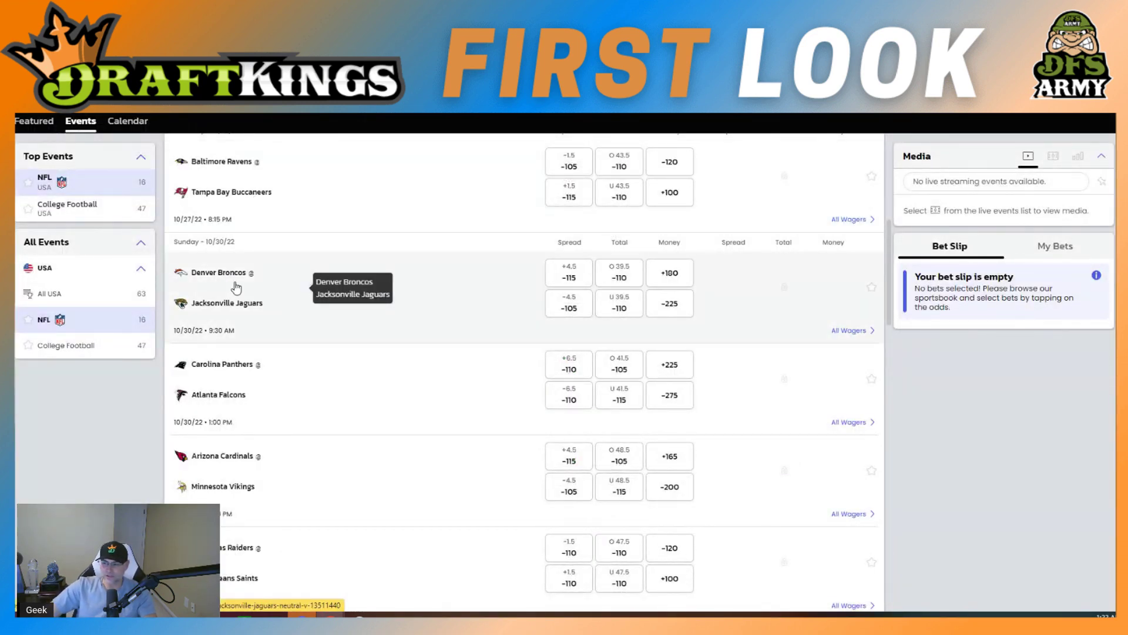
# Step: Review the sportsbook's NFL spreads, totals and money lines through the Monday 10/31 game
pyautogui.scroll(-3, 256, 303)
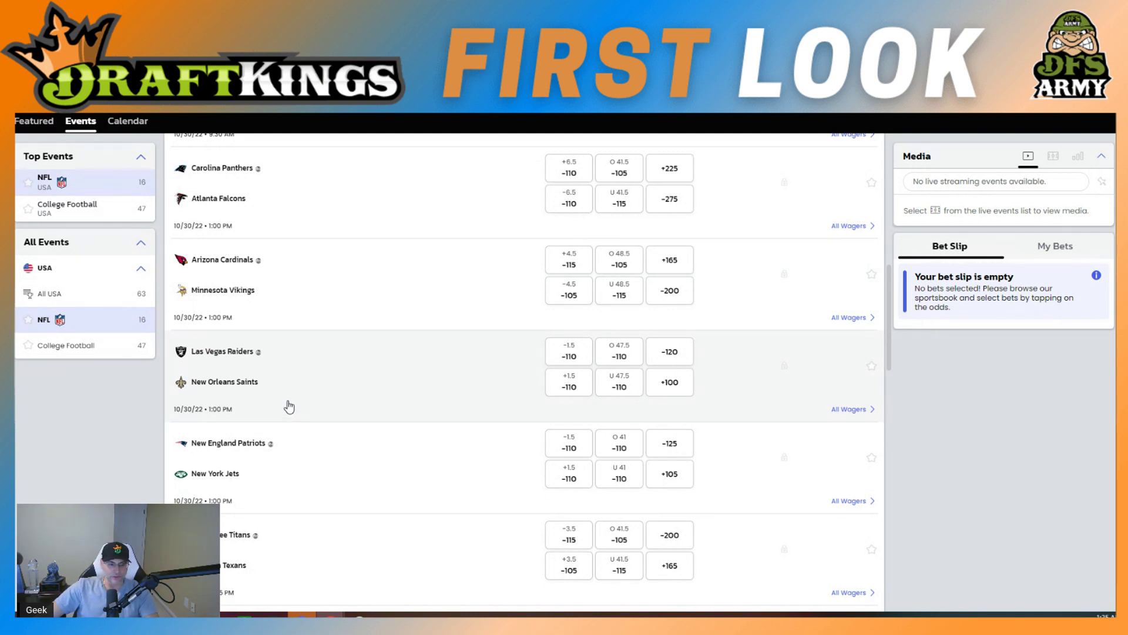
pyautogui.scroll(-3, 289, 406)
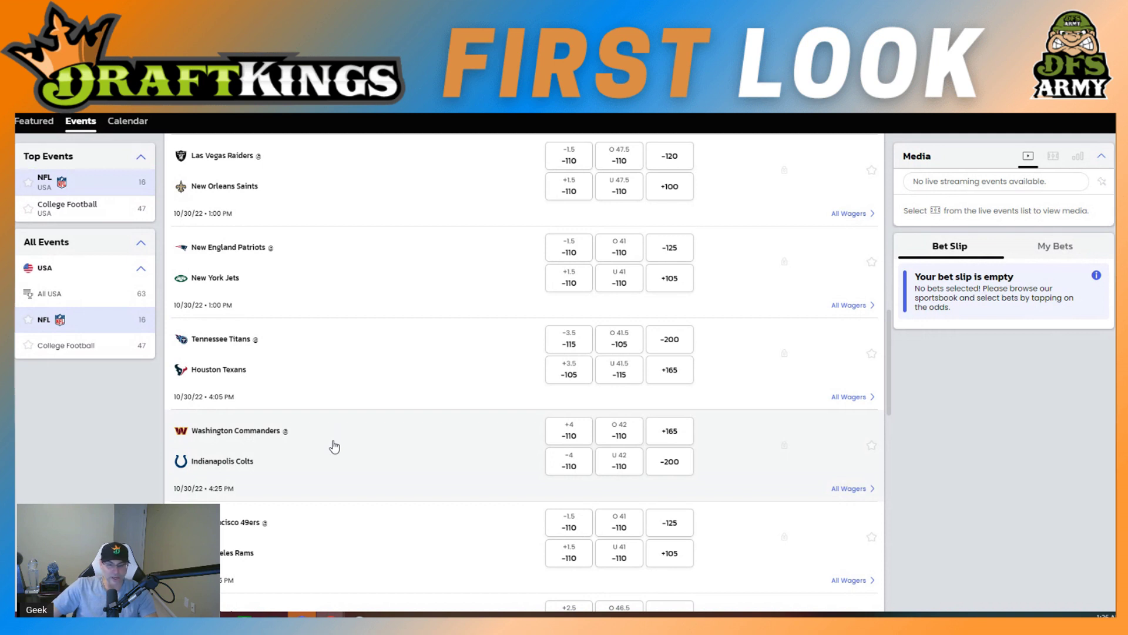
pyautogui.scroll(-3, 334, 447)
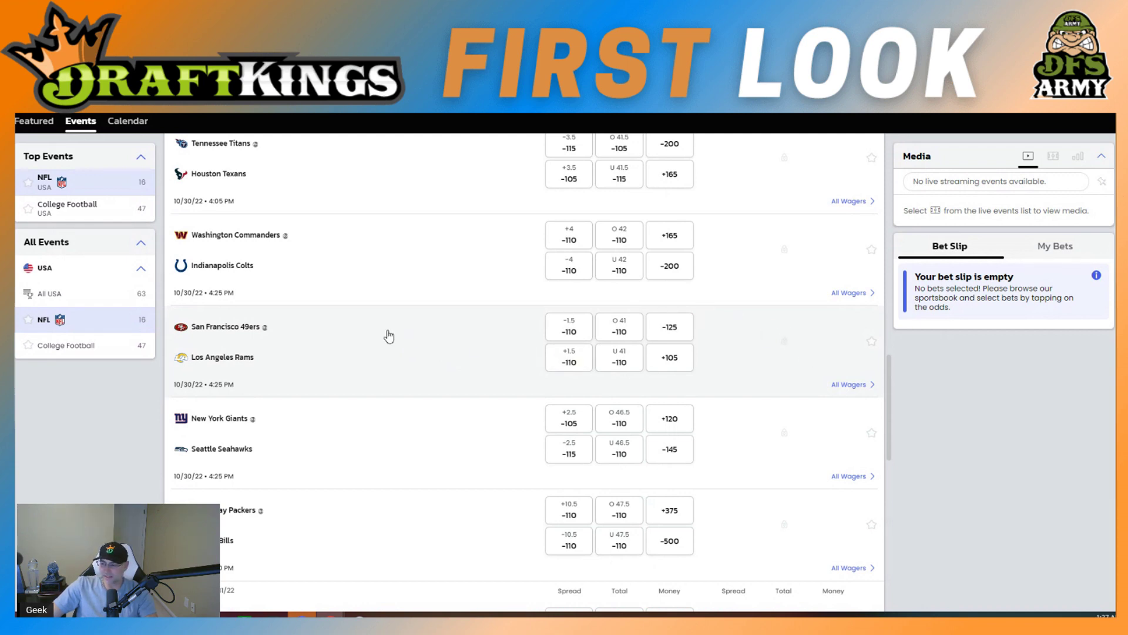
pyautogui.scroll(-3, 388, 336)
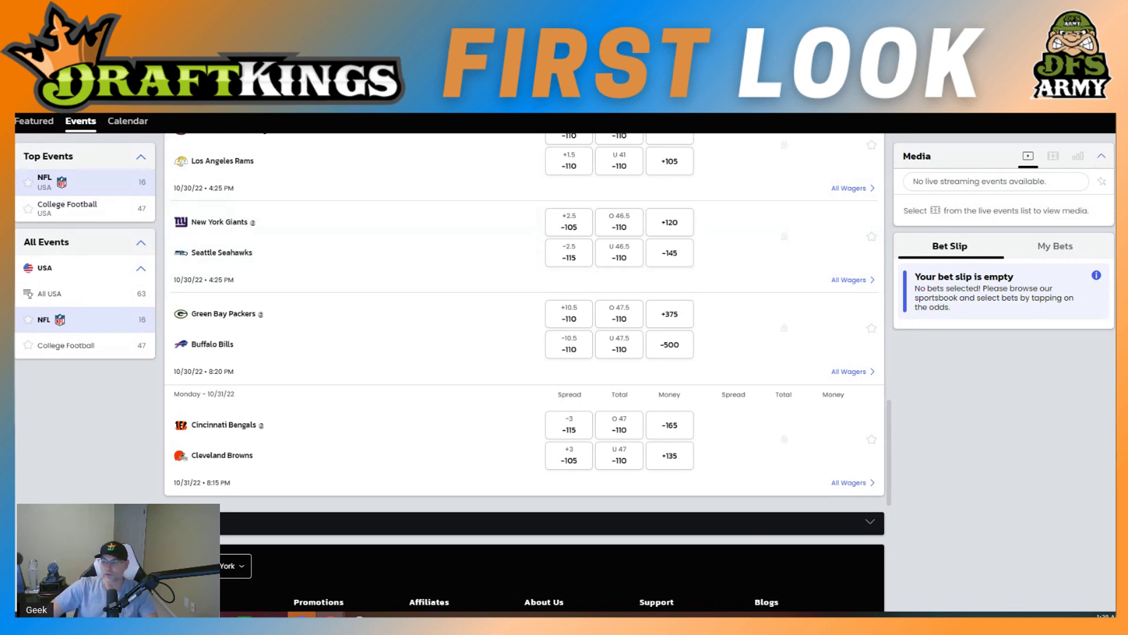
# Step: Return to the lineup builder, review the defenses and add the 49ers as the DST
pyautogui.hotkey('ctrl', 'Tab')
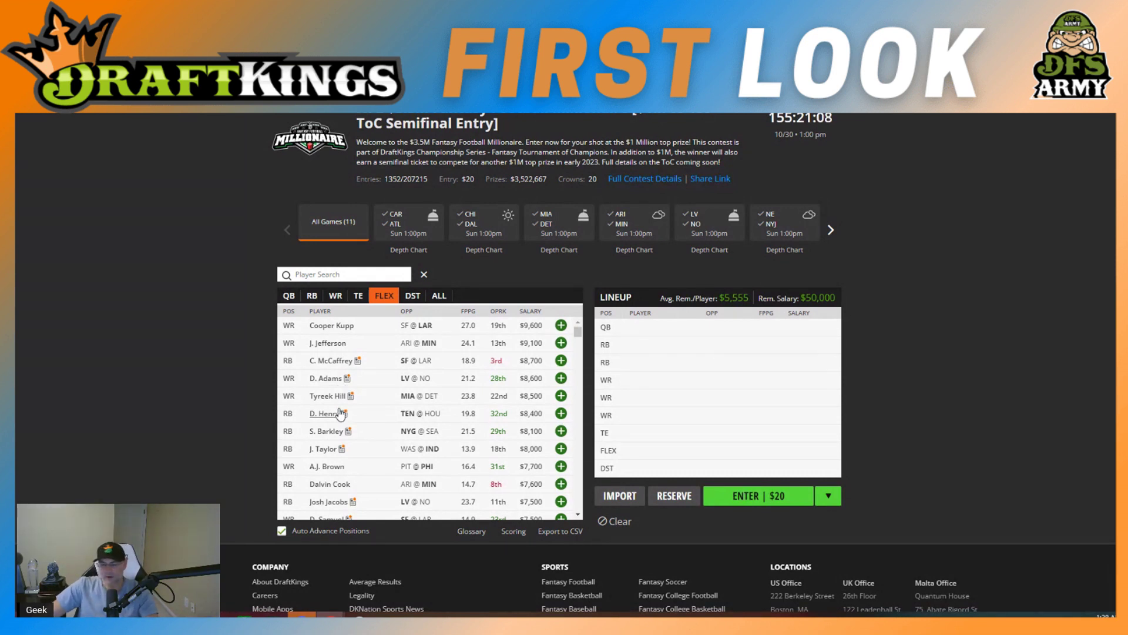
pyautogui.click(412, 295)
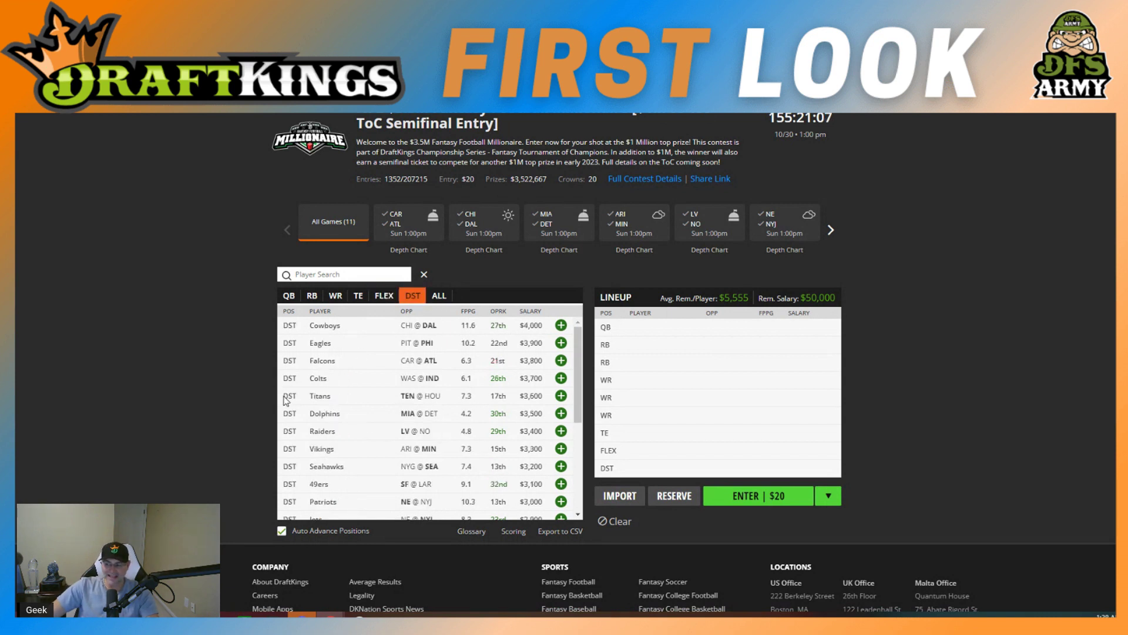
pyautogui.scroll(-3, 399, 405)
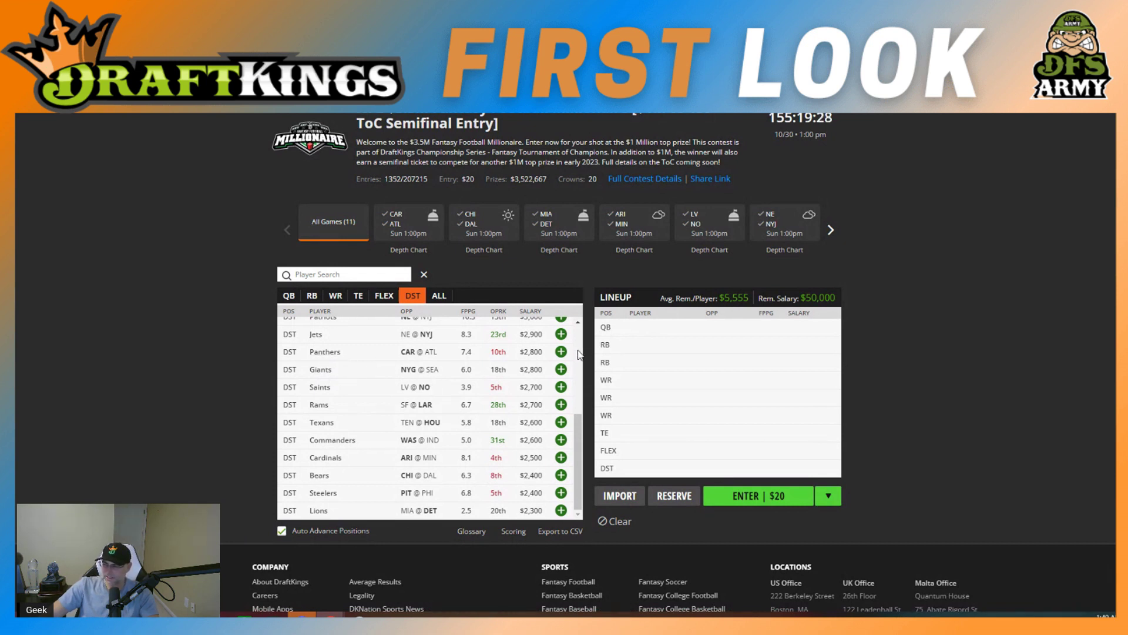
pyautogui.click(579, 322)
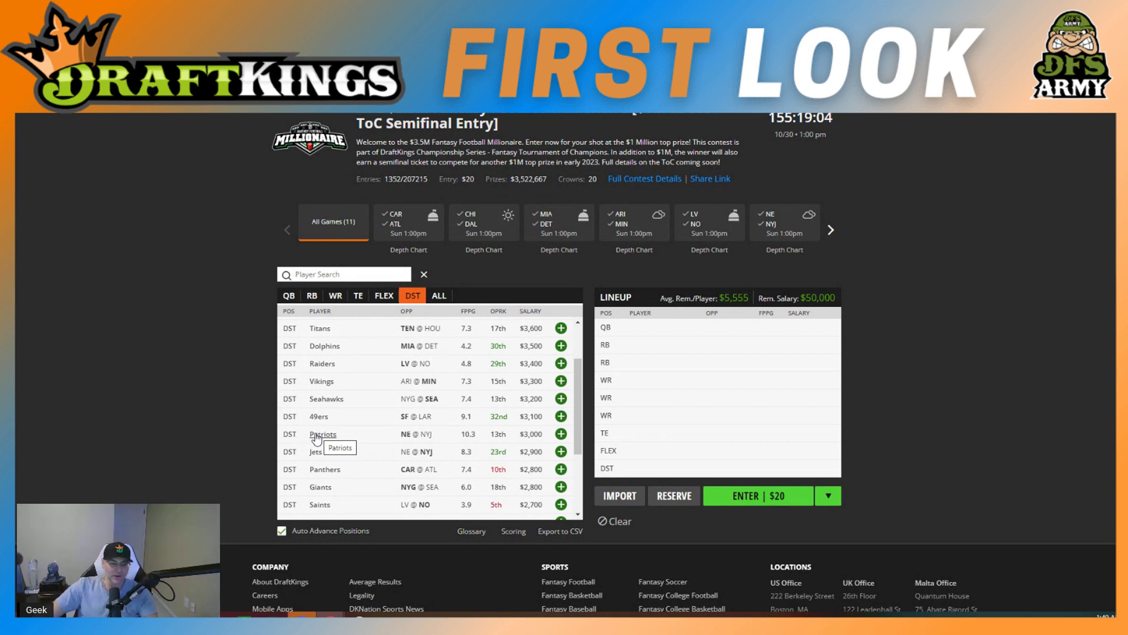
pyautogui.click(561, 416)
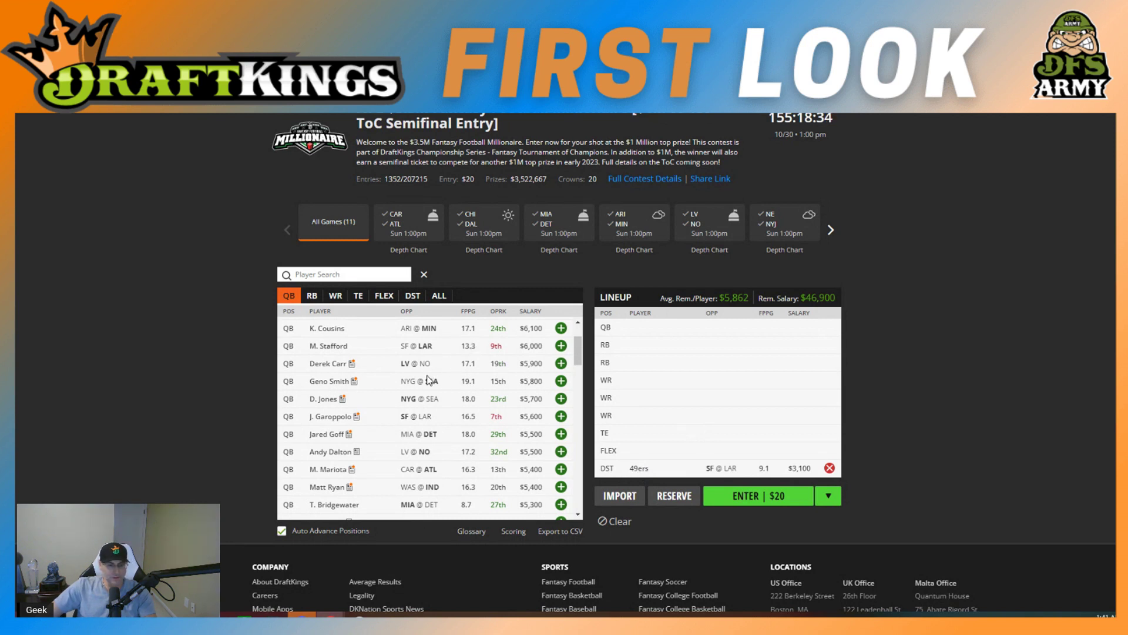
# Step: Add running back Derrick Henry to the lineup, check his game log and remove him again
pyautogui.click(311, 299)
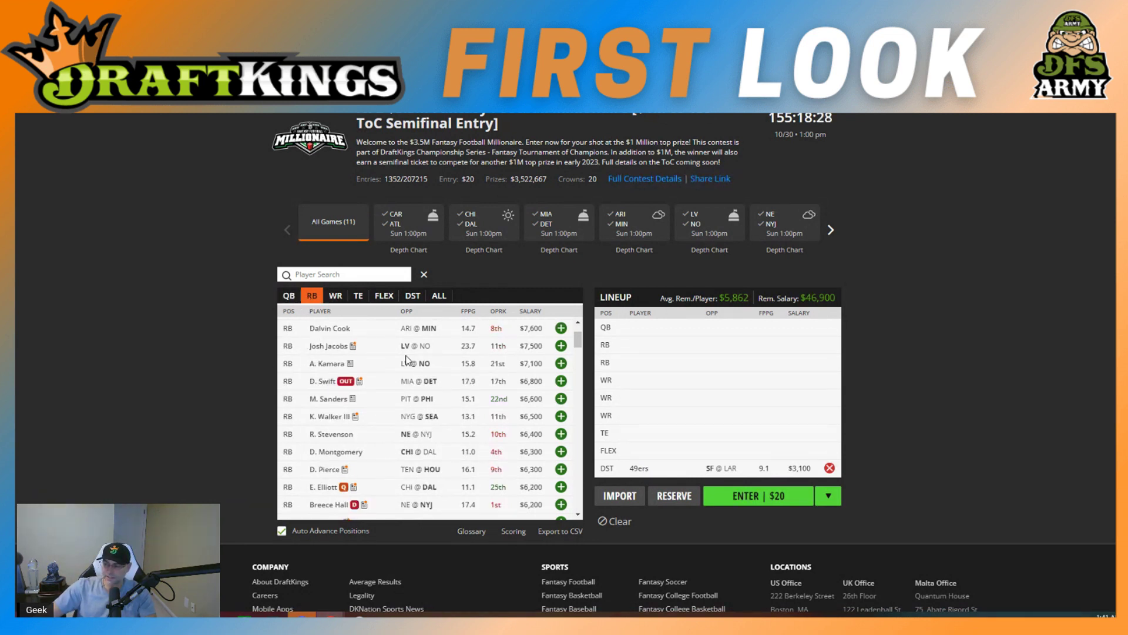
pyautogui.scroll(2, 415, 370)
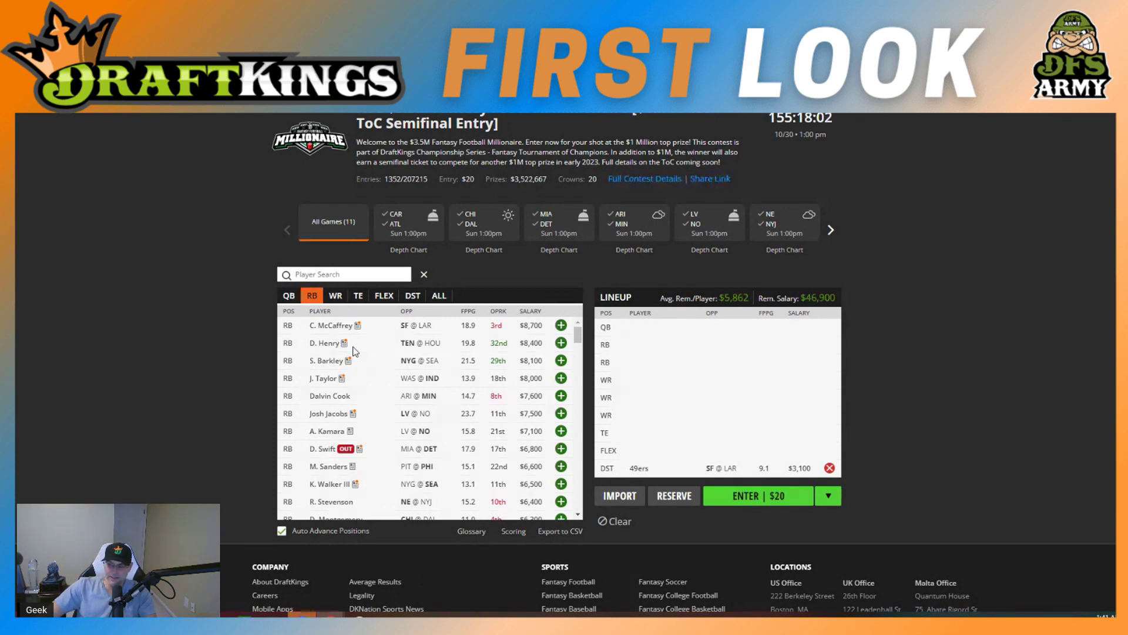
pyautogui.click(561, 343)
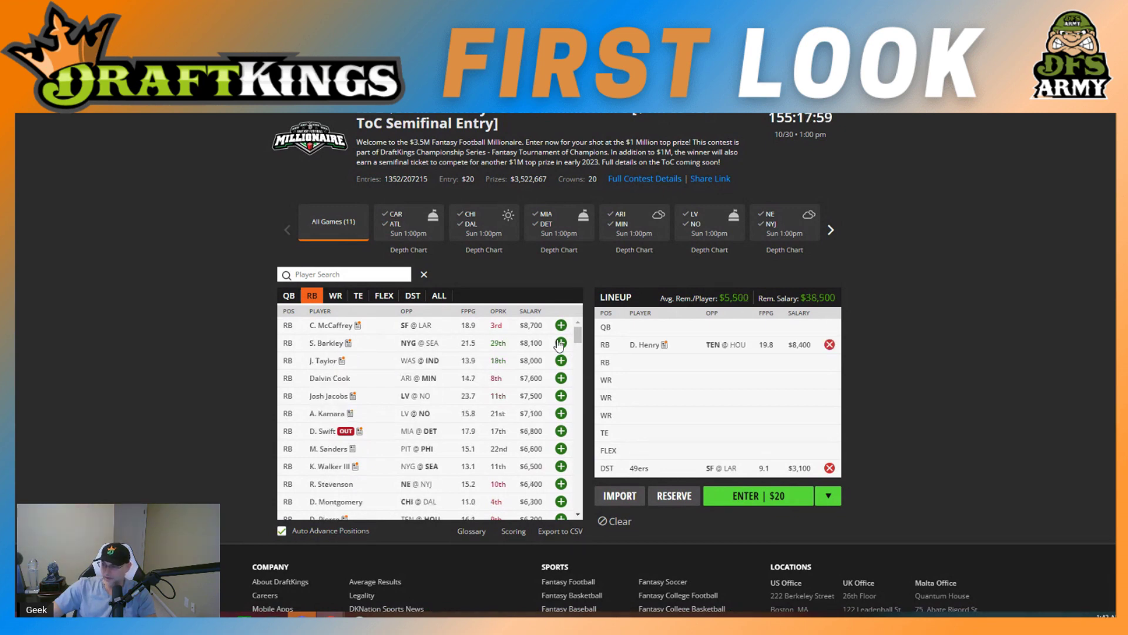
pyautogui.click(661, 345)
pyautogui.click(480, 264)
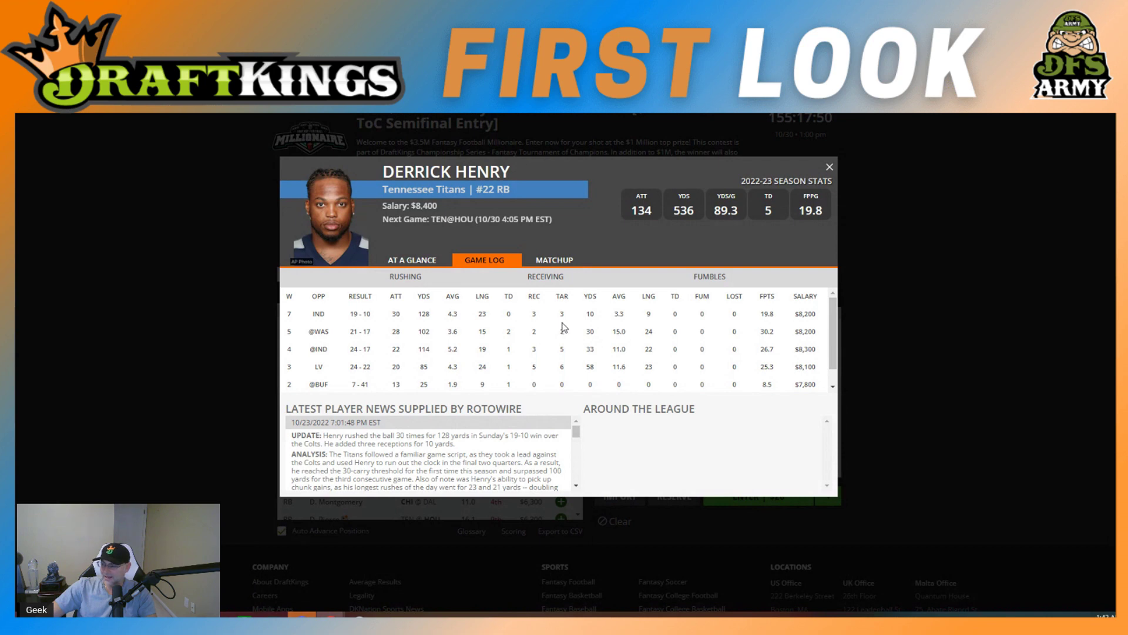
pyautogui.click(829, 167)
pyautogui.click(831, 344)
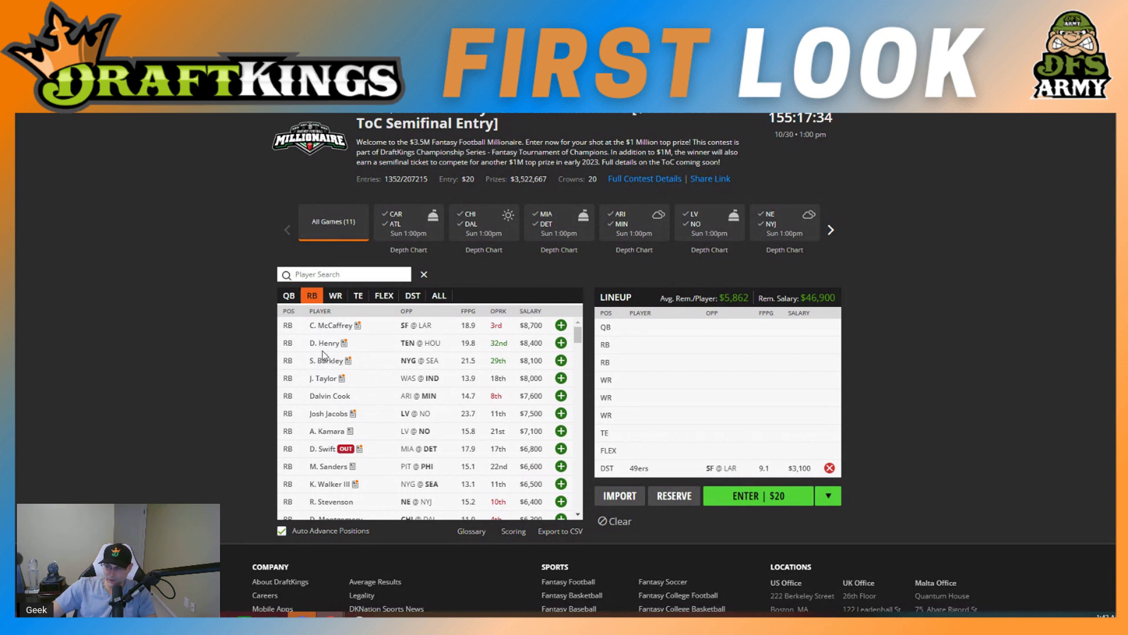
# Step: Examine Jonathan Taylor's rushing, receiving and fantasy points history in his game log
pyautogui.click(341, 378)
pyautogui.click(491, 260)
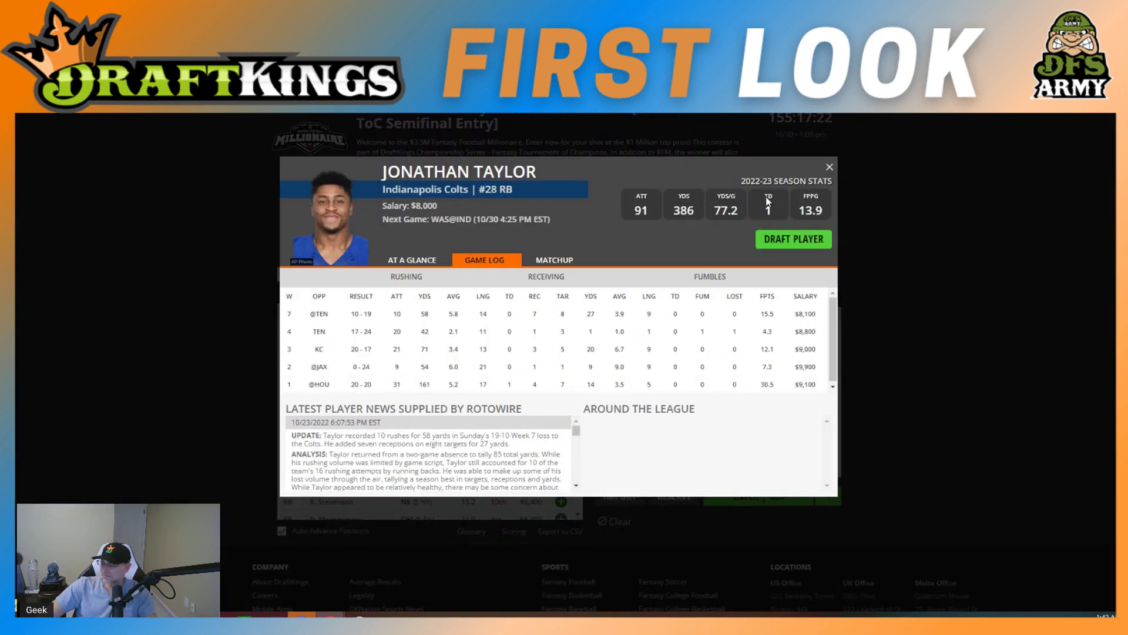
pyautogui.click(830, 167)
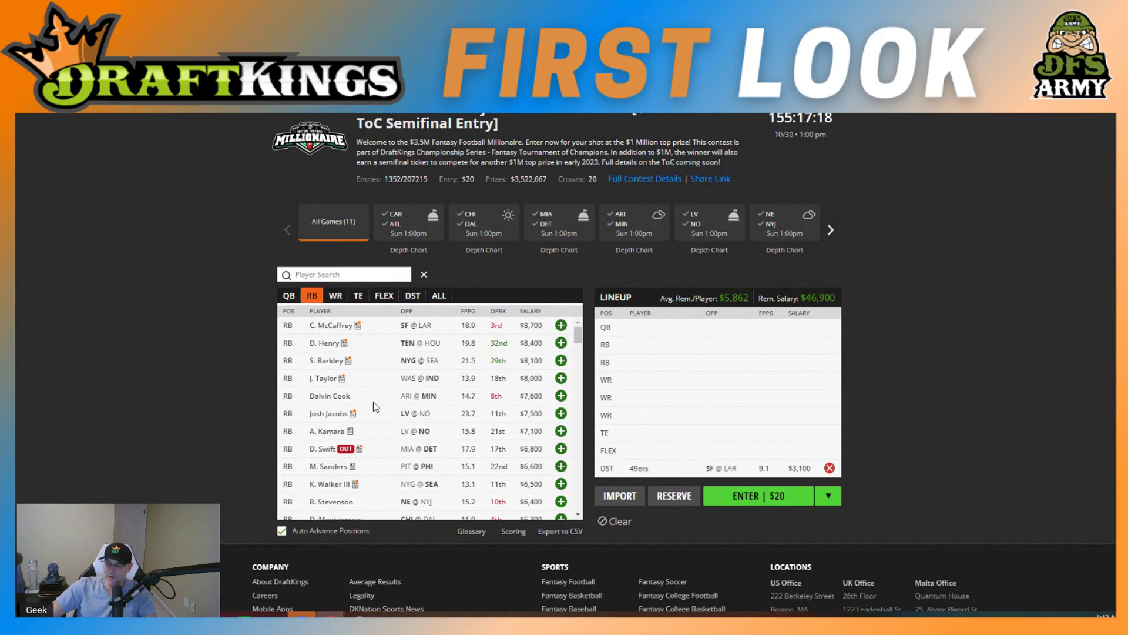
pyautogui.click(322, 378)
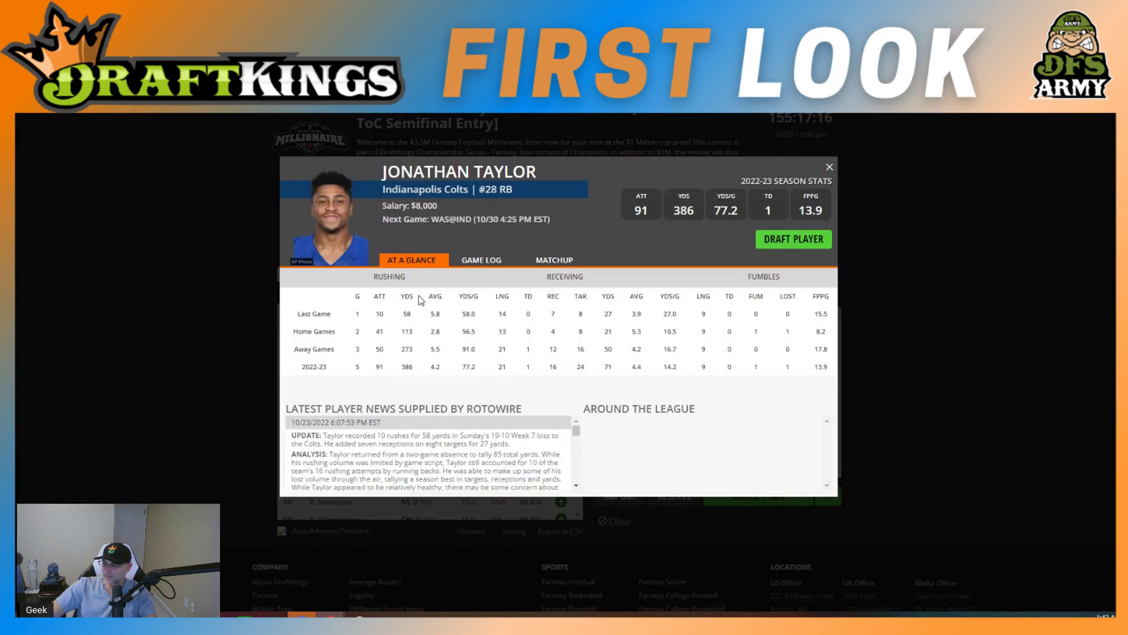
pyautogui.click(497, 263)
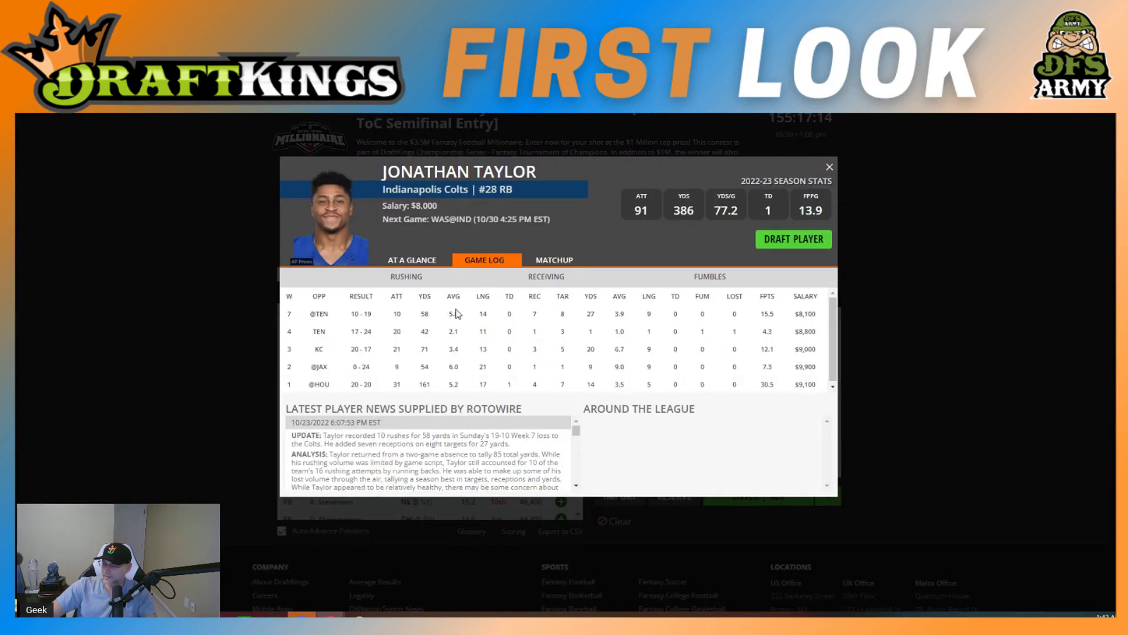
pyautogui.click(829, 166)
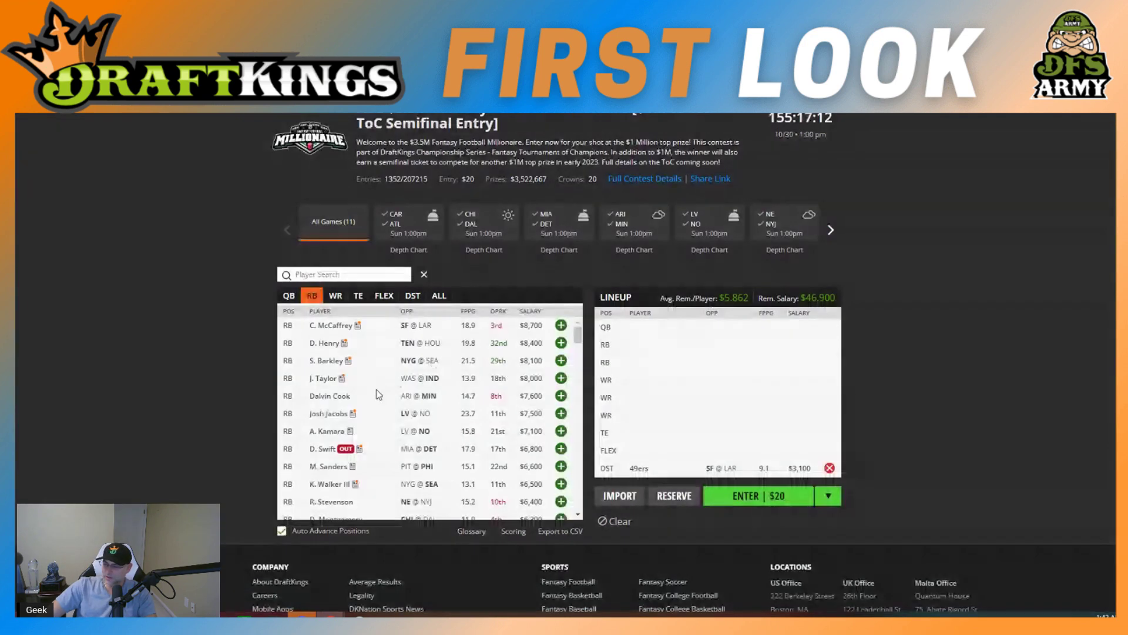
# Step: Examine Dalvin Cook's season stats and his full game log, including the earliest weeks
pyautogui.click(330, 399)
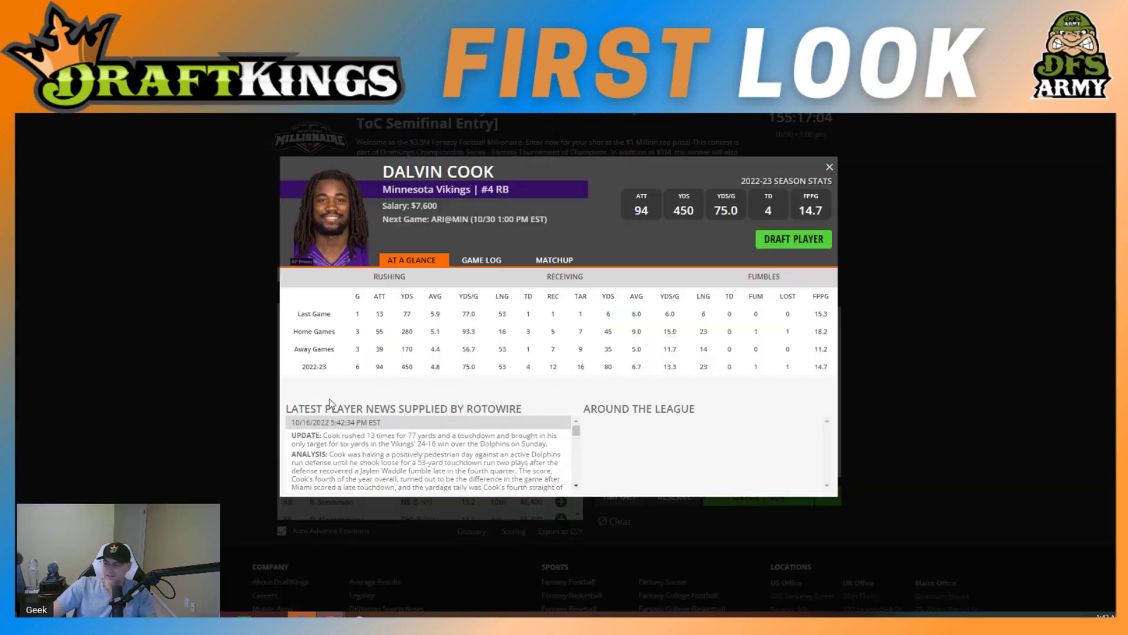
pyautogui.click(477, 261)
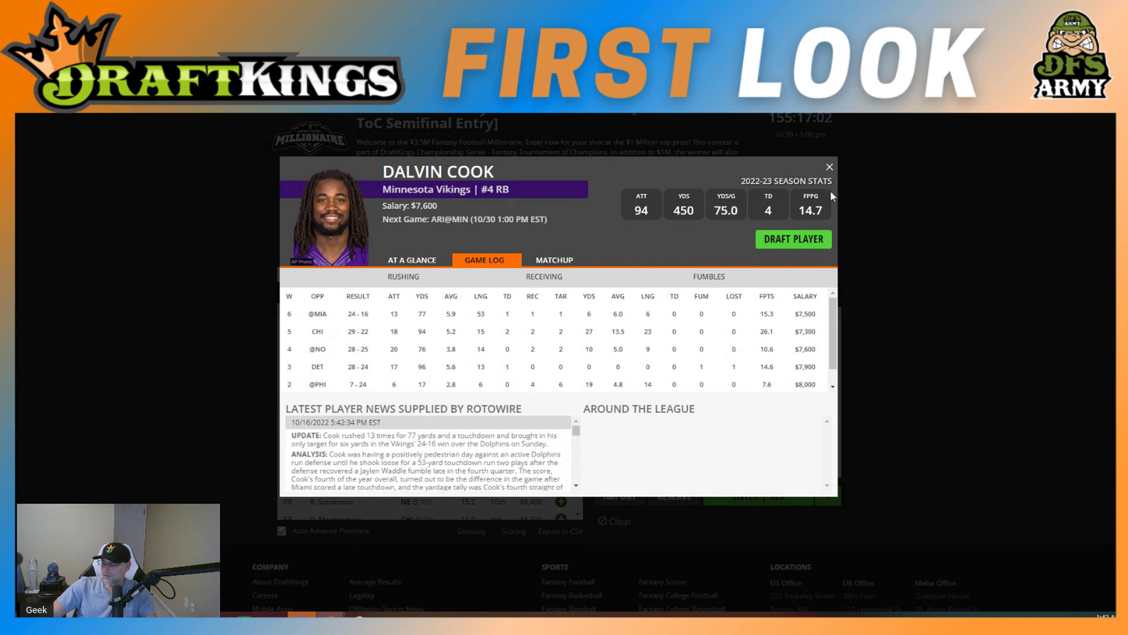
pyautogui.scroll(-1, 836, 327)
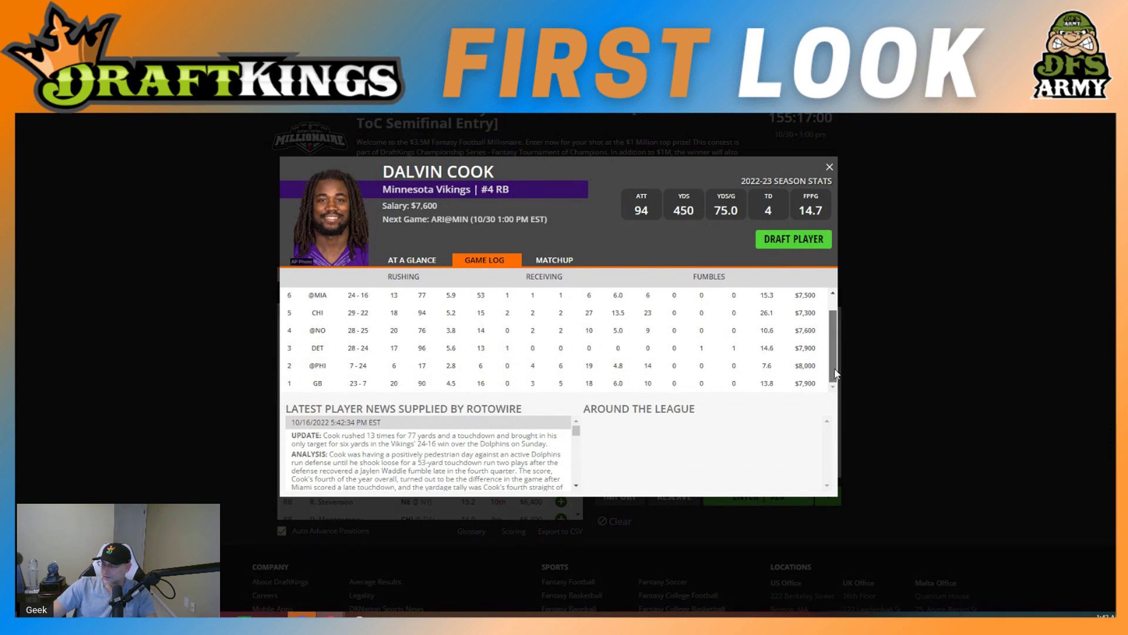
pyautogui.scroll(1, 770, 328)
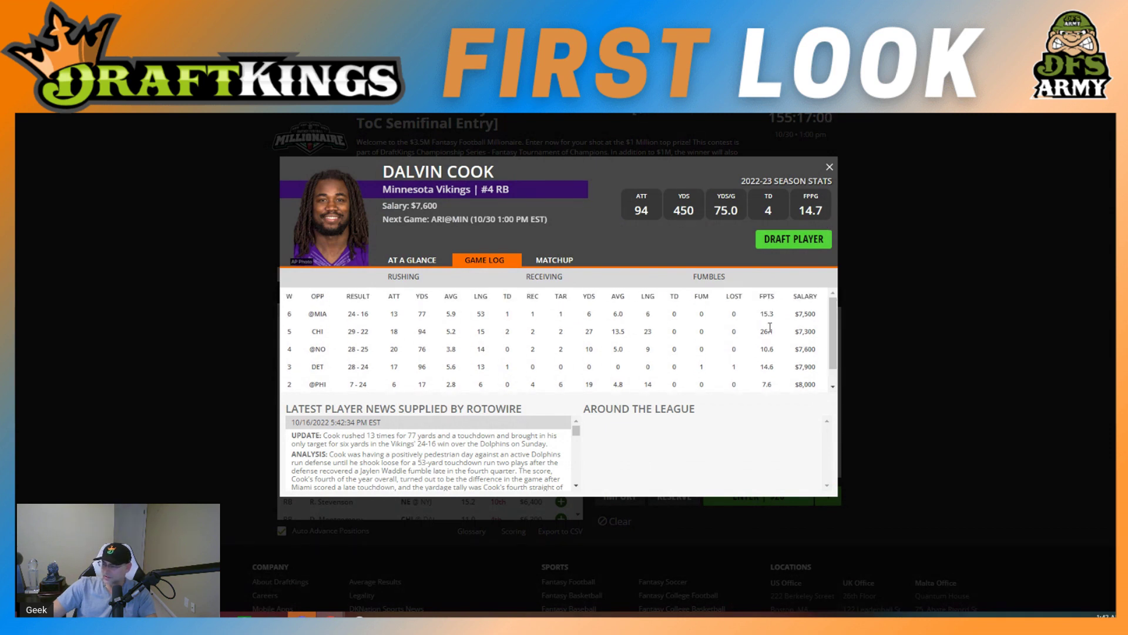
pyautogui.click(829, 166)
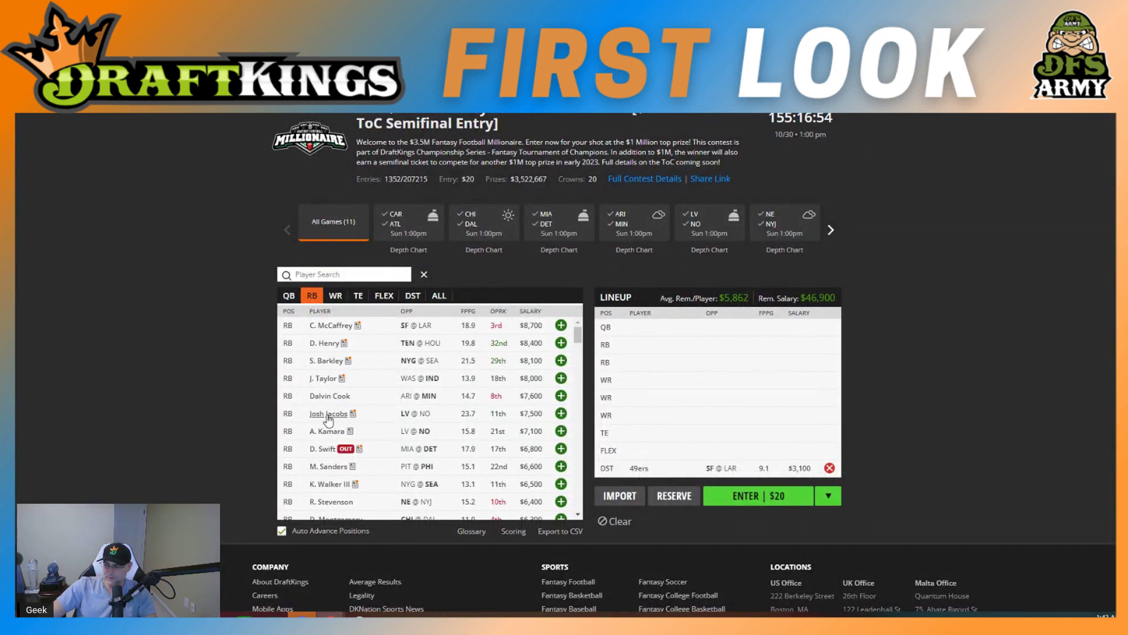
# Step: Examine Josh Jacobs' season overview and his game log with weekly fantasy points and salaries
pyautogui.click(328, 415)
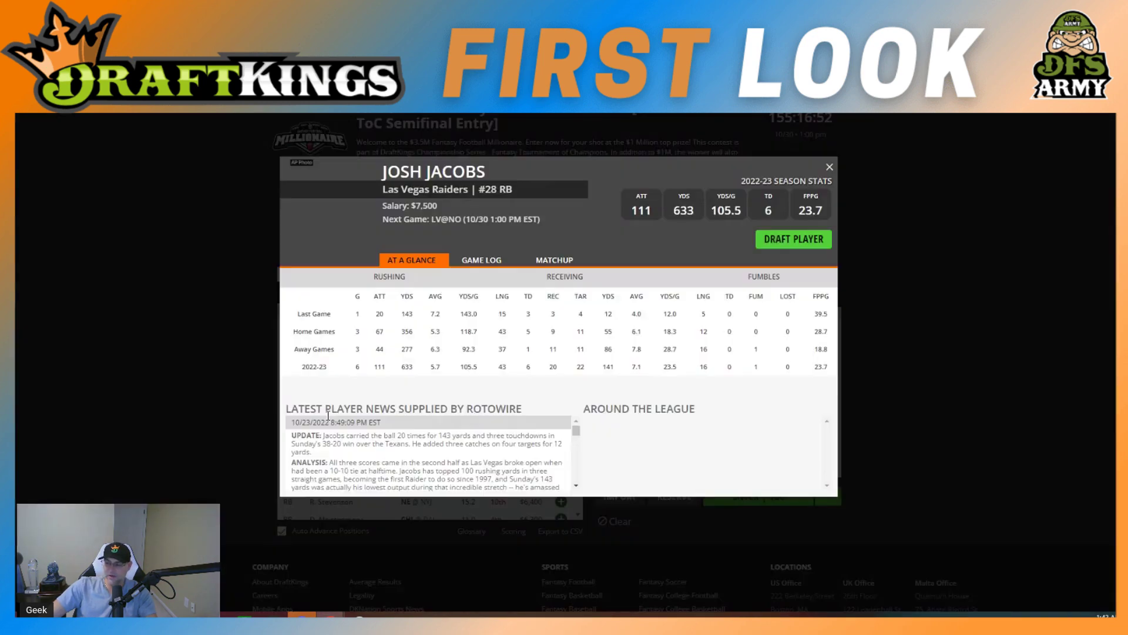
pyautogui.click(493, 270)
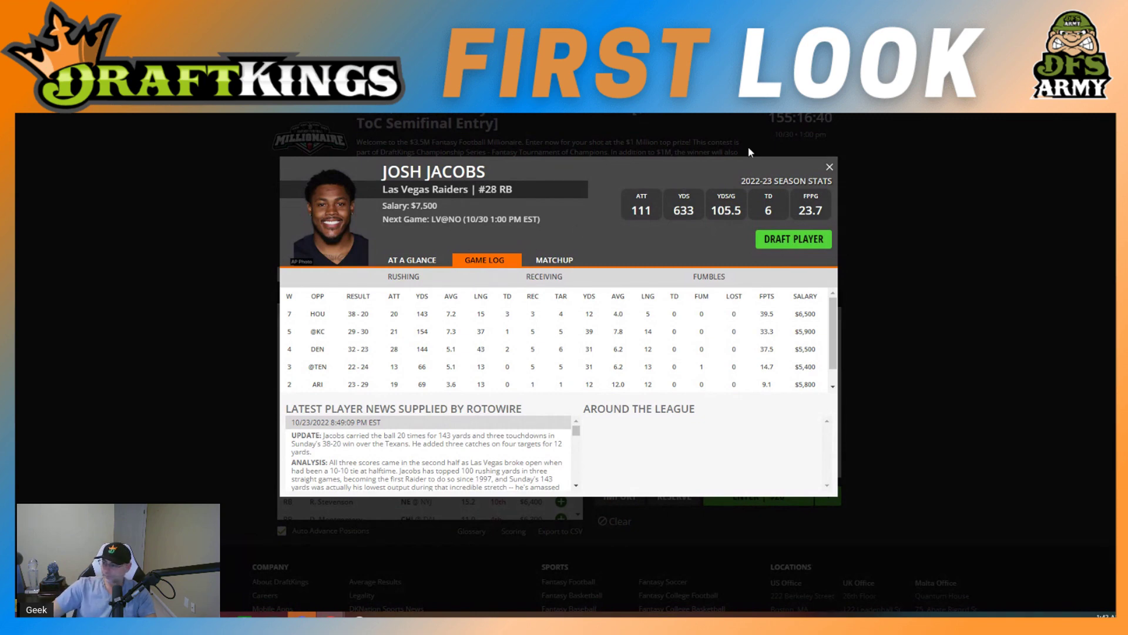
pyautogui.click(829, 167)
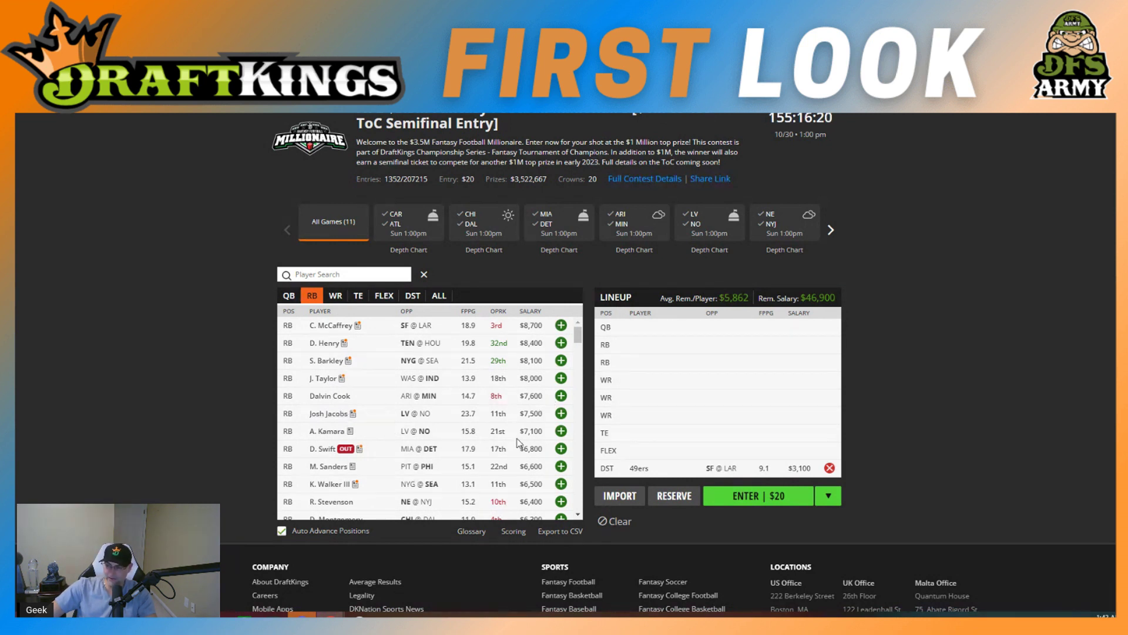
pyautogui.click(352, 416)
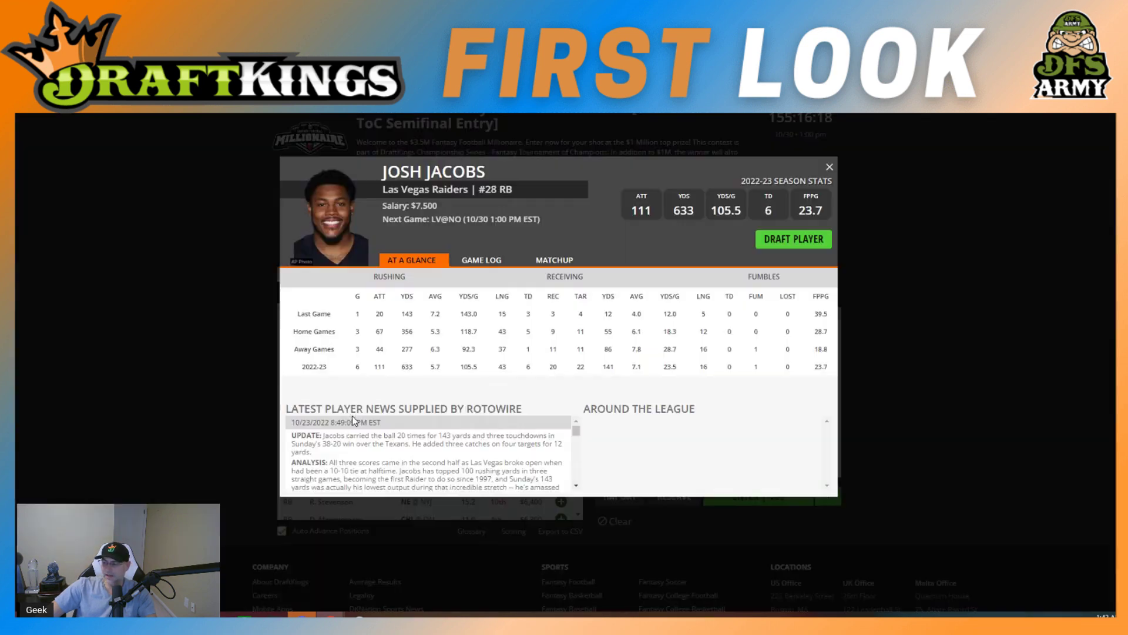
pyautogui.click(473, 262)
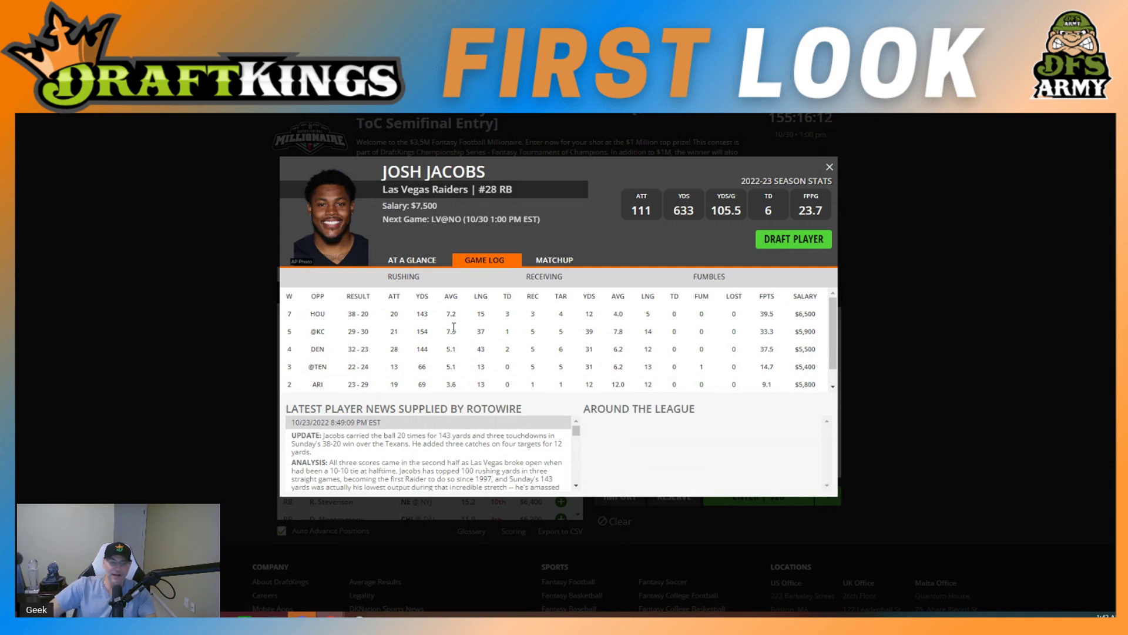
pyautogui.click(829, 167)
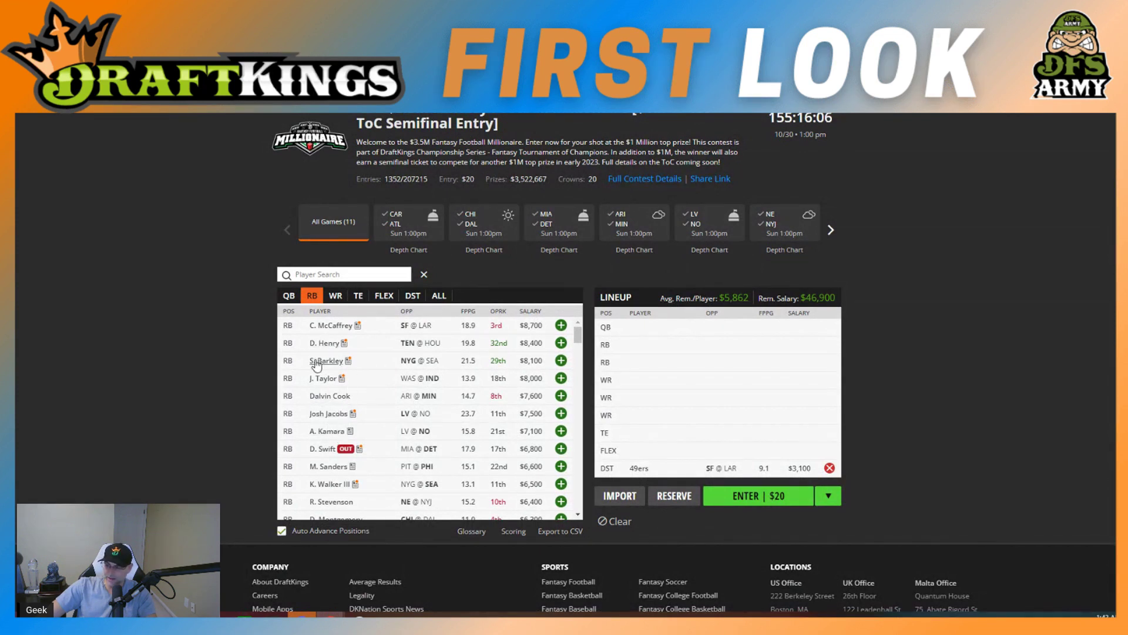
# Step: Examine Alvin Kamara's season overview and weekly game log from the running back list
pyautogui.click(350, 432)
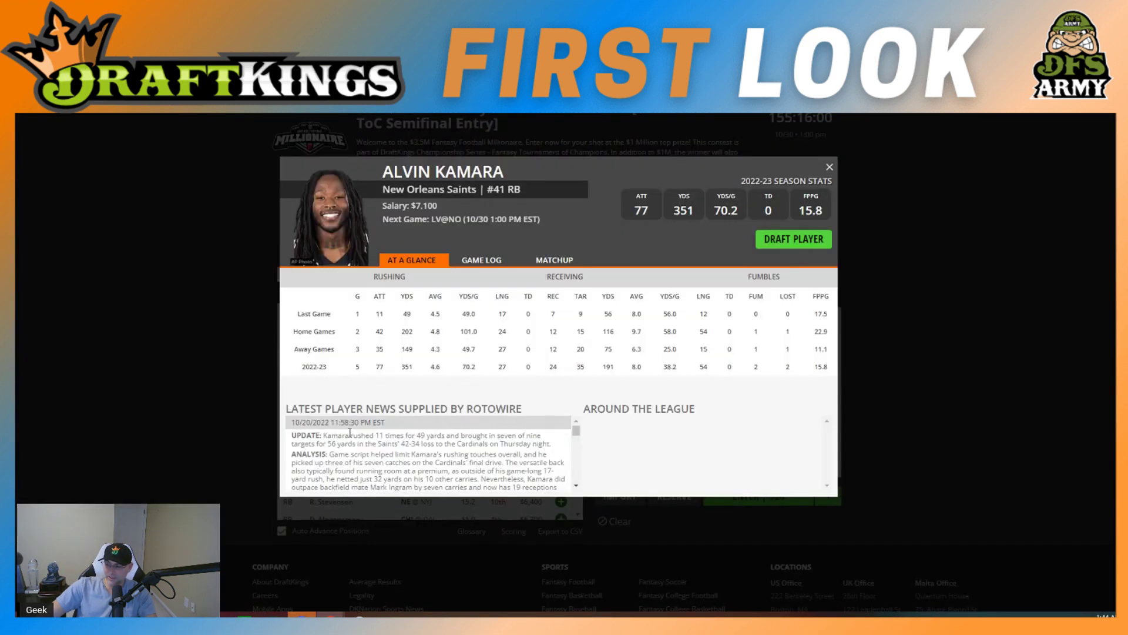
pyautogui.click(465, 262)
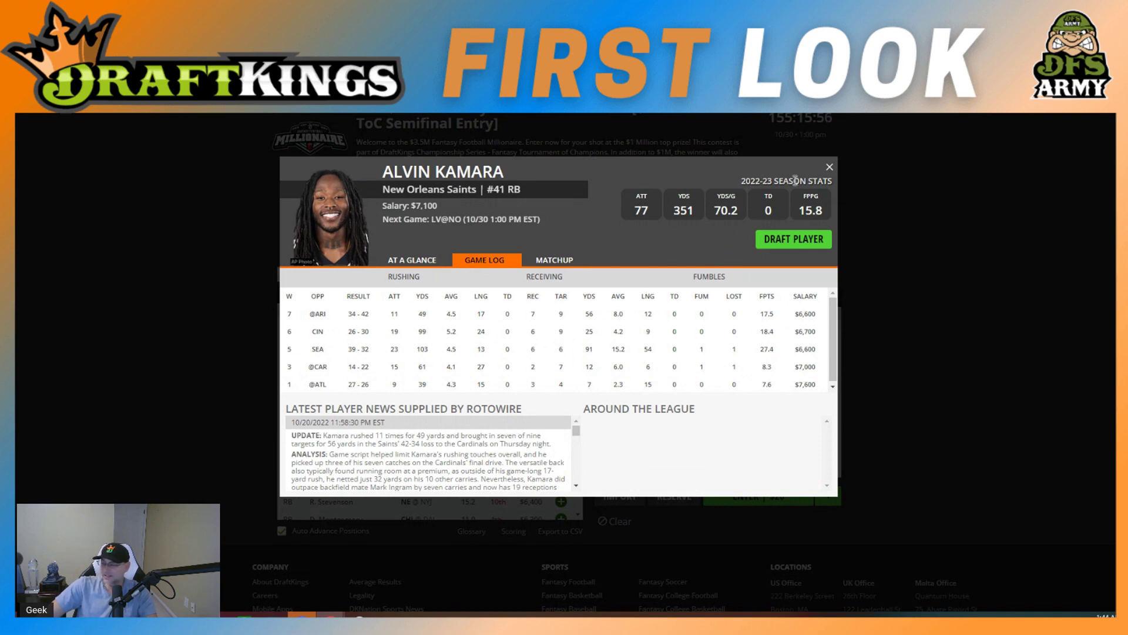
pyautogui.click(829, 167)
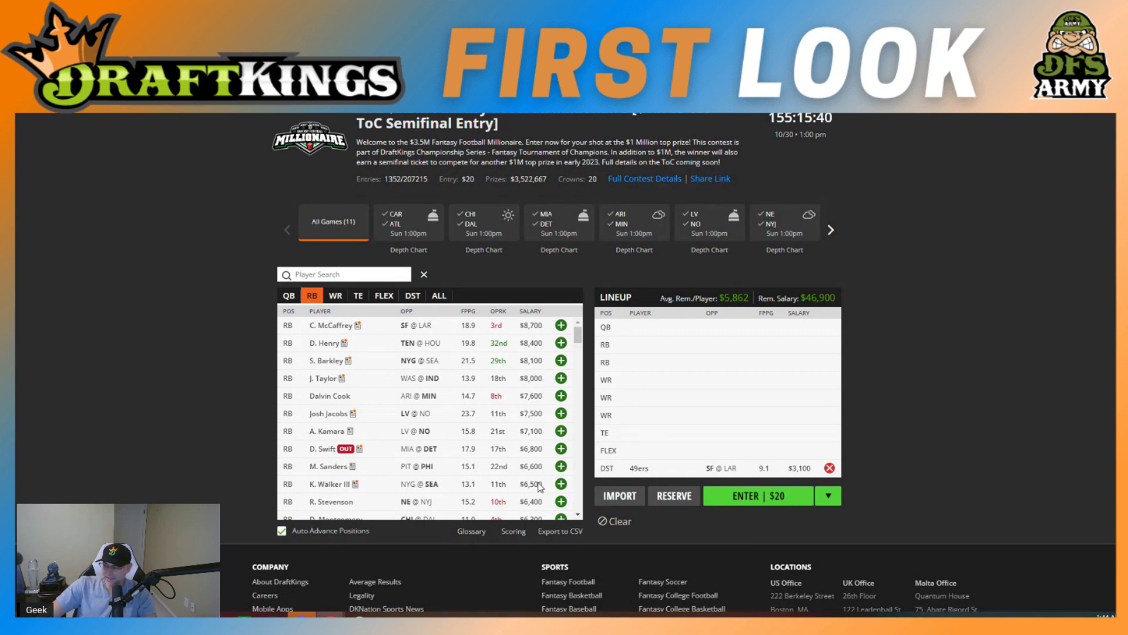
# Step: Examine Dameon Pierce's weekly game log from the mid-priced running backs
pyautogui.click(579, 515)
pyautogui.click(579, 514)
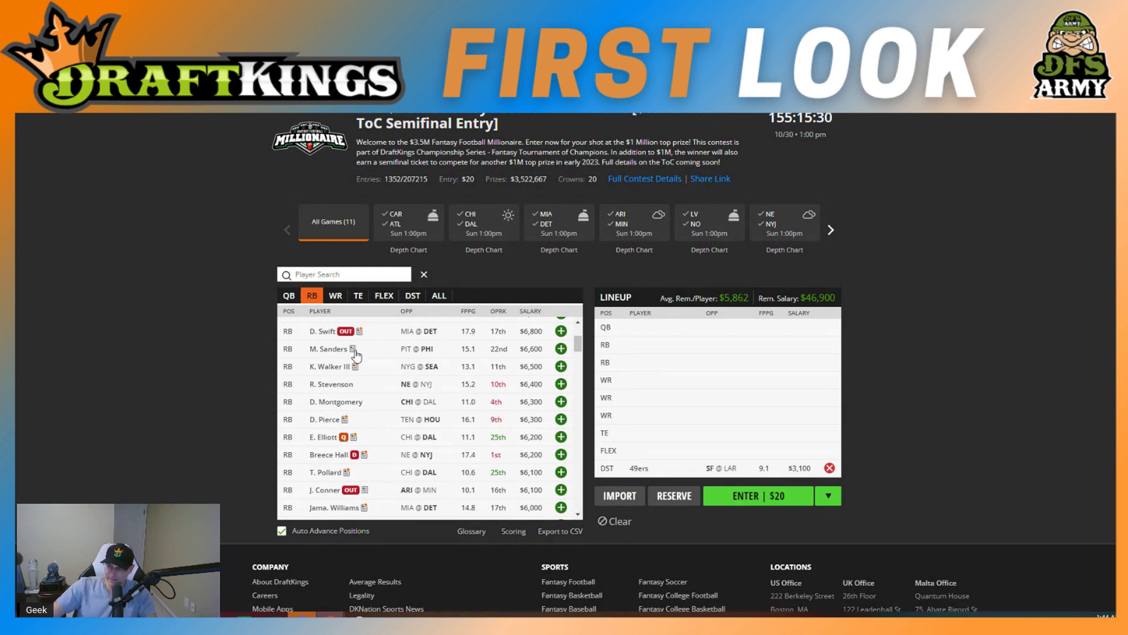
pyautogui.click(345, 422)
pyautogui.click(482, 260)
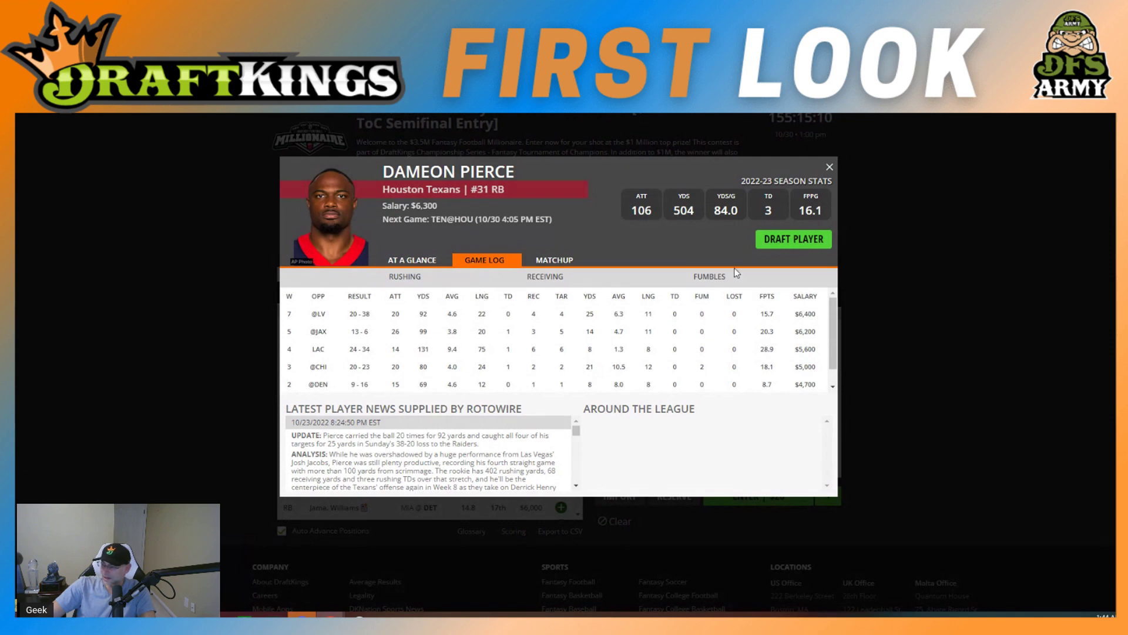
pyautogui.click(829, 167)
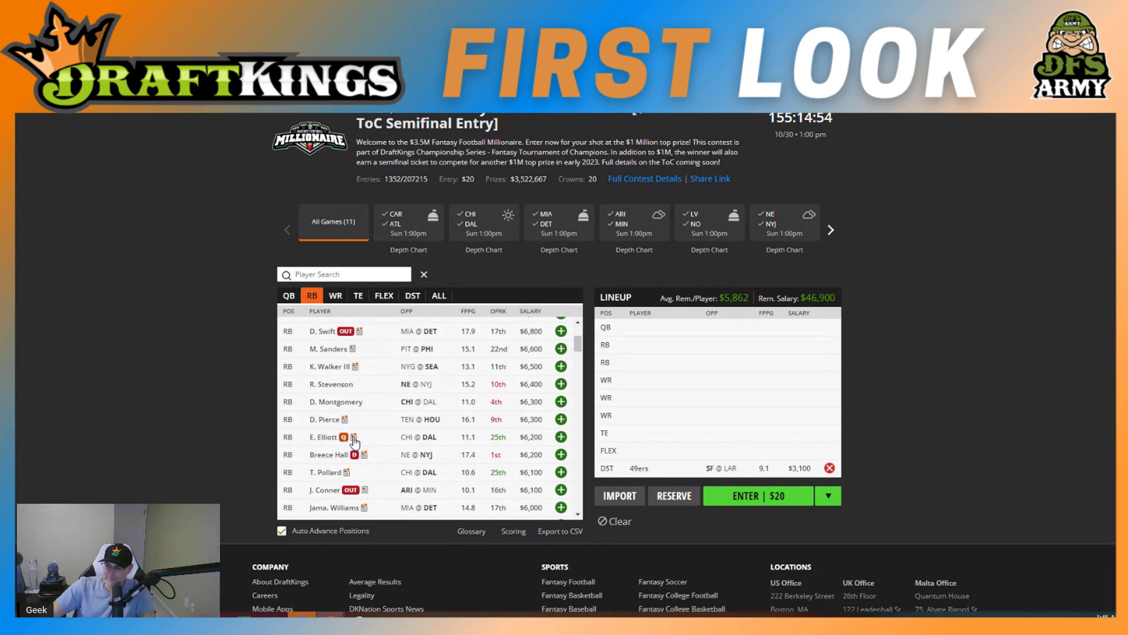
# Step: Examine Ezekiel Elliott's season overview and latest player news
pyautogui.click(353, 439)
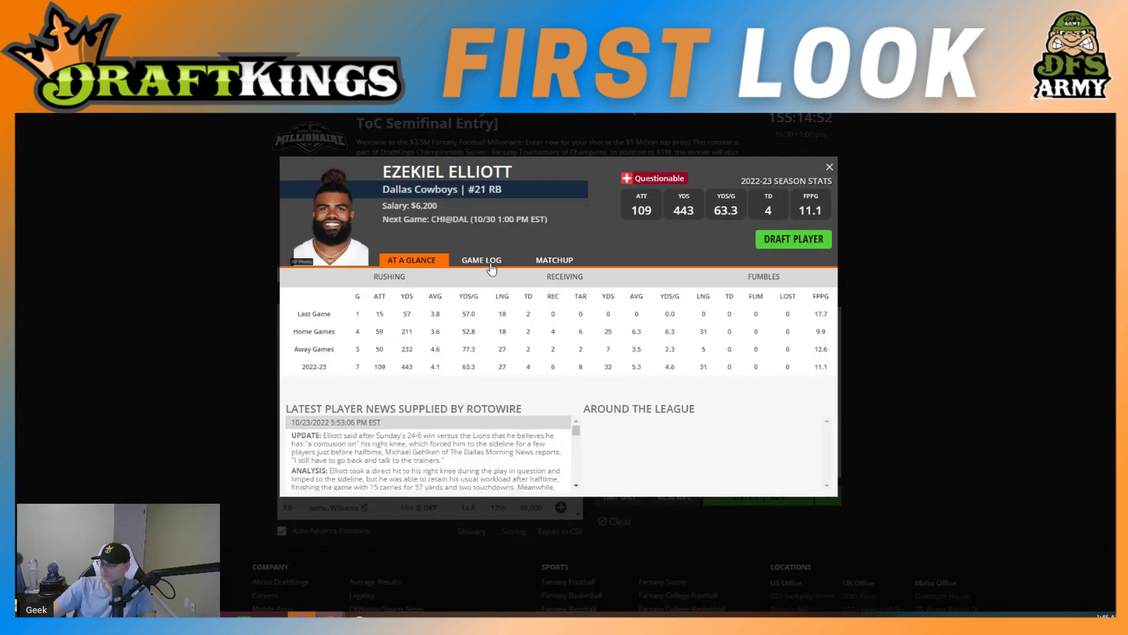
pyautogui.click(829, 167)
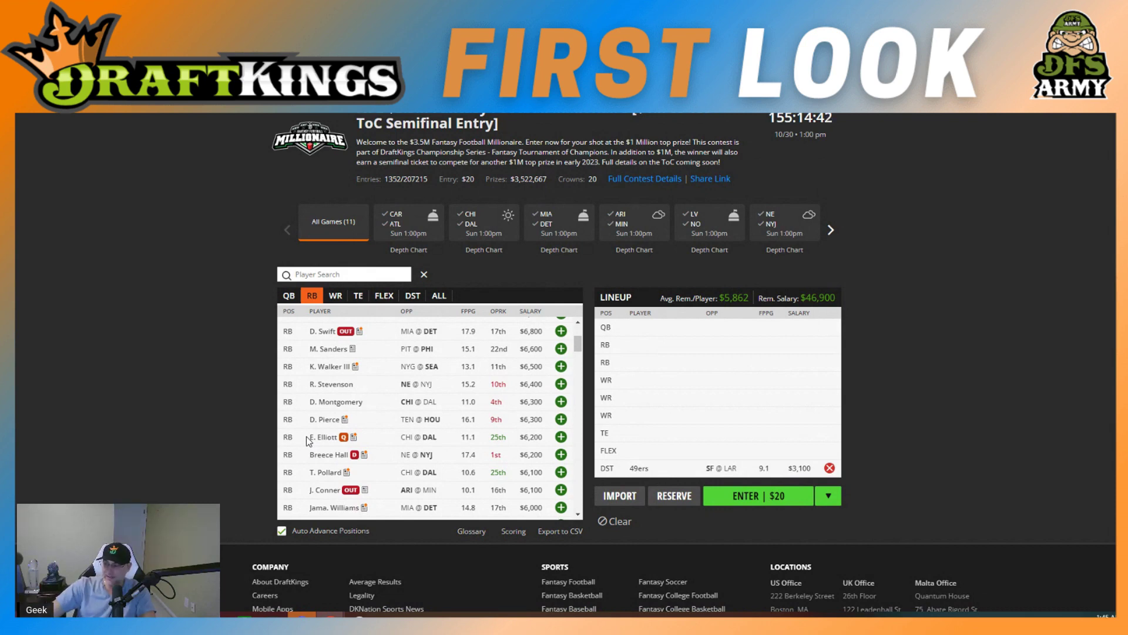
pyautogui.click(352, 436)
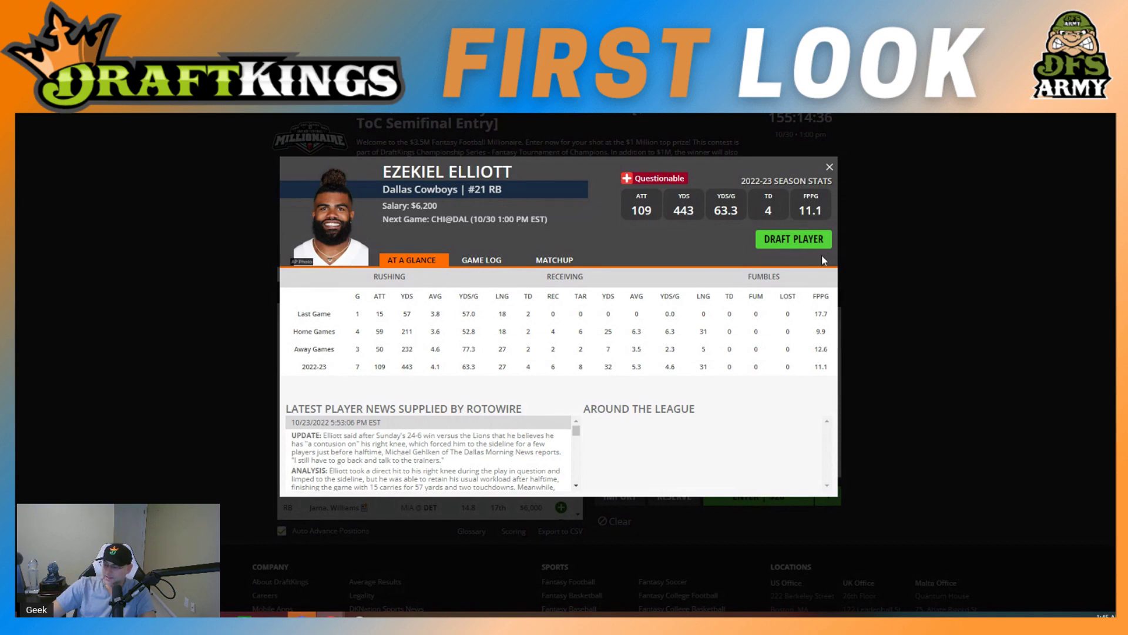
pyautogui.click(829, 167)
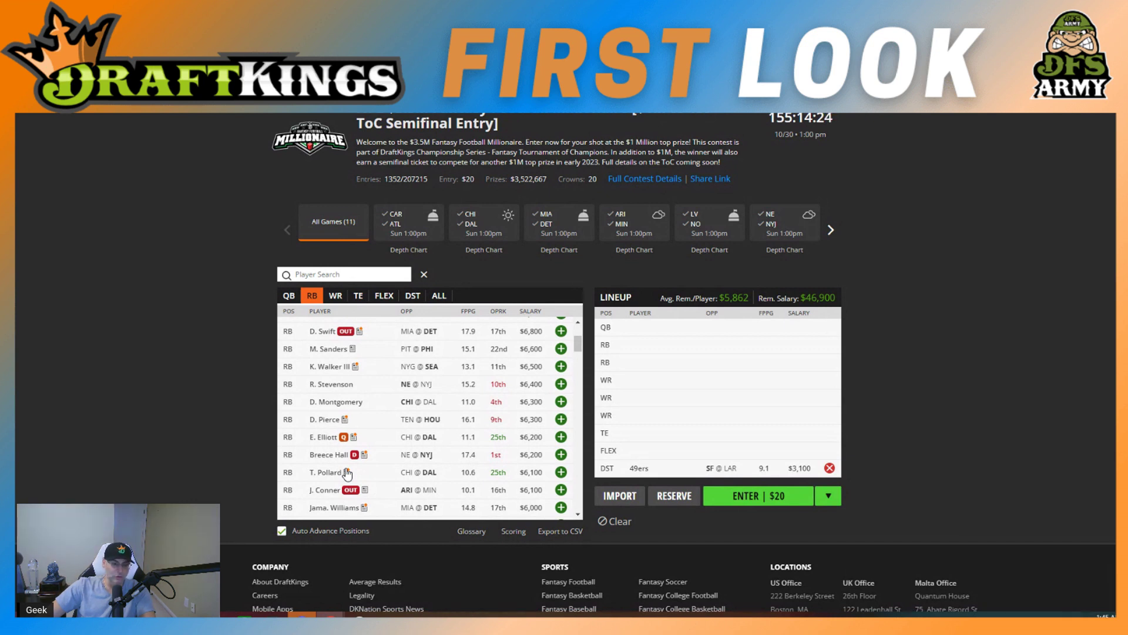
# Step: Examine Eno Benjamin's weekly game log from the running backs priced around $6,000
pyautogui.click(578, 515)
pyautogui.scroll(-3, 579, 518)
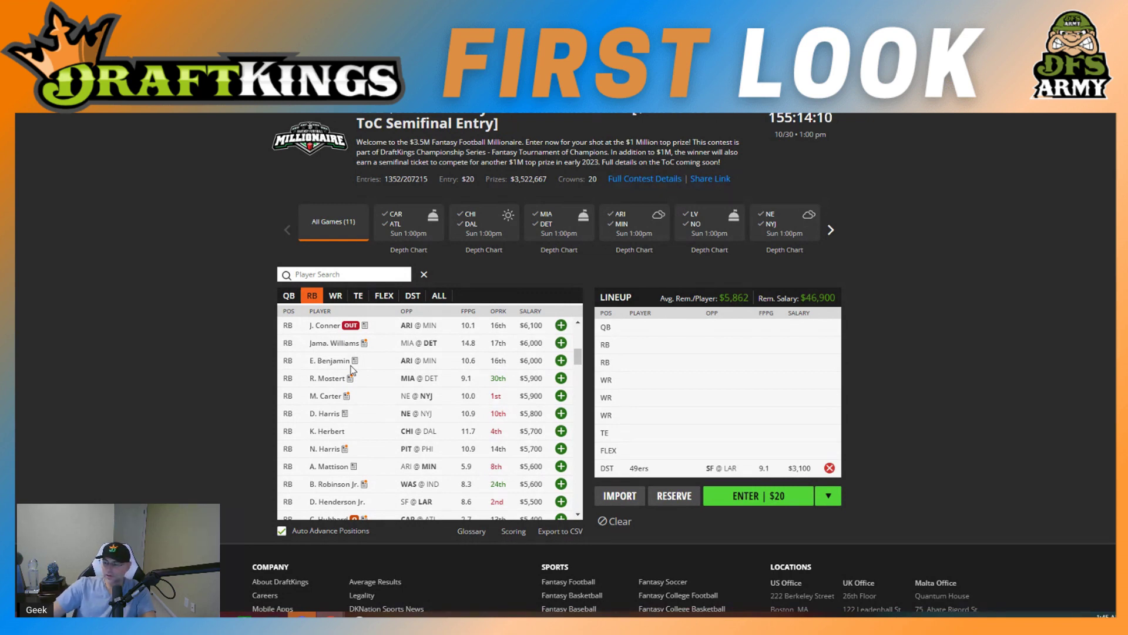
pyautogui.click(352, 361)
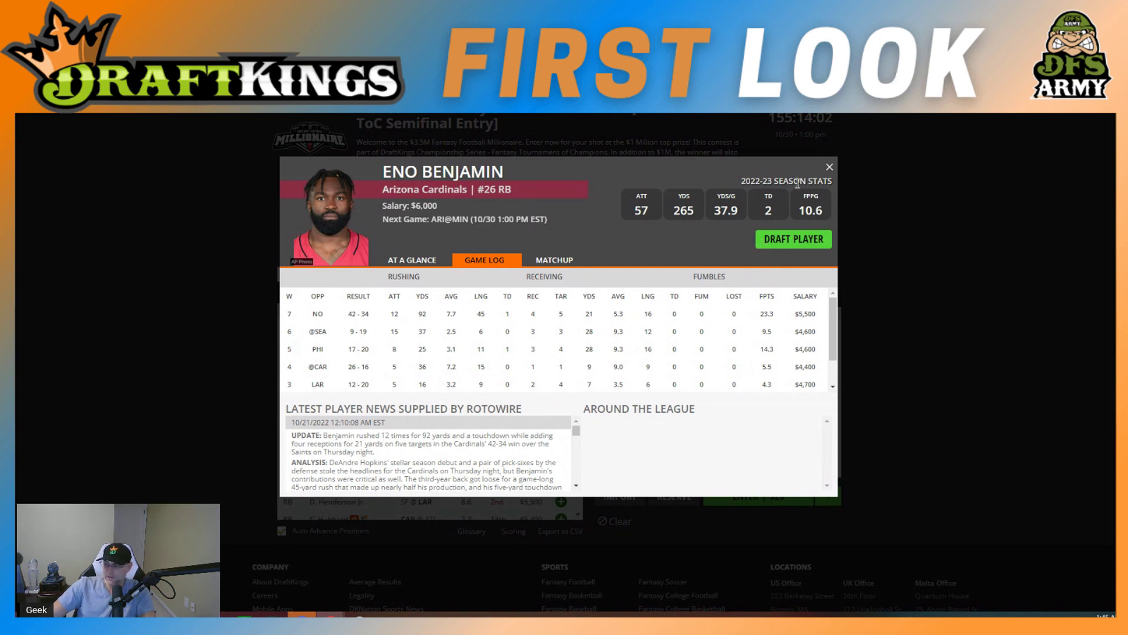
pyautogui.click(829, 167)
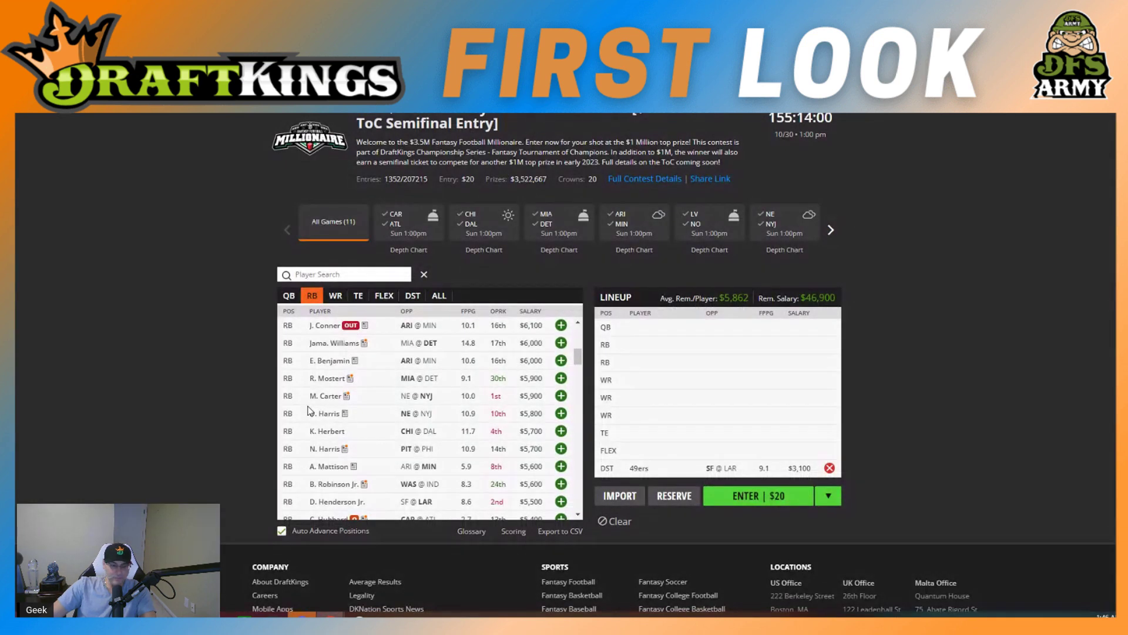
# Step: Review Raheem Mostert's season overview and game log, and add him to the lineup as a running back
pyautogui.click(351, 379)
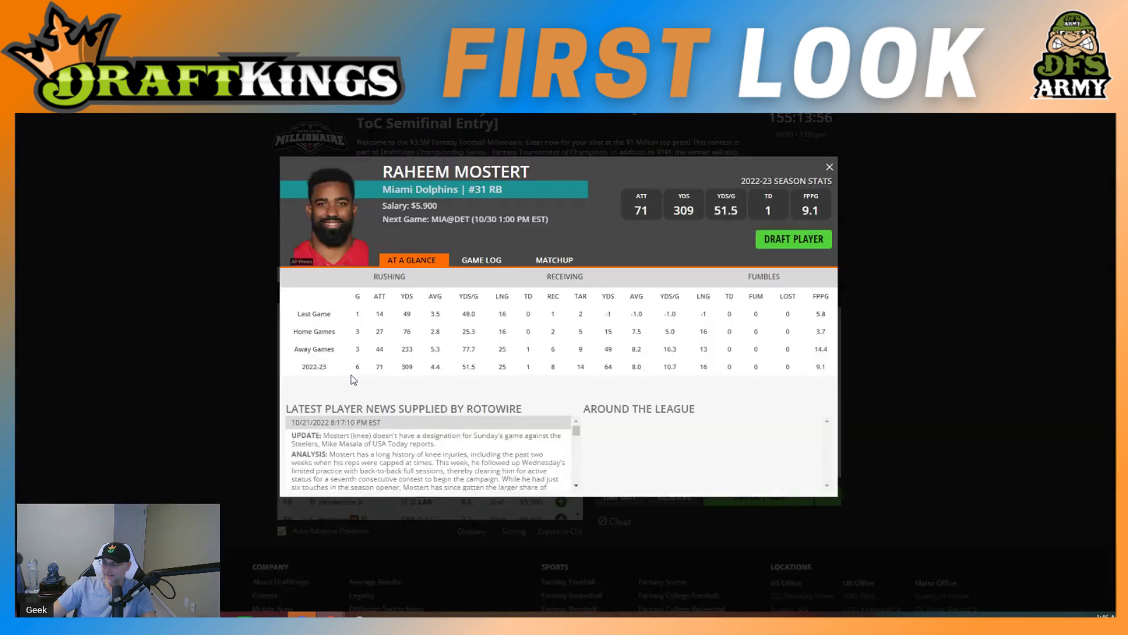
pyautogui.click(475, 265)
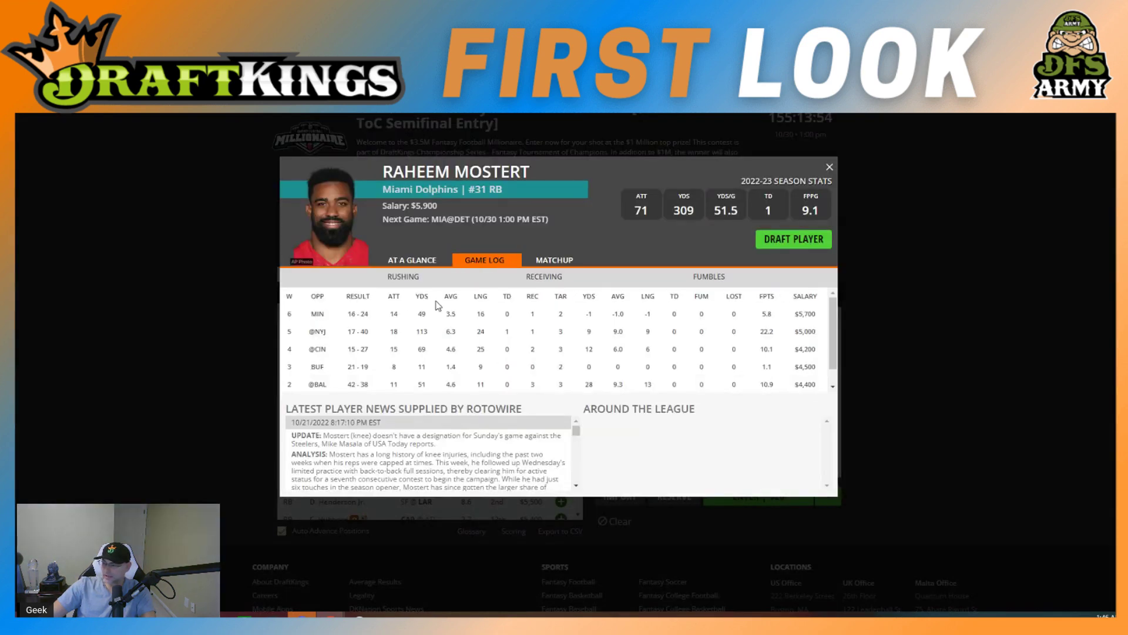
pyautogui.click(829, 168)
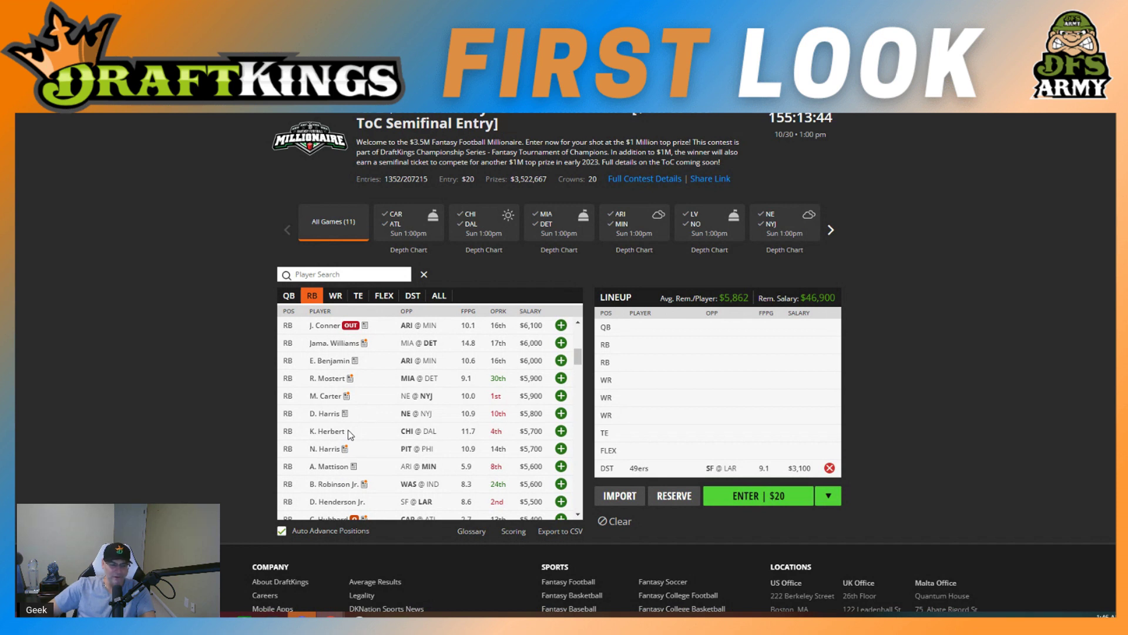
pyautogui.click(561, 378)
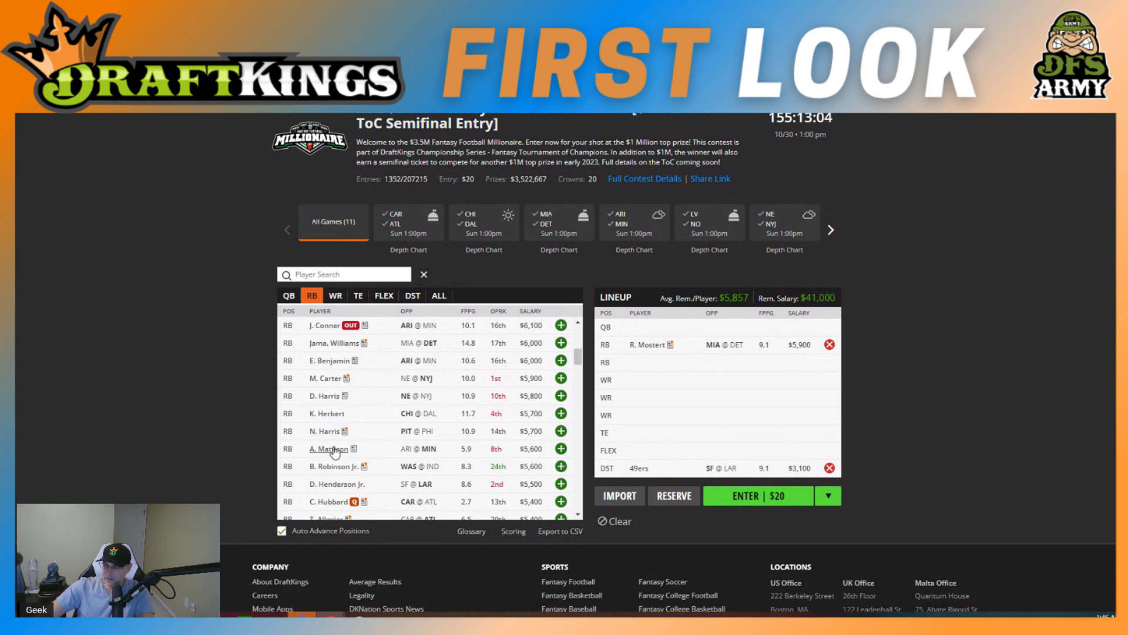
# Step: Examine Tyler Allgeier's season overview and weekly game log among the cheaper running backs
pyautogui.scroll(-1, 573, 514)
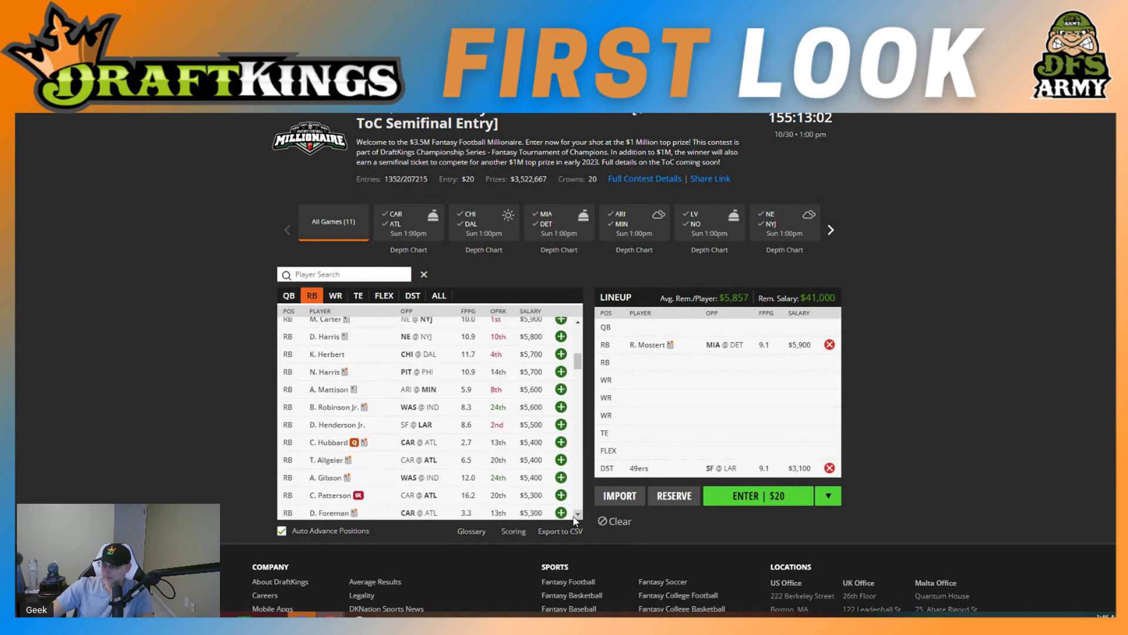
pyautogui.scroll(-2, 575, 520)
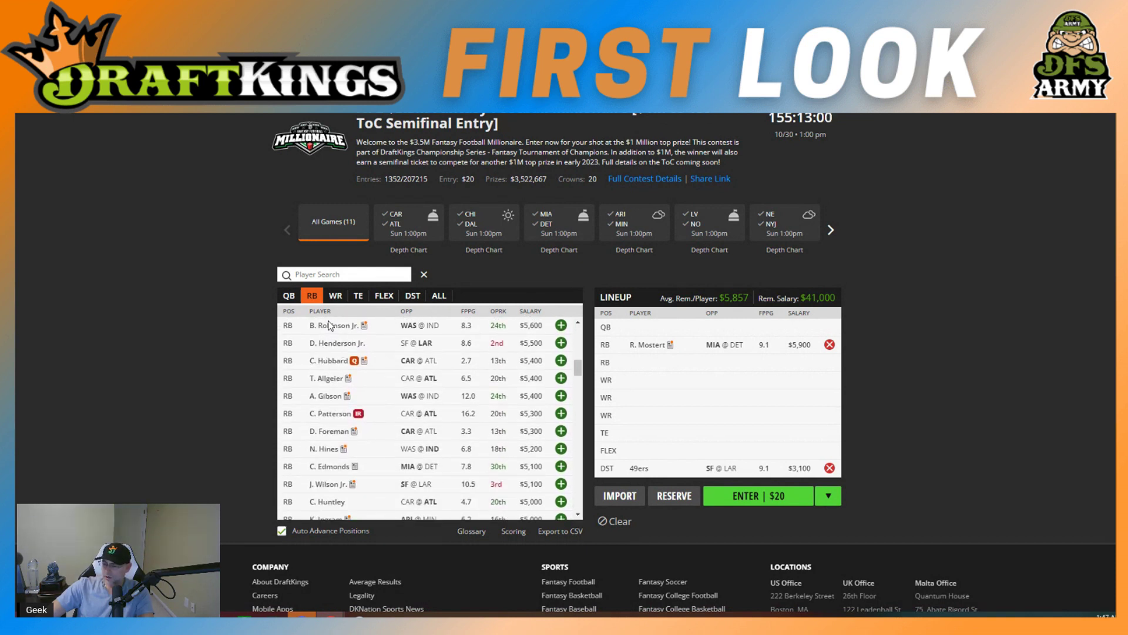
pyautogui.click(327, 379)
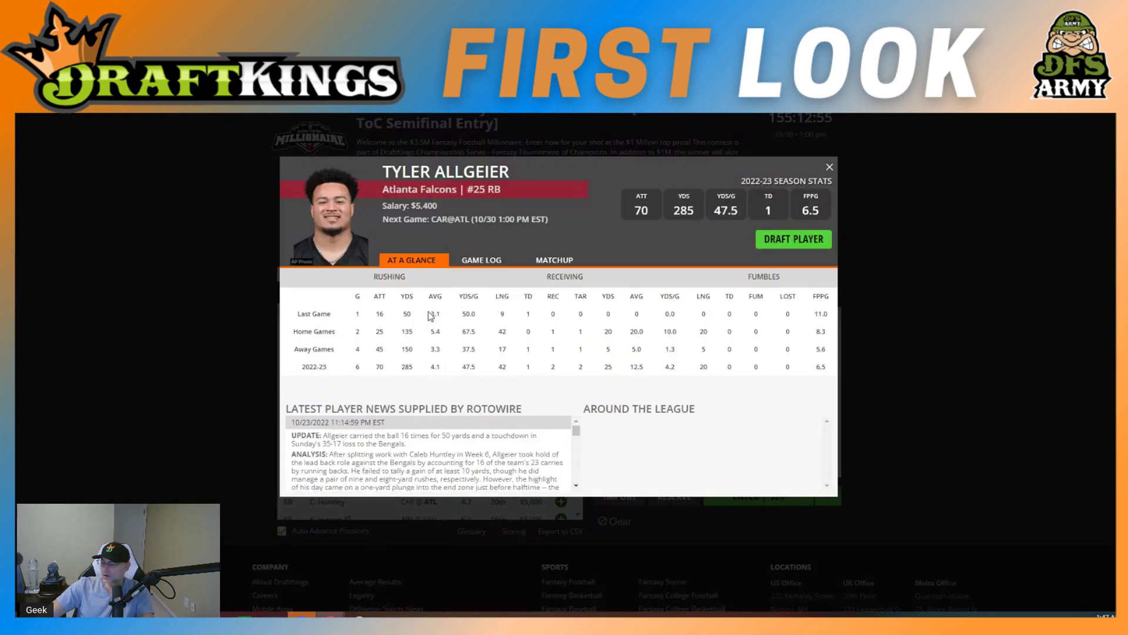
pyautogui.click(480, 263)
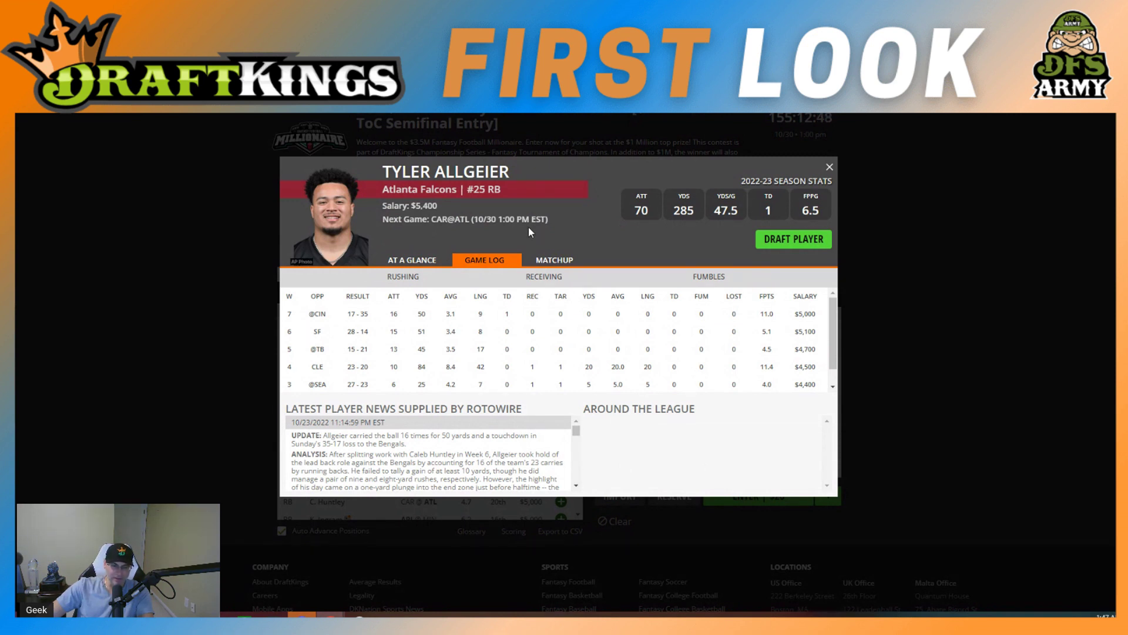
pyautogui.click(830, 167)
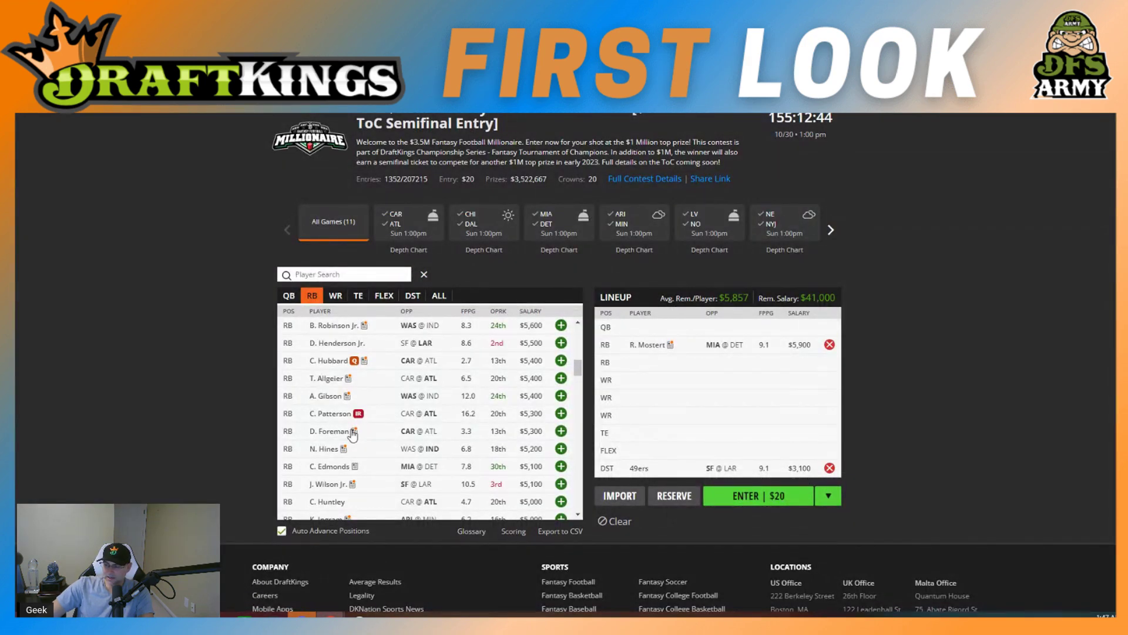
# Step: Examine D'Onta Foreman's season overview and weekly game log
pyautogui.click(353, 433)
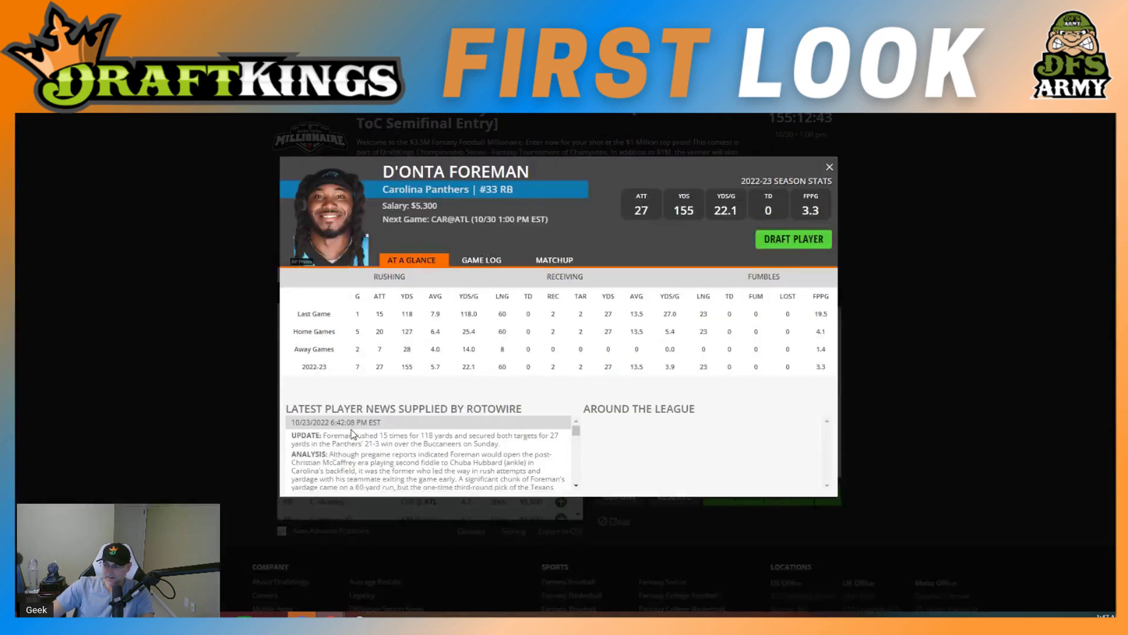
pyautogui.click(477, 261)
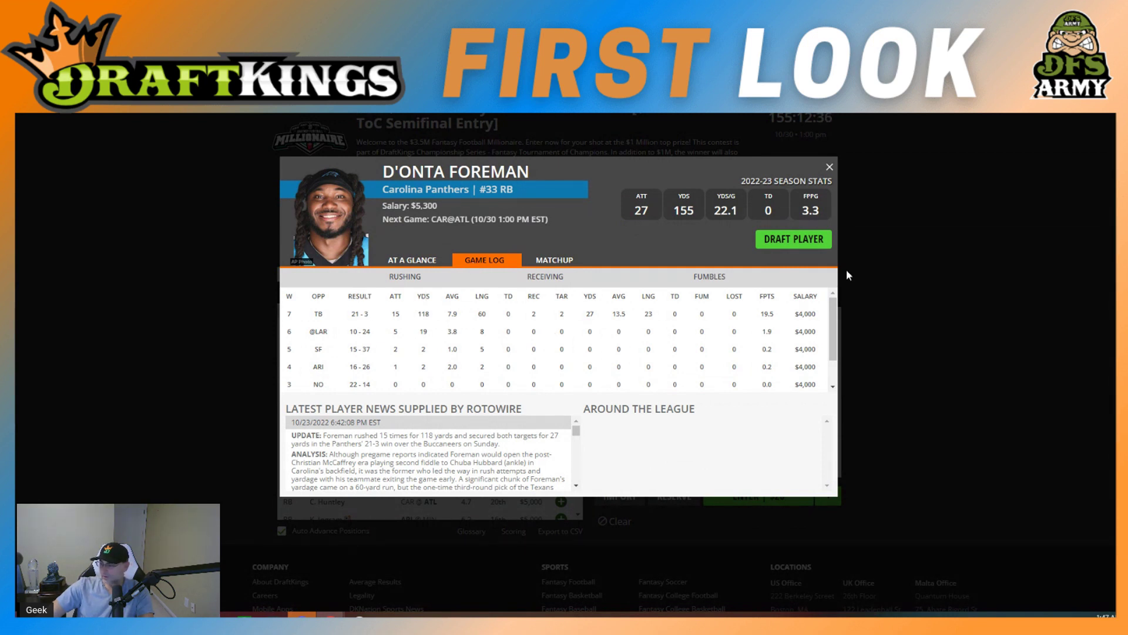
pyautogui.click(829, 169)
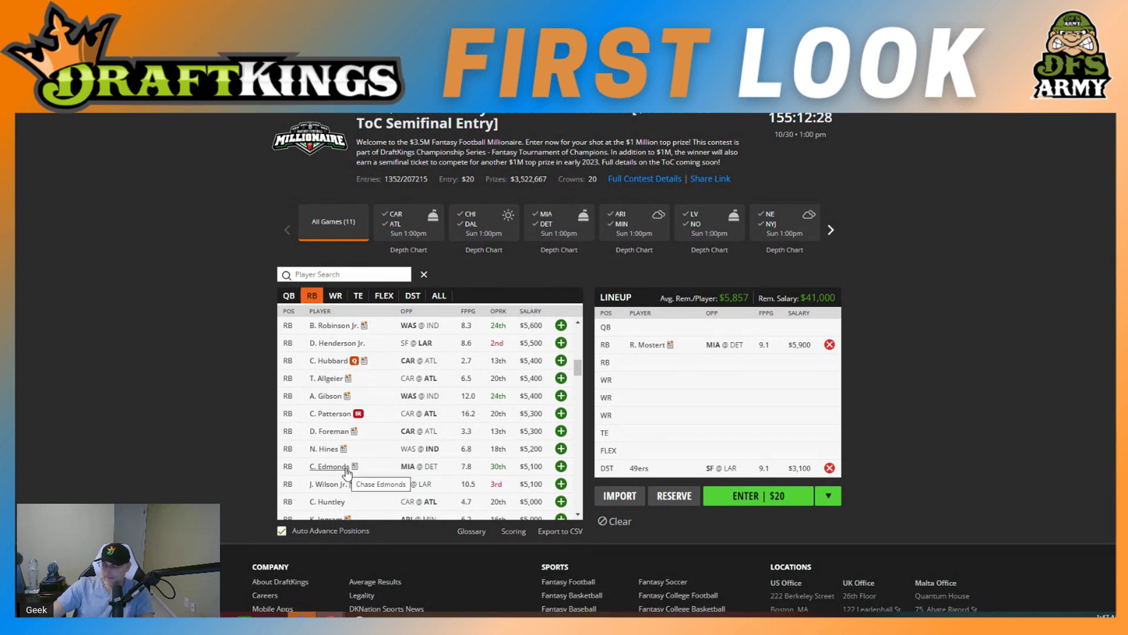
# Step: Look over the remaining cheap running backs and add Dameon Pierce to the lineup as the second running back
pyautogui.scroll(-3, 580, 516)
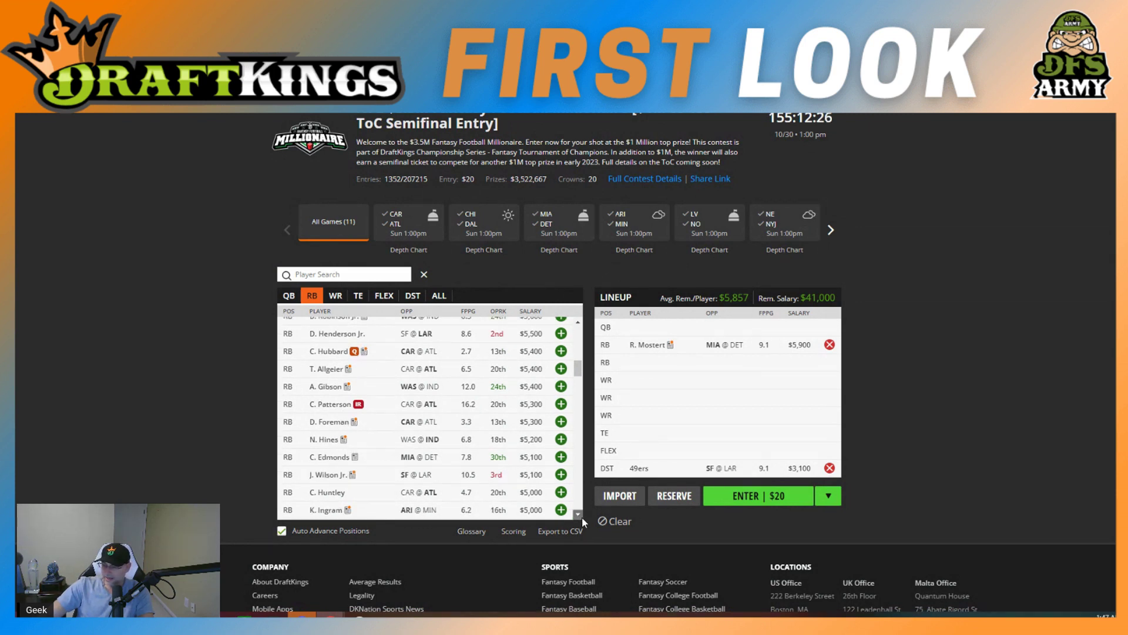
pyautogui.scroll(-5, 455, 411)
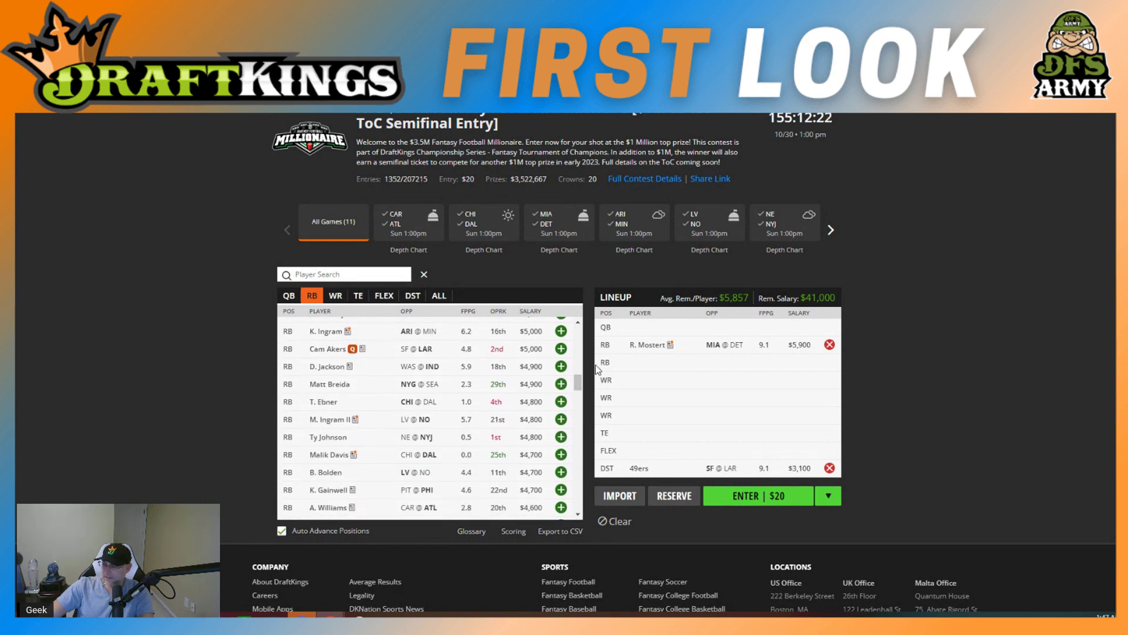
pyautogui.scroll(5, 577, 322)
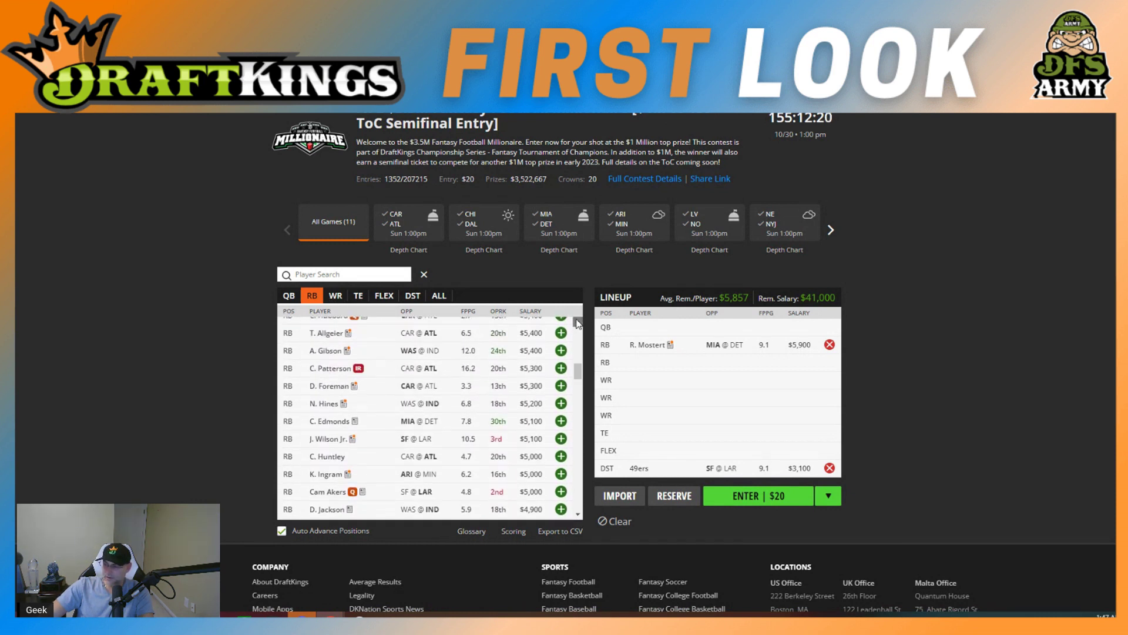
pyautogui.scroll(5, 573, 324)
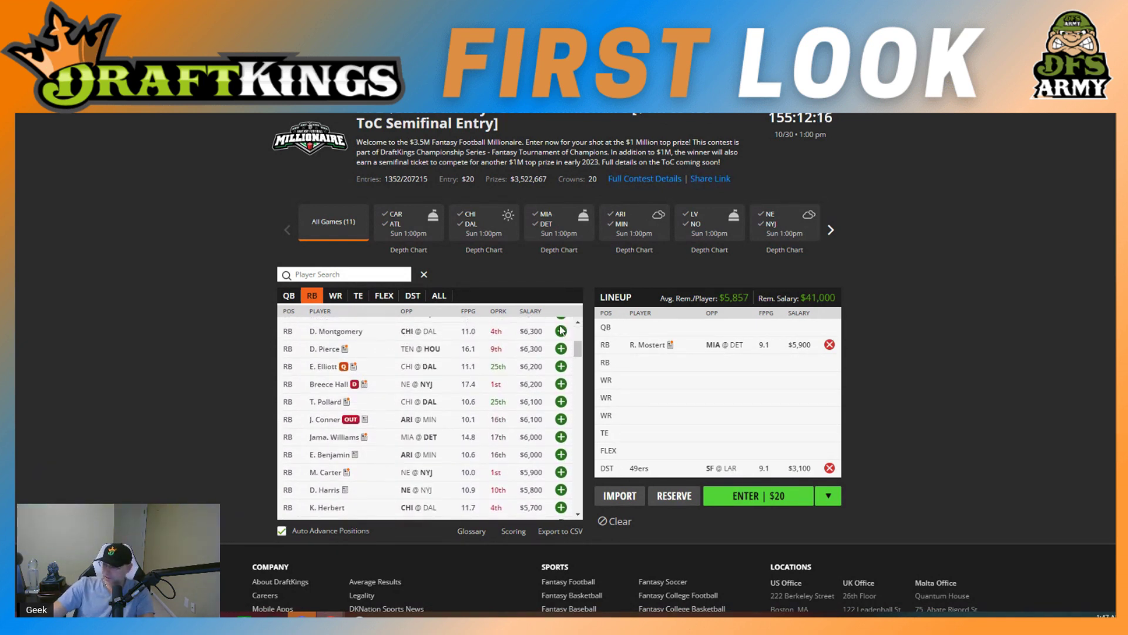
pyautogui.scroll(3, 281, 394)
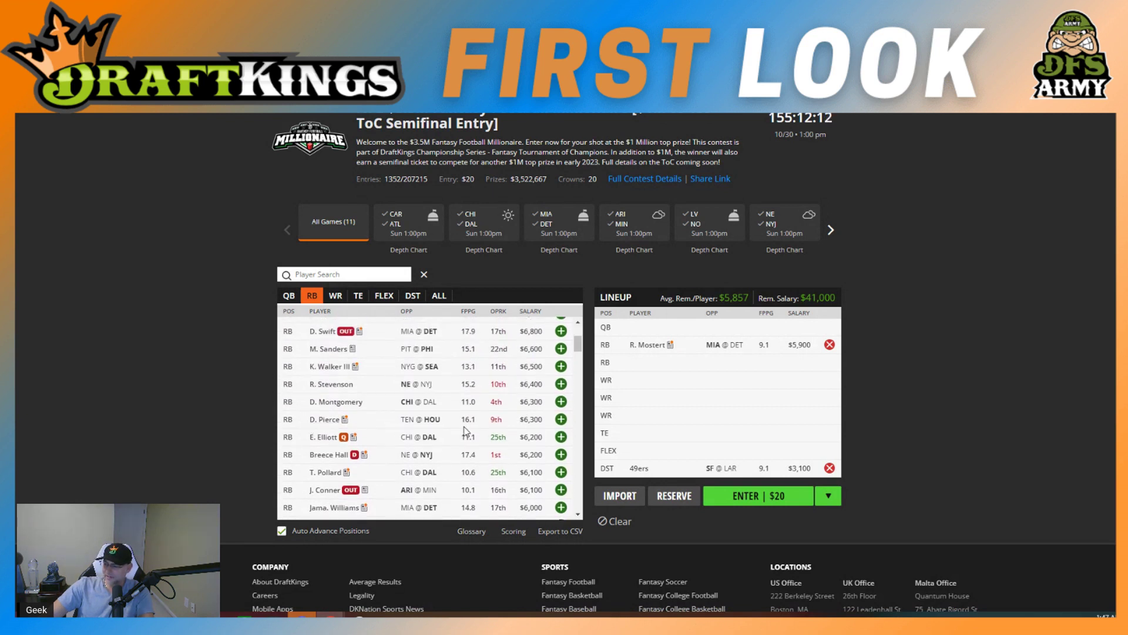
pyautogui.click(561, 418)
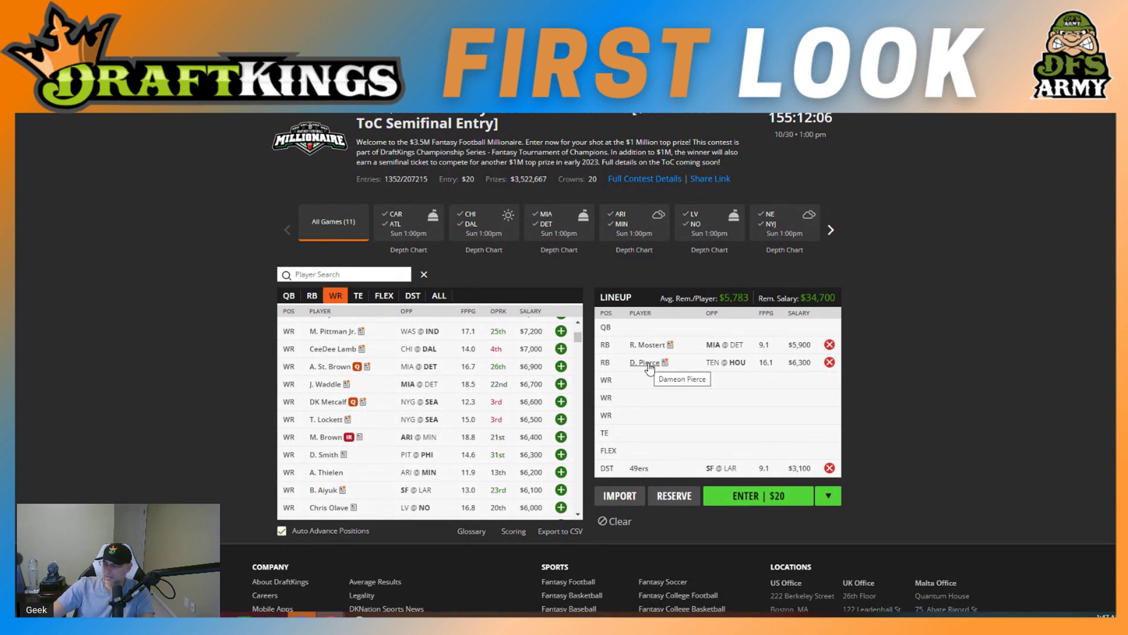
# Step: Look through the lower-priced tight ends and examine Noah Fant's season overview and weekly game log
pyautogui.click(364, 298)
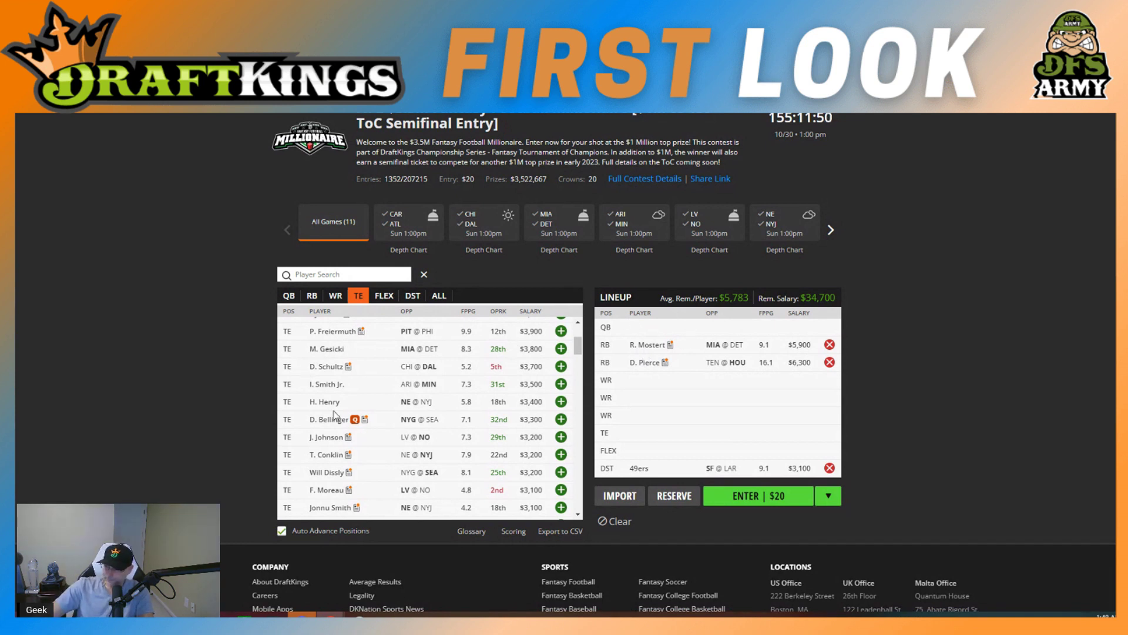
pyautogui.scroll(-3, 420, 437)
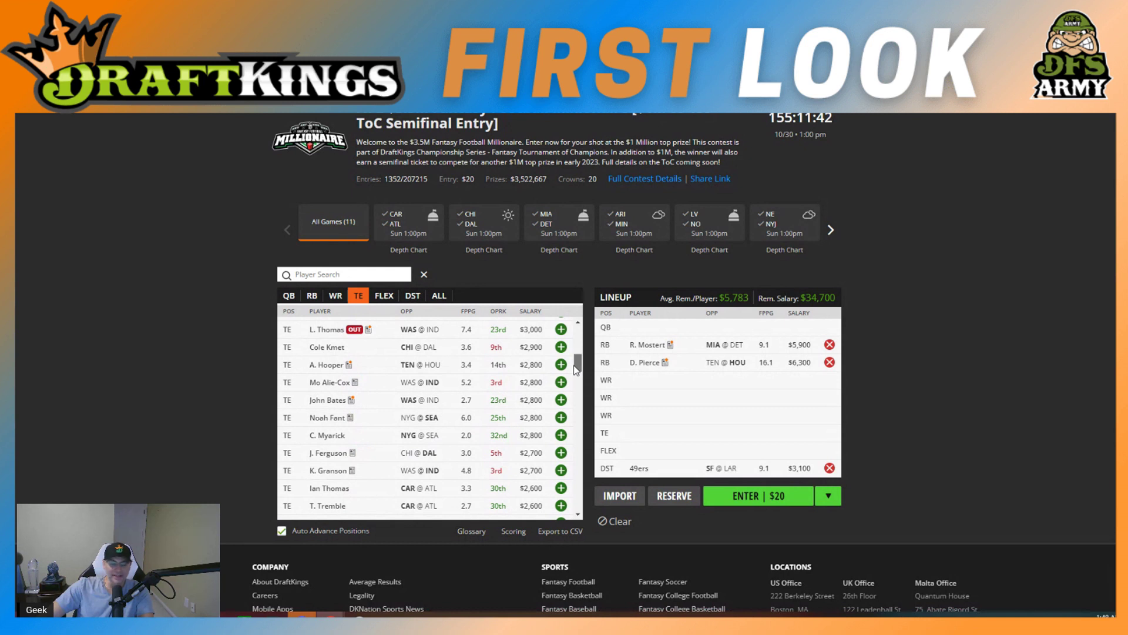
pyautogui.moveTo(575, 367); pyautogui.dragTo(577, 374)
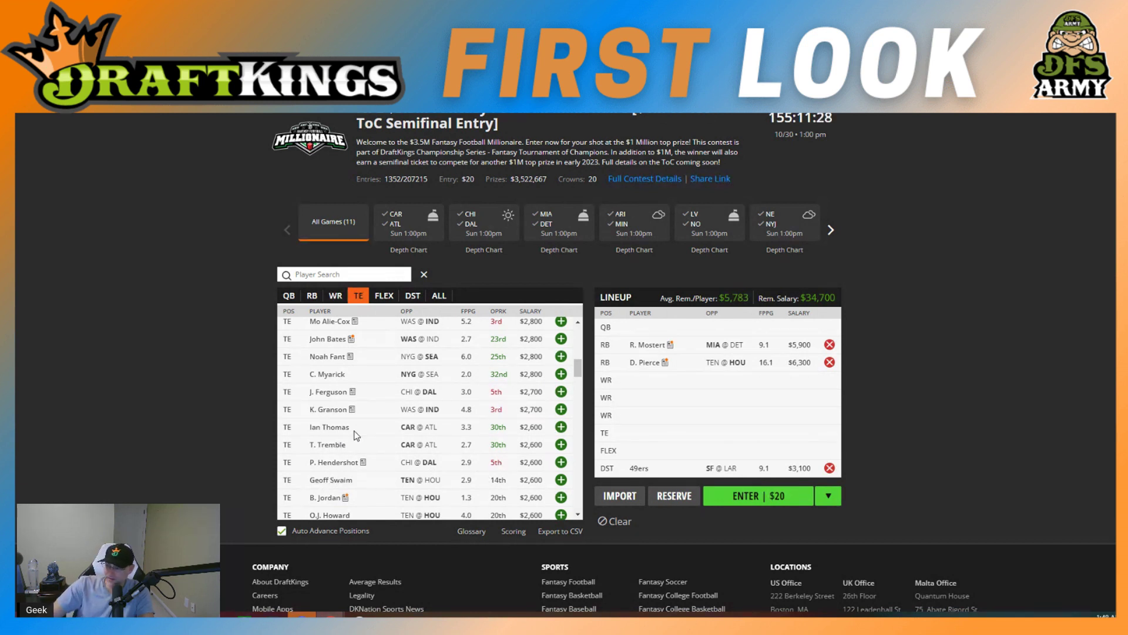
pyautogui.click(578, 323)
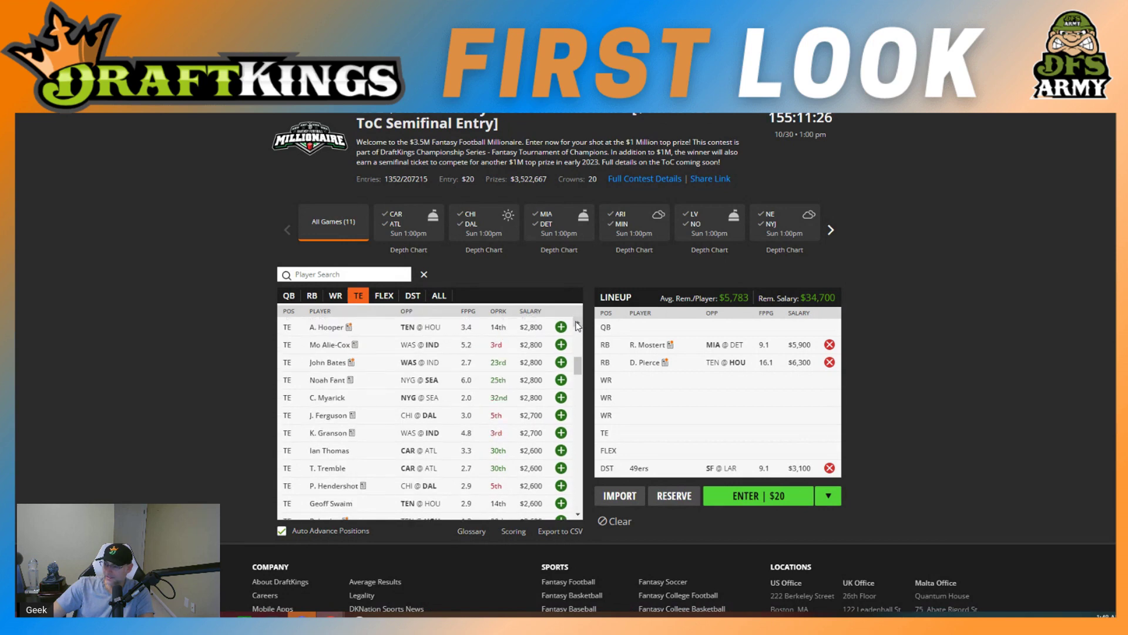
pyautogui.scroll(5, 578, 325)
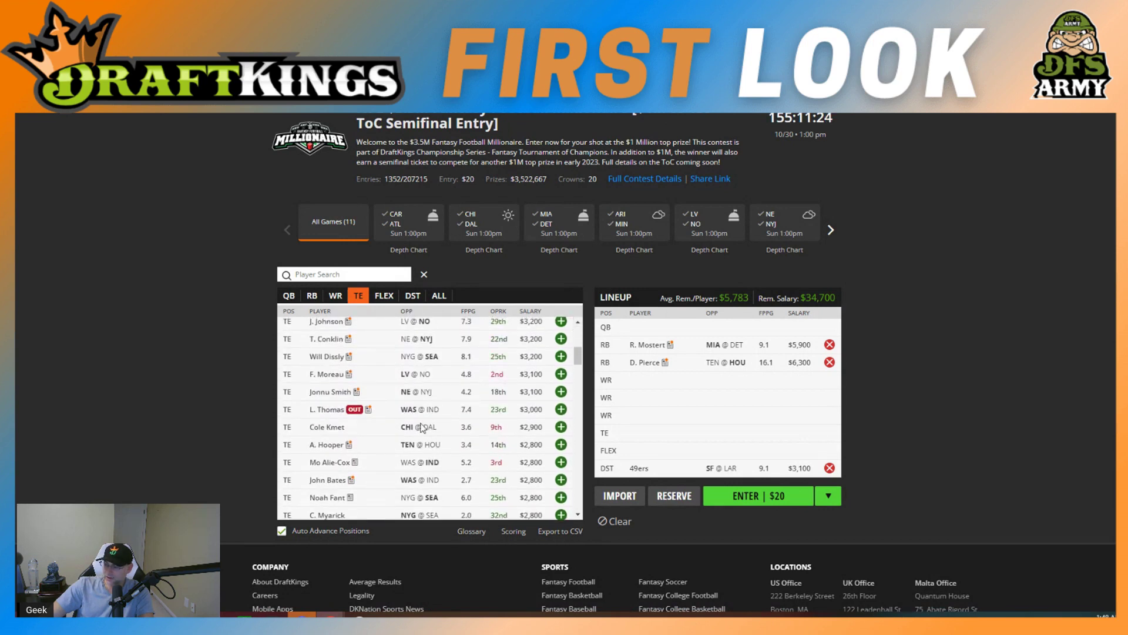
pyautogui.click(324, 498)
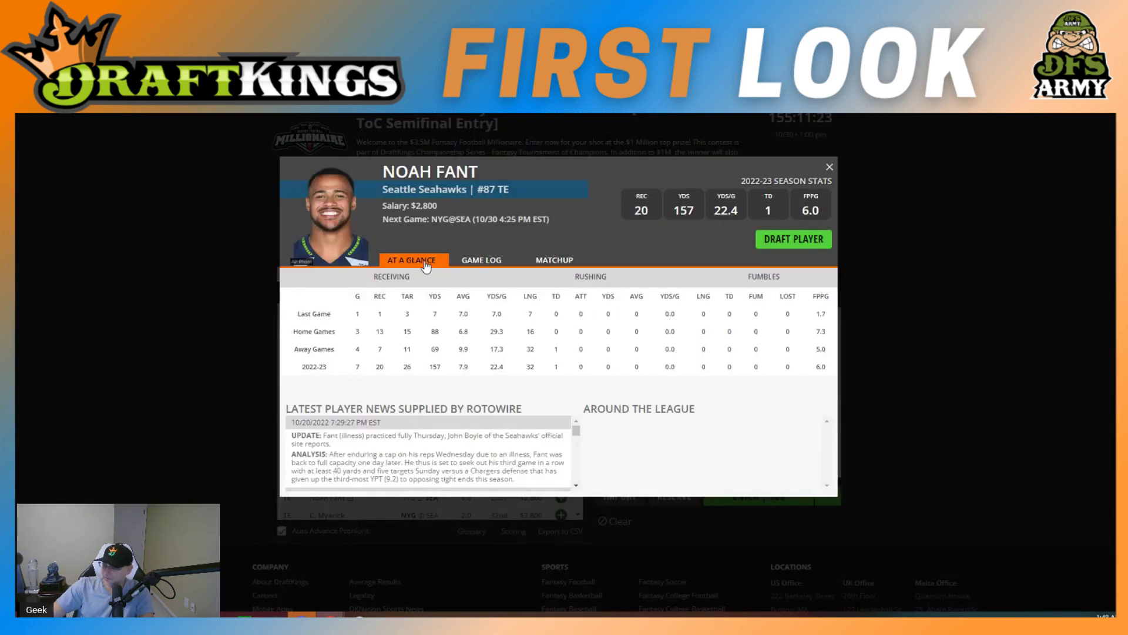
pyautogui.click(482, 263)
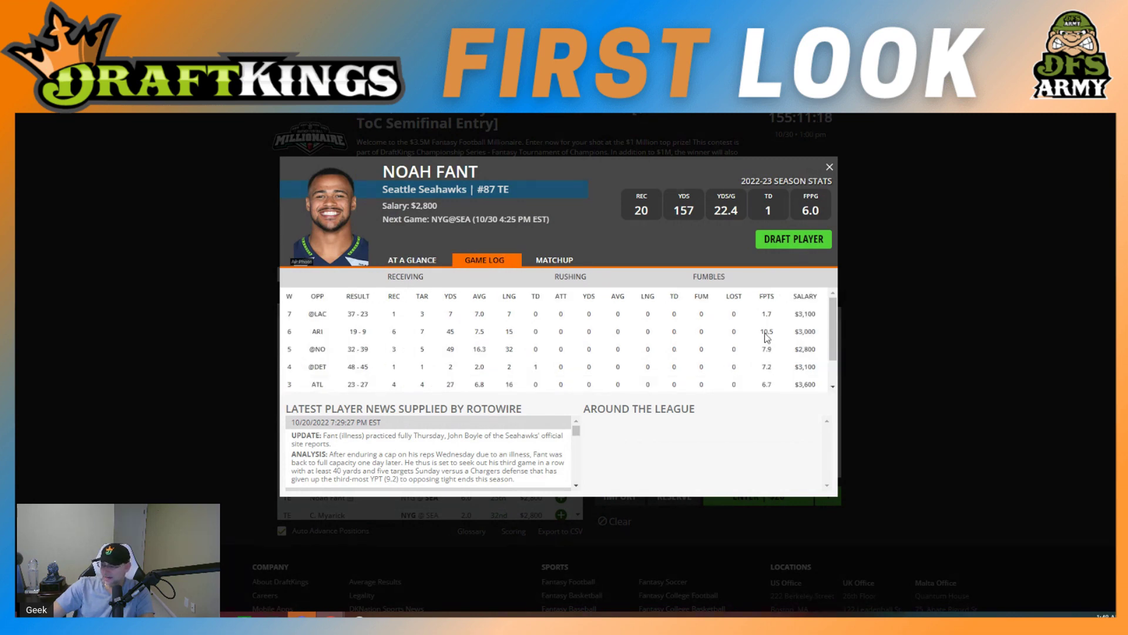
# Step: Close Noah Fant's details and examine Foster Moreau's season overview and weekly game log
pyautogui.click(829, 167)
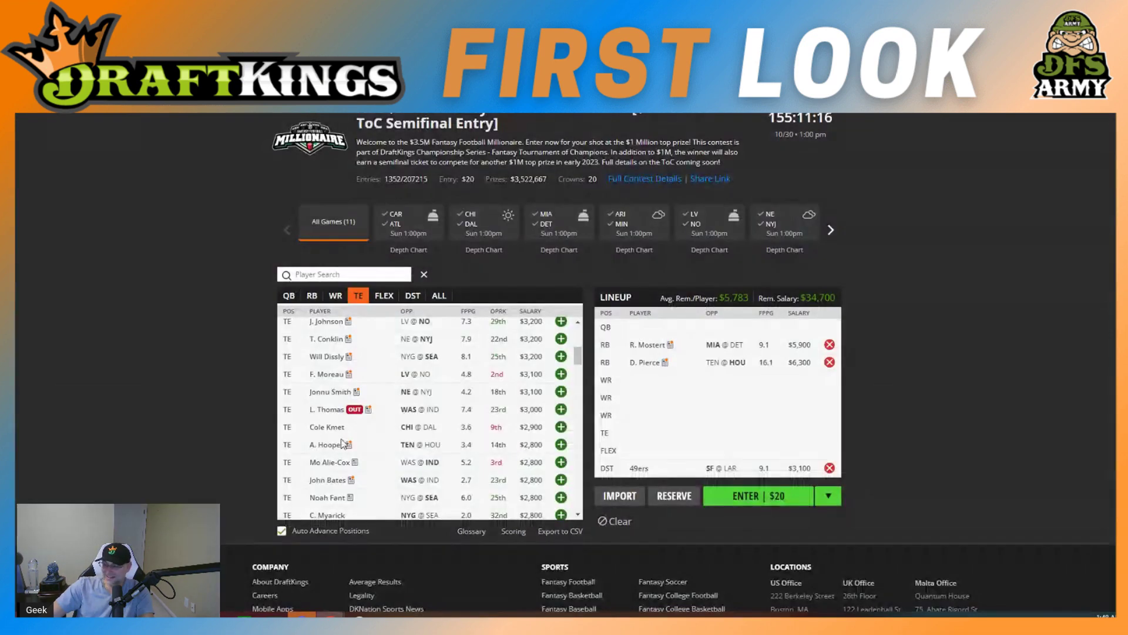
pyautogui.click(334, 375)
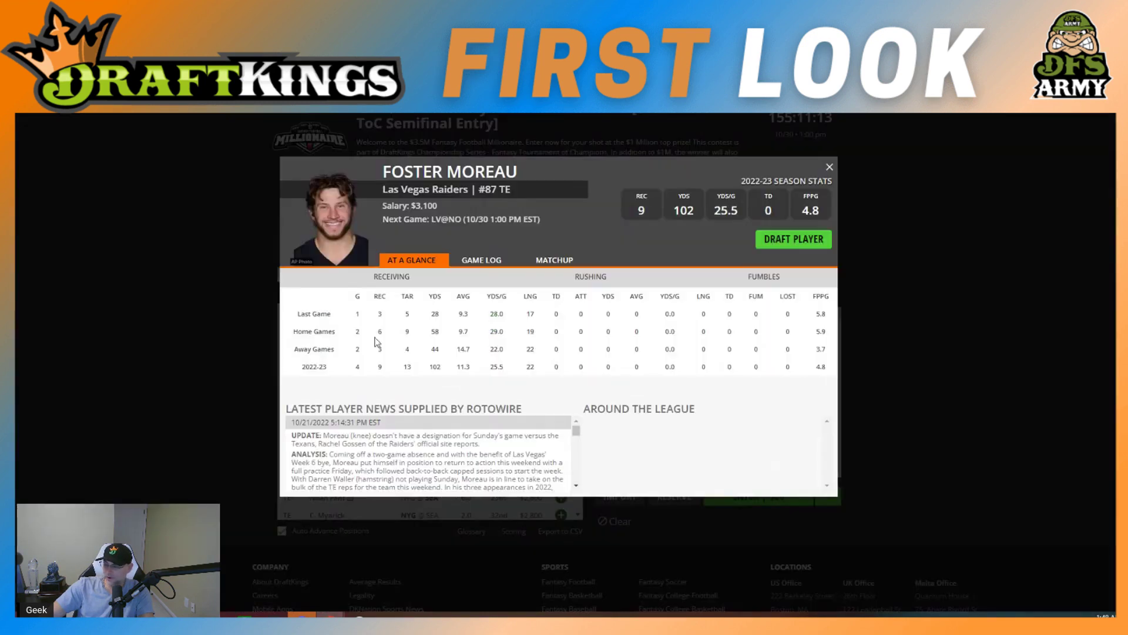
pyautogui.click(480, 260)
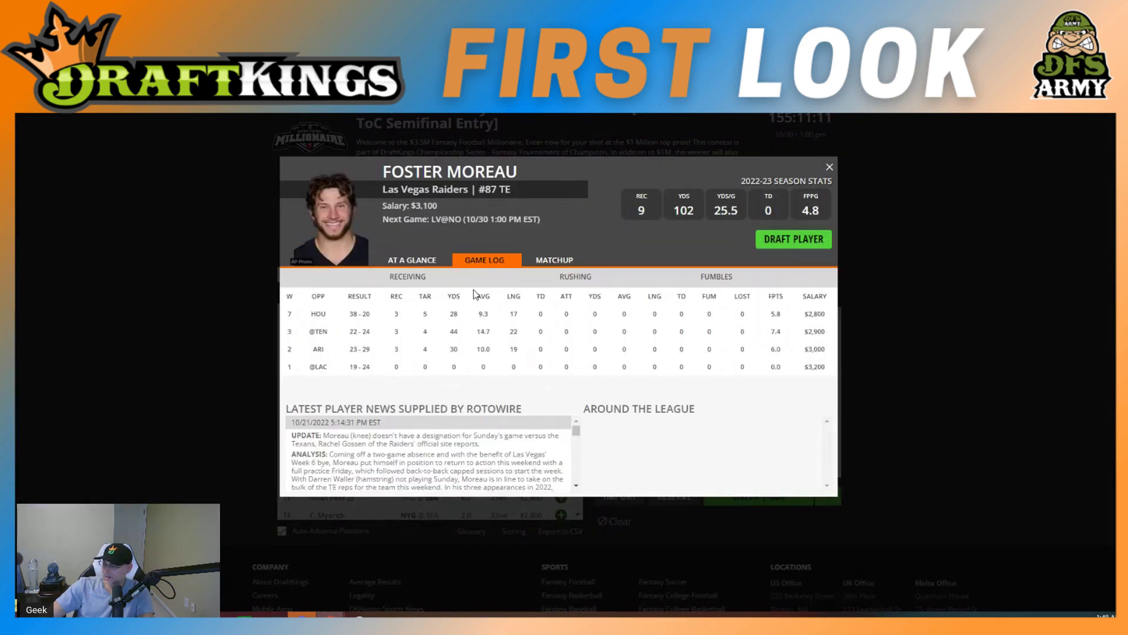
pyautogui.click(830, 167)
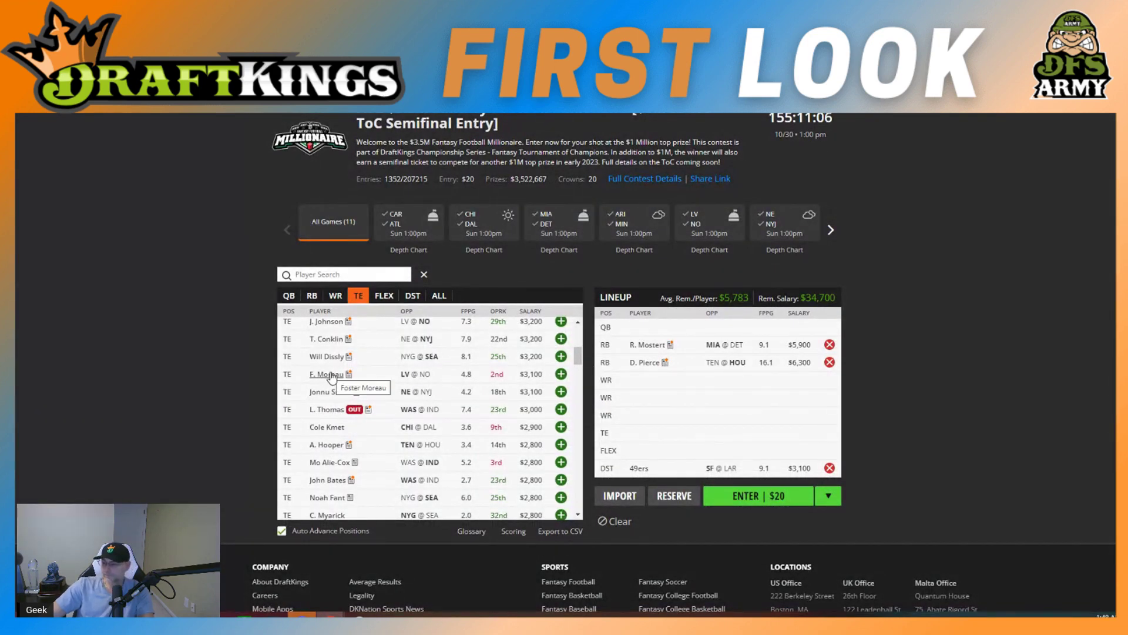
# Step: Look over the mid-priced tight ends and examine Irv Smith Jr.'s weekly game log
pyautogui.click(578, 324)
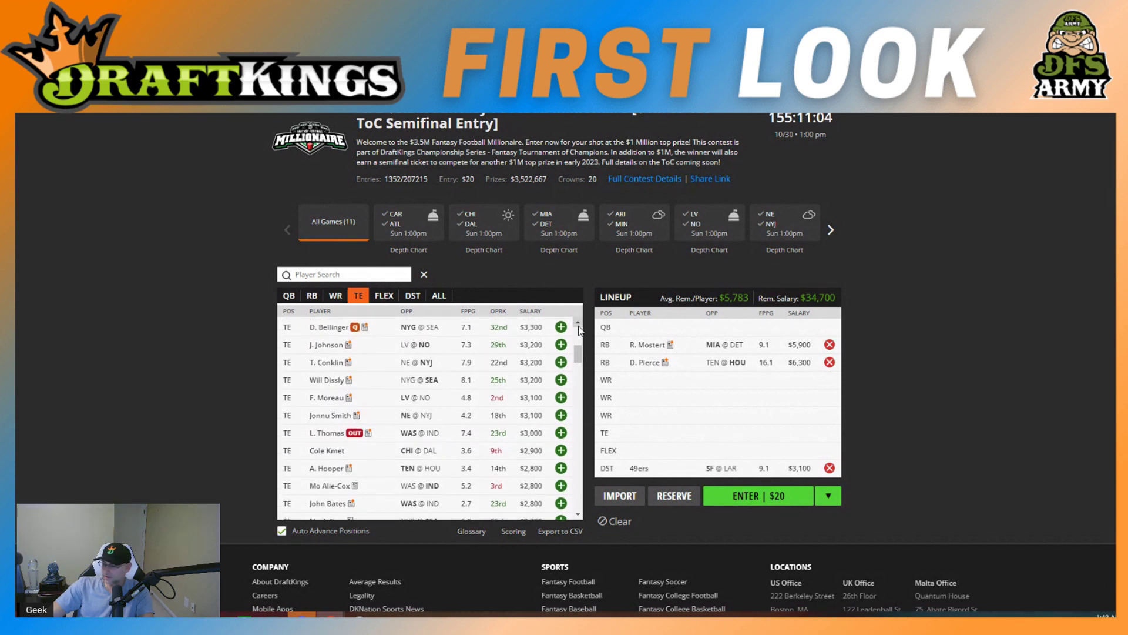
pyautogui.scroll(3, 329, 417)
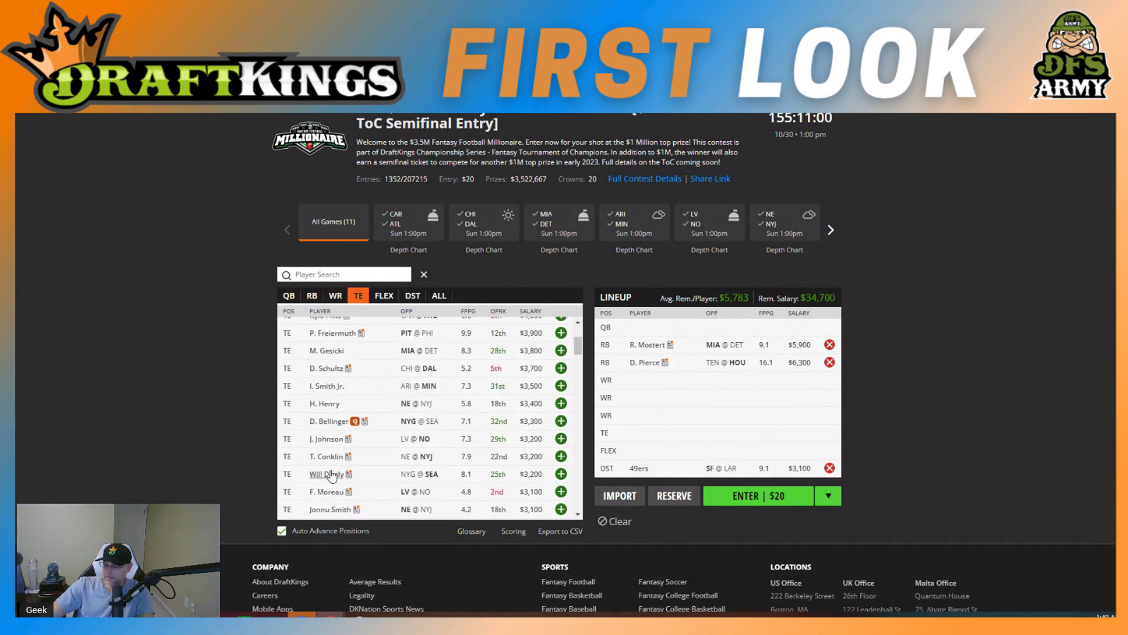
pyautogui.click(329, 386)
pyautogui.click(483, 263)
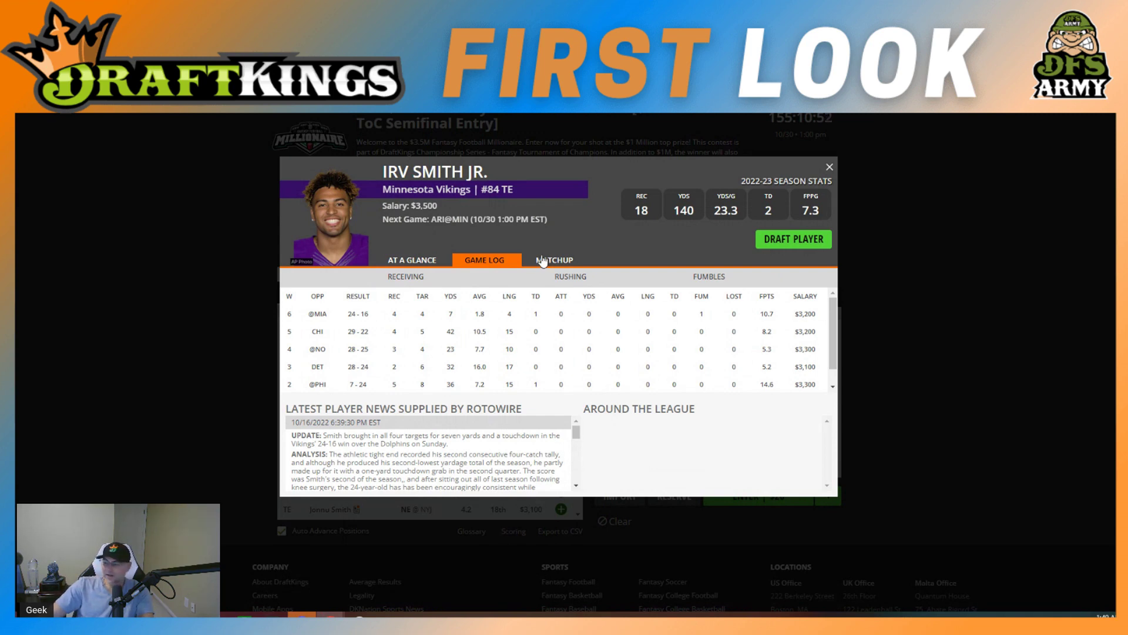
pyautogui.click(829, 166)
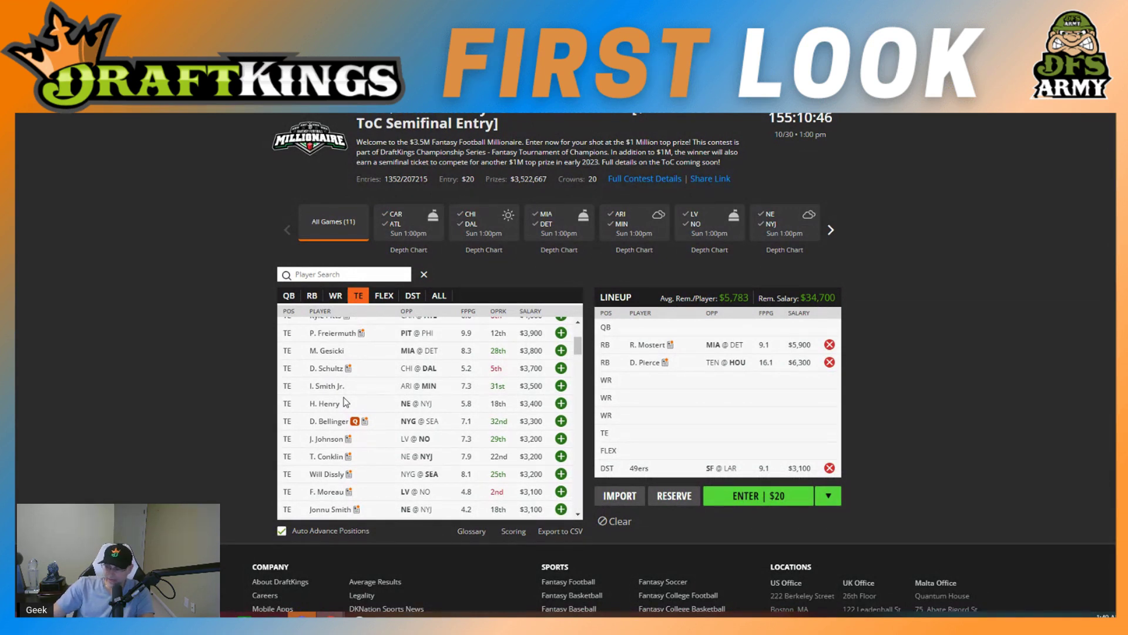
# Step: Examine Dalton Schultz's season overview and weekly game log, and add Irv Smith Jr. to the lineup as the tight end
pyautogui.click(346, 366)
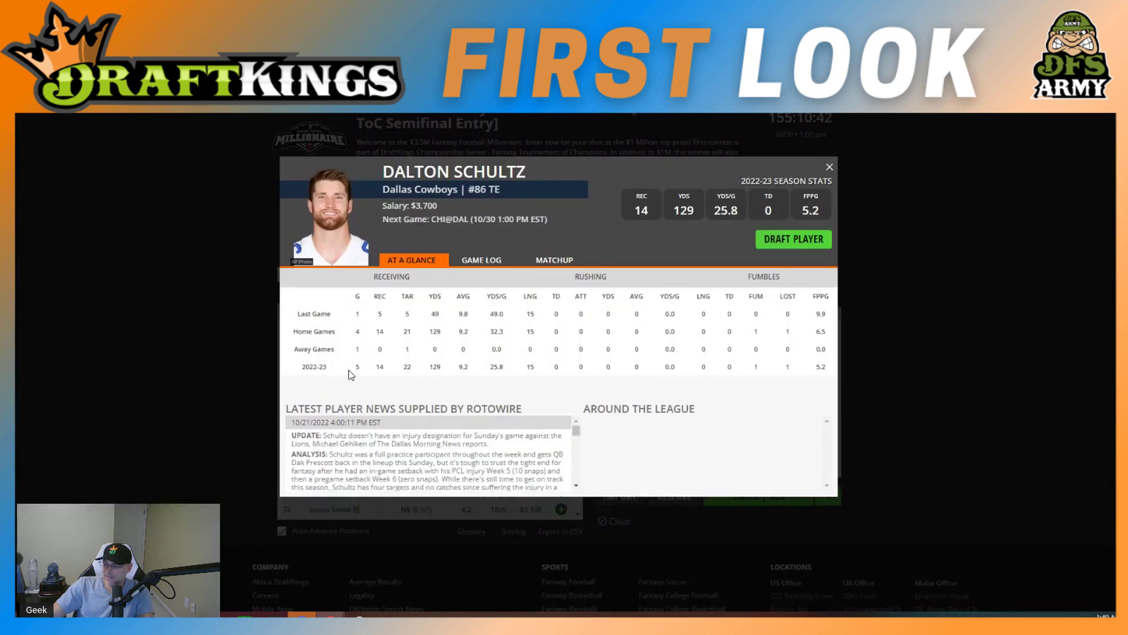
pyautogui.click(476, 266)
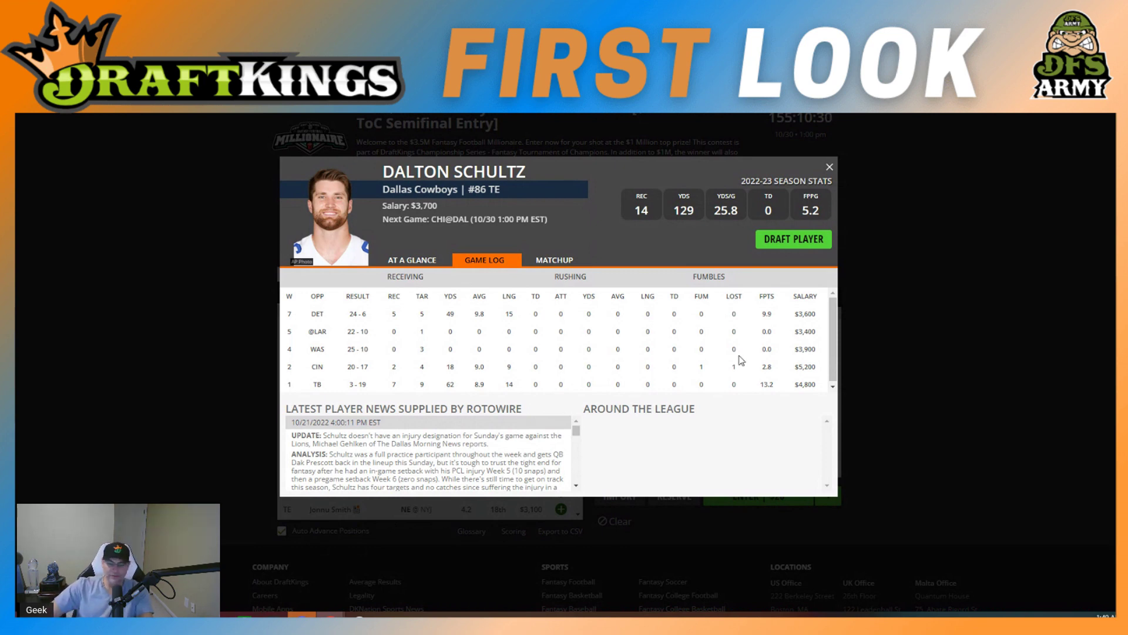
pyautogui.click(829, 167)
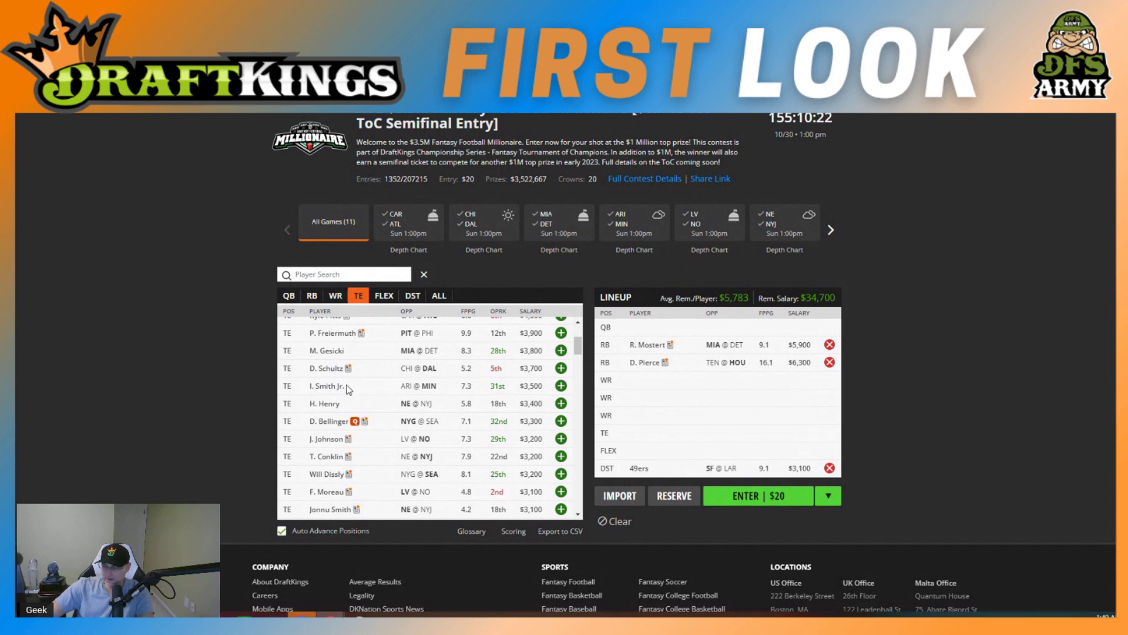
pyautogui.click(561, 386)
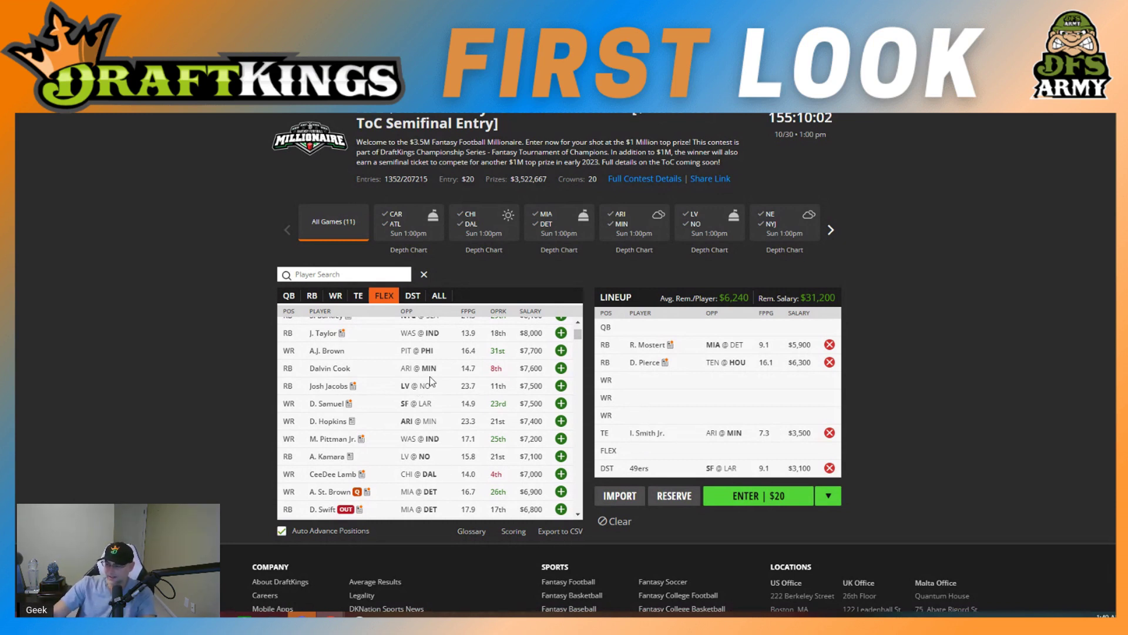
# Step: Return to the tight end list and examine Zach Ertz's weekly game log
pyautogui.scroll(2, 382, 333)
pyautogui.click(358, 296)
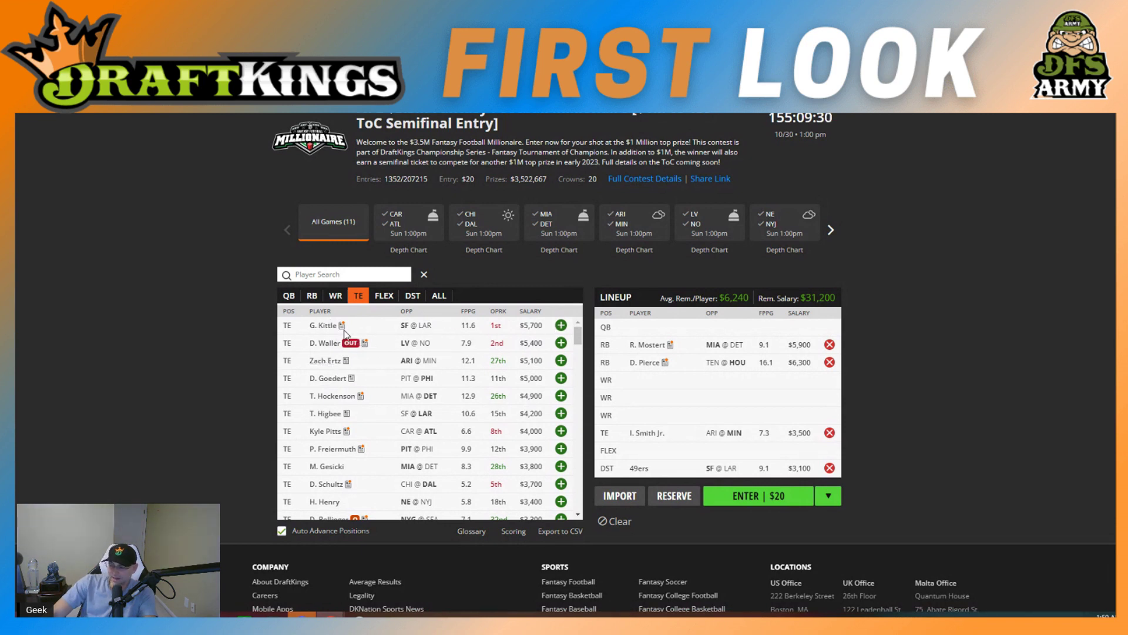
pyautogui.click(344, 361)
pyautogui.click(481, 266)
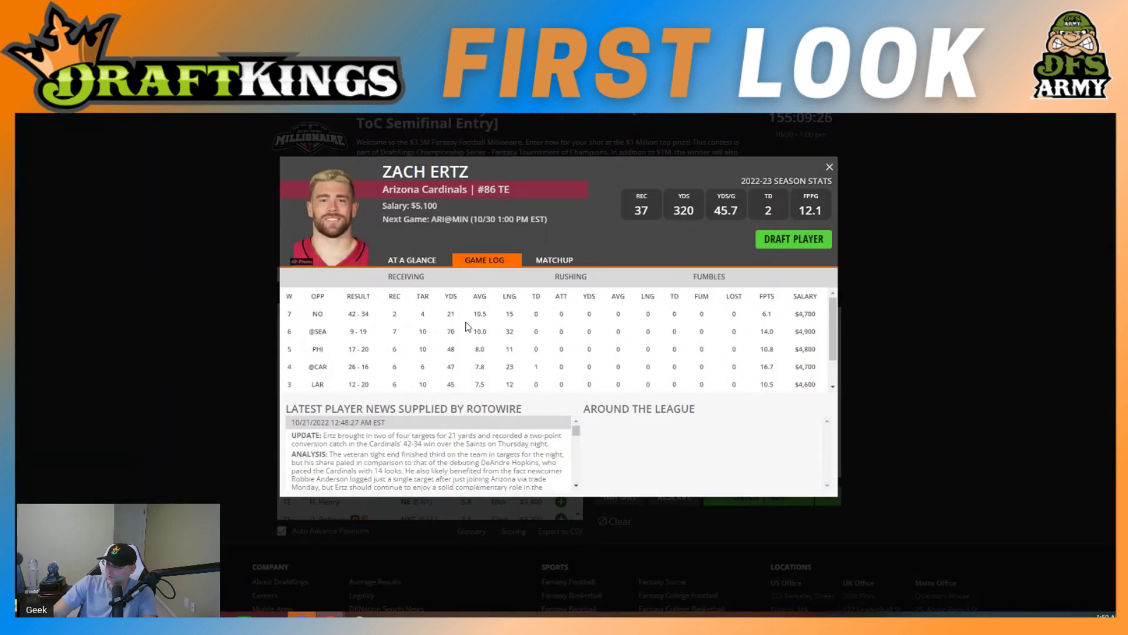
pyautogui.click(829, 168)
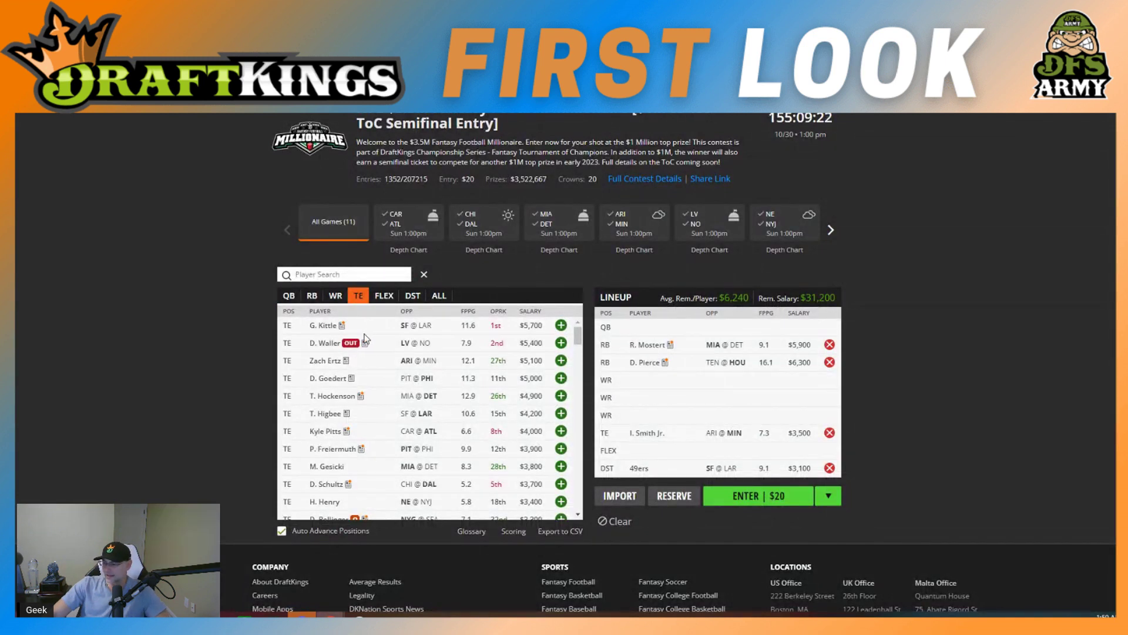
# Step: List the quarterbacks and examine Jalen Hurts's season overview and weekly game log
pyautogui.click(290, 295)
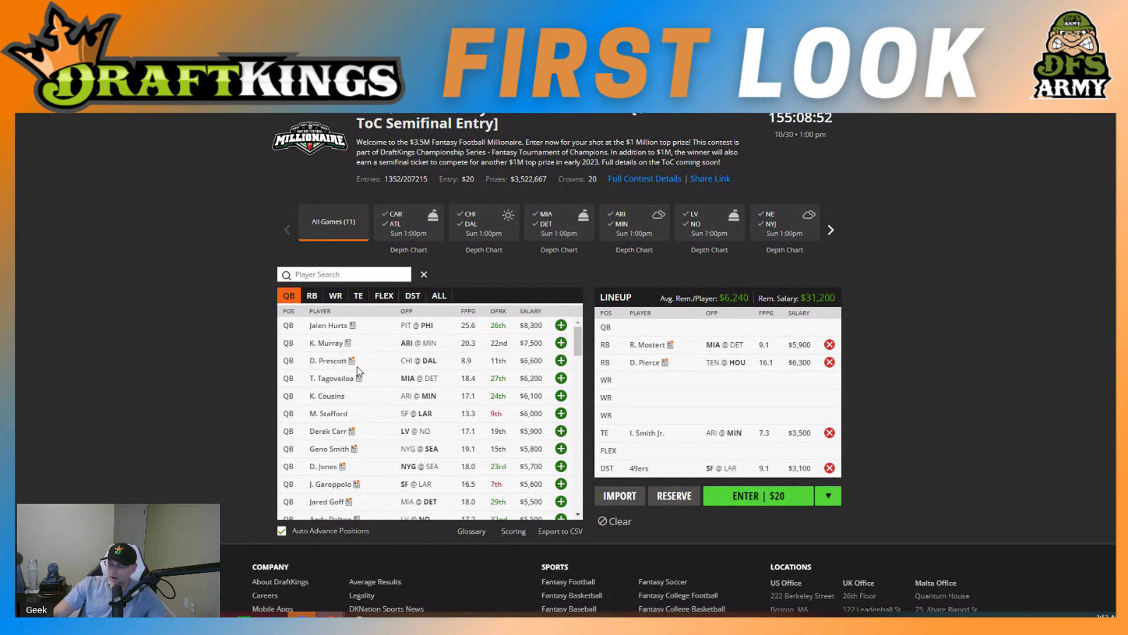
pyautogui.click(329, 325)
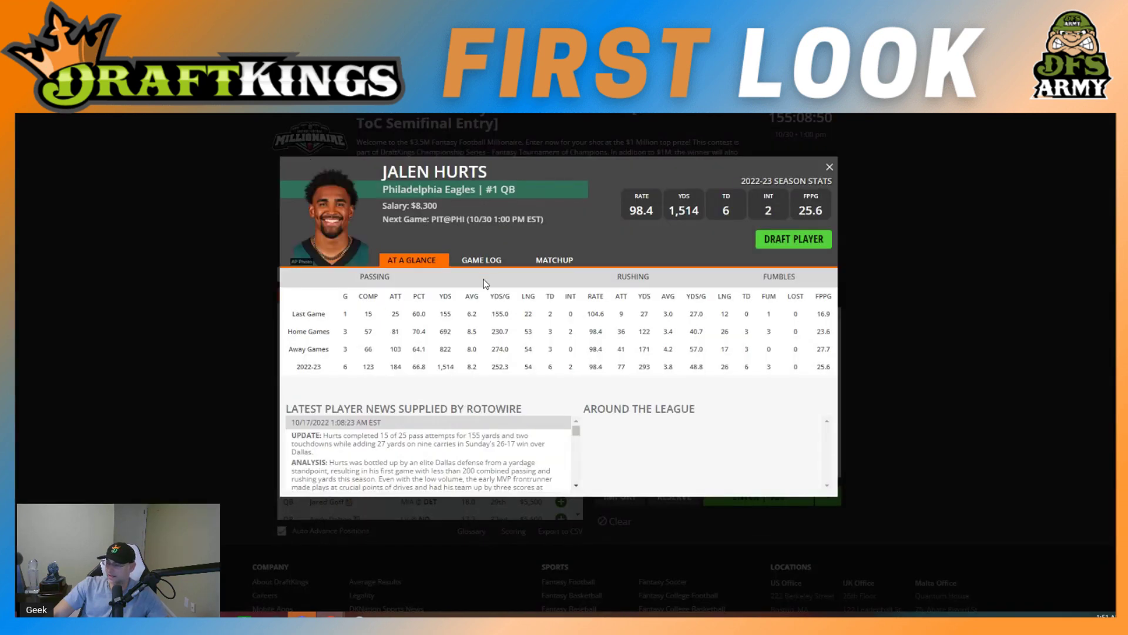
pyautogui.click(483, 261)
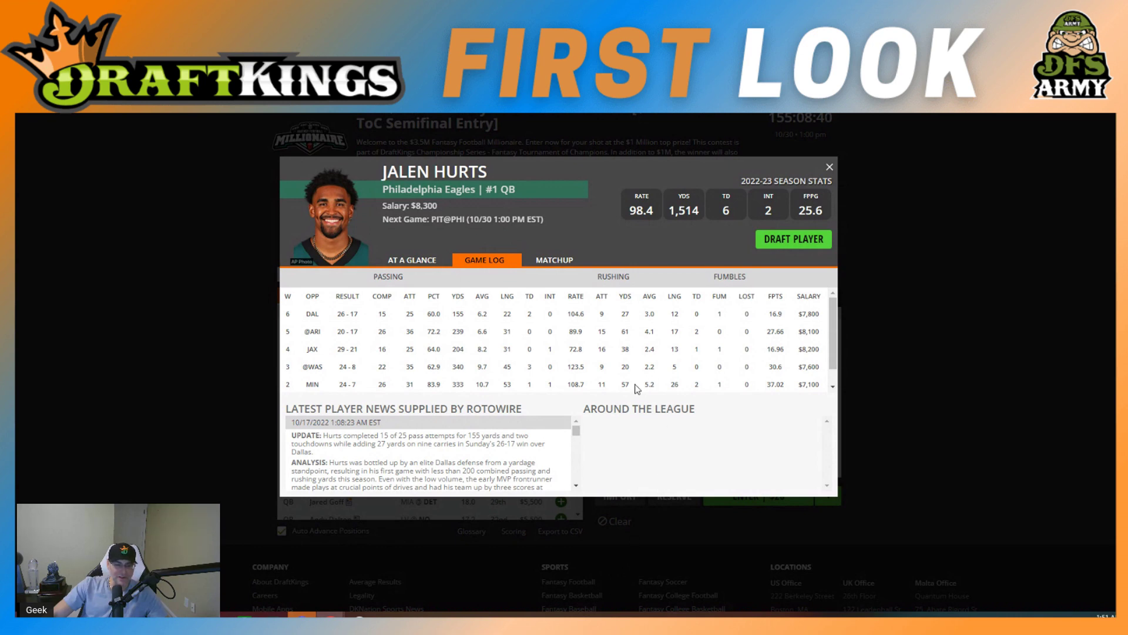
pyautogui.click(829, 167)
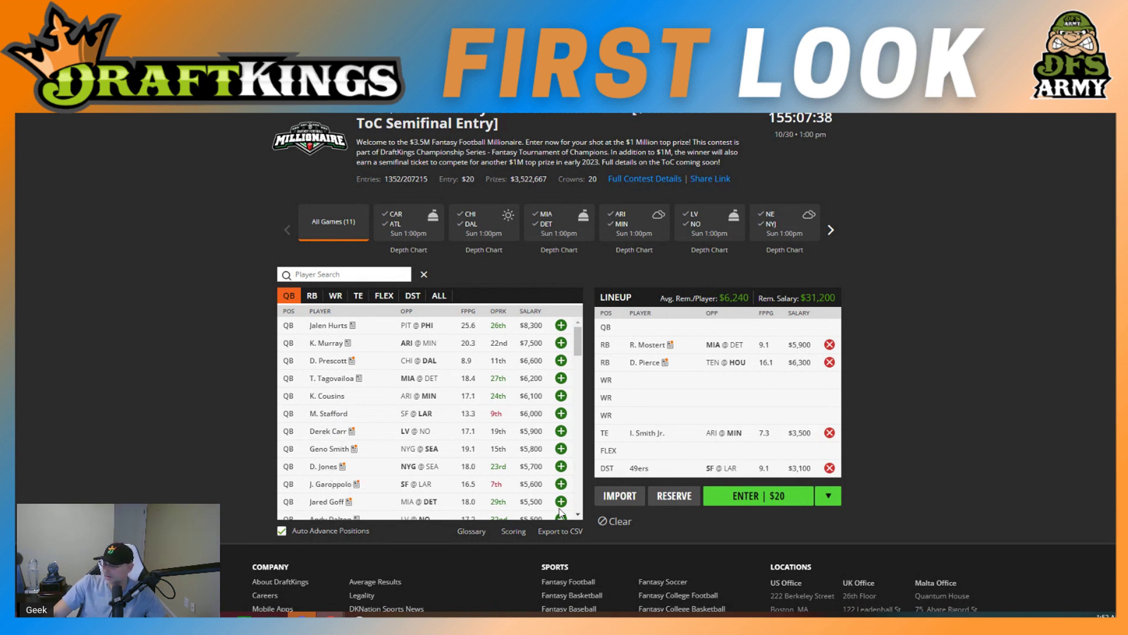
# Step: Look through the quarterbacks down to the cheapest options and add T. Tagovailoa to the lineup as the quarterback
pyautogui.click(579, 514)
pyautogui.click(579, 515)
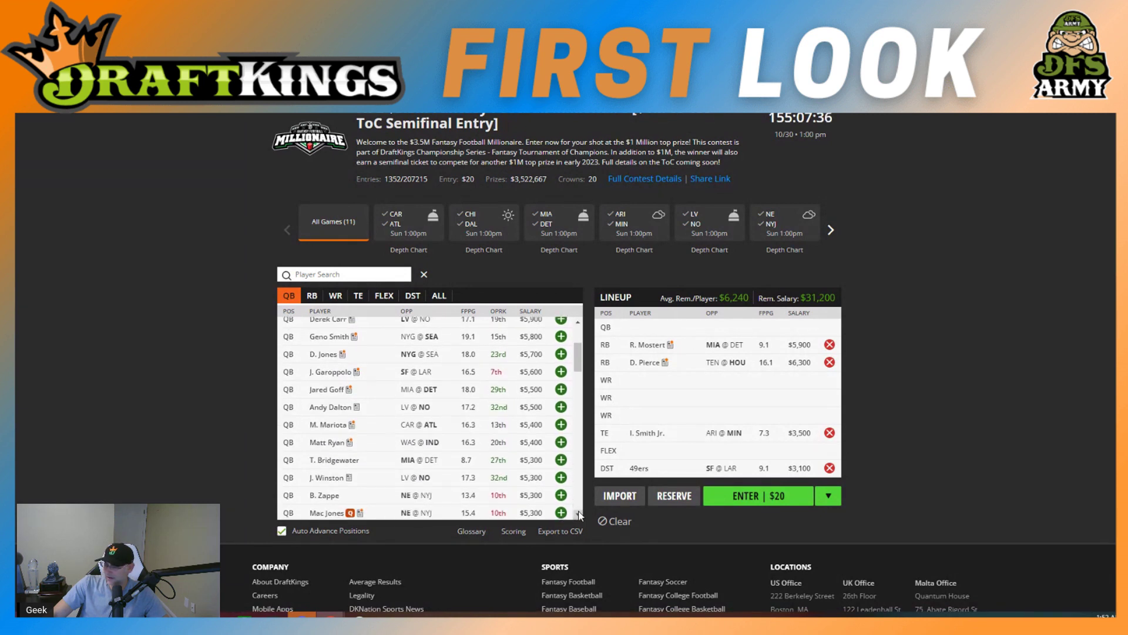
pyautogui.click(579, 515)
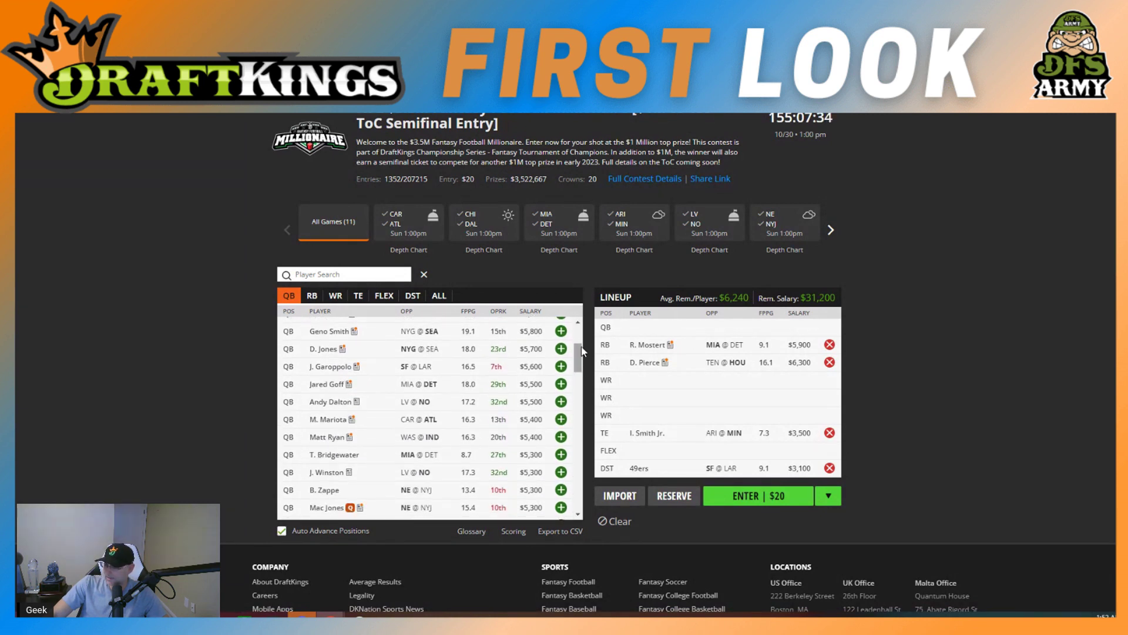
pyautogui.scroll(3, 580, 331)
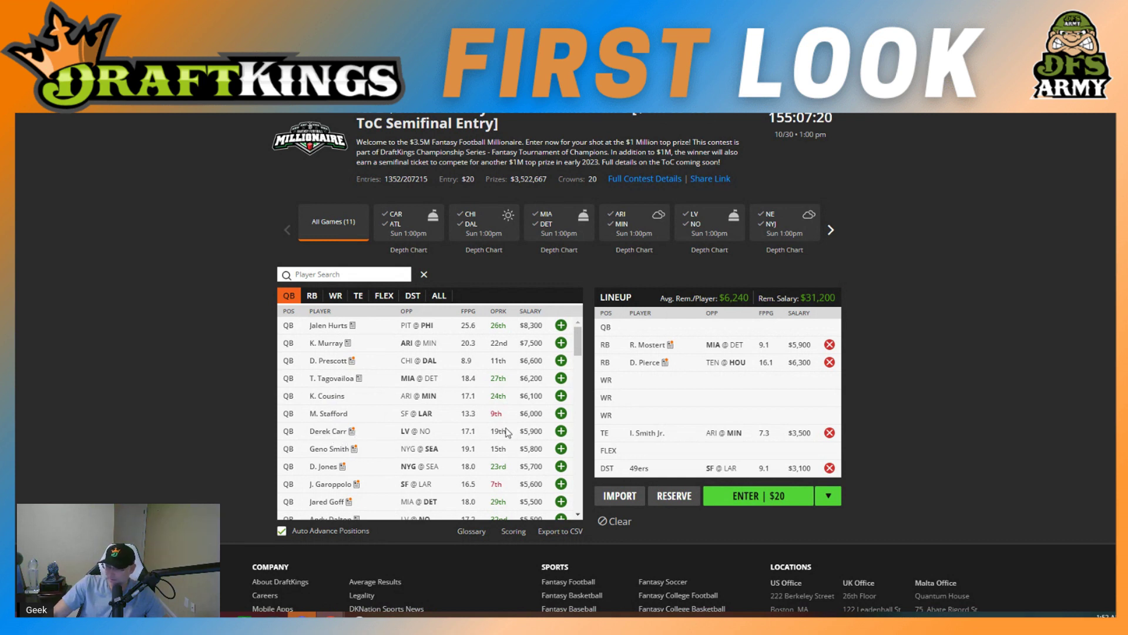
pyautogui.scroll(-1, 582, 513)
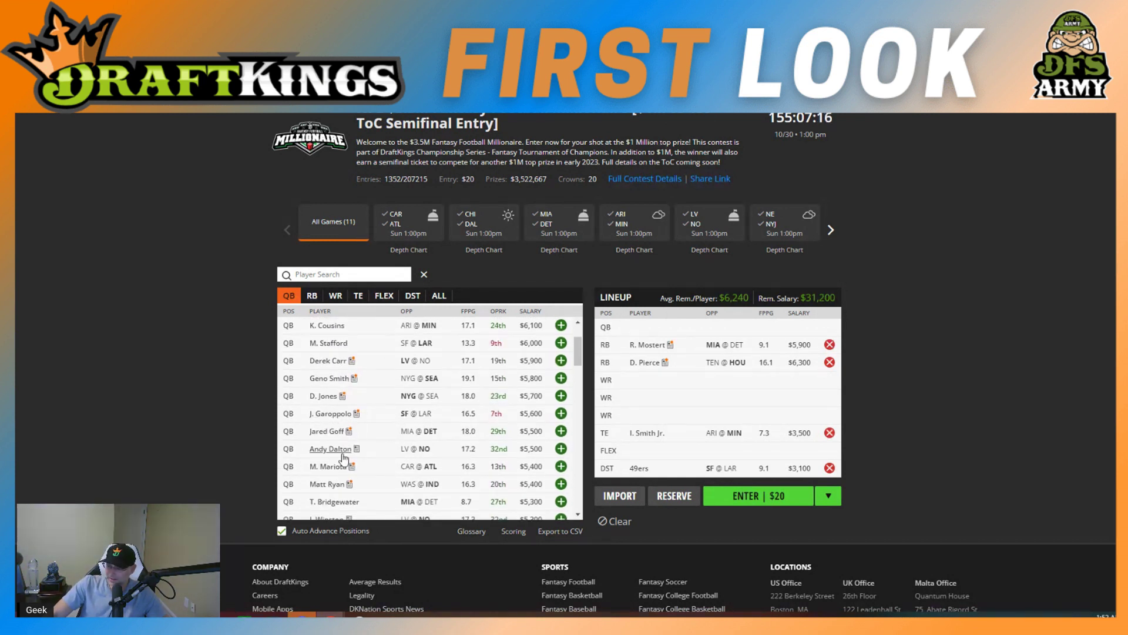
pyautogui.click(580, 515)
pyautogui.scroll(-1, 335, 423)
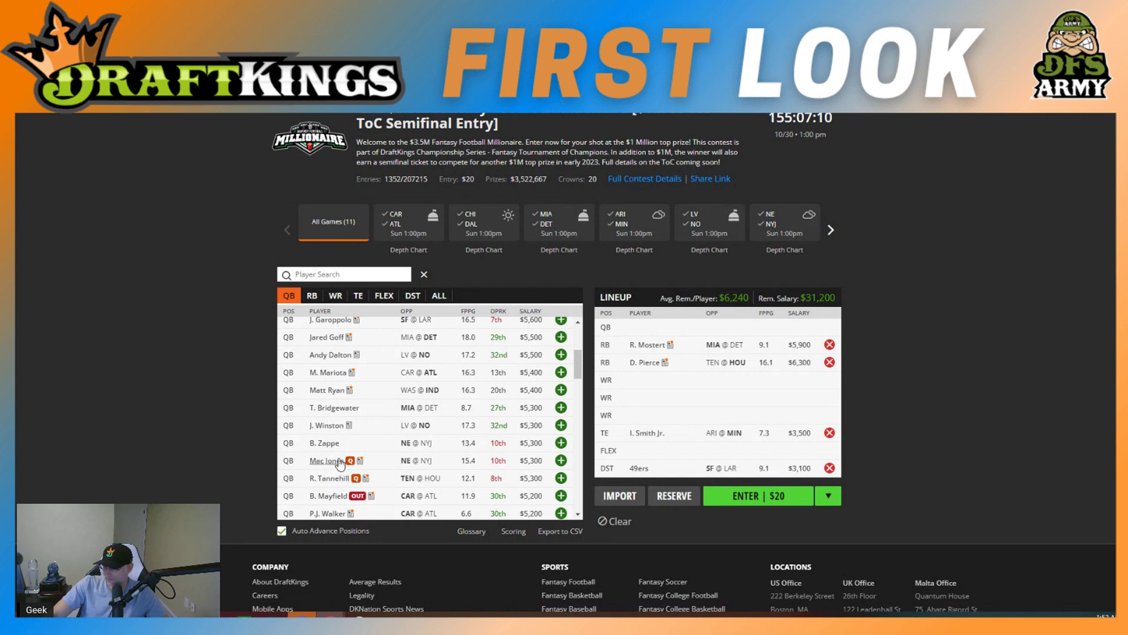
pyautogui.scroll(-3, 417, 458)
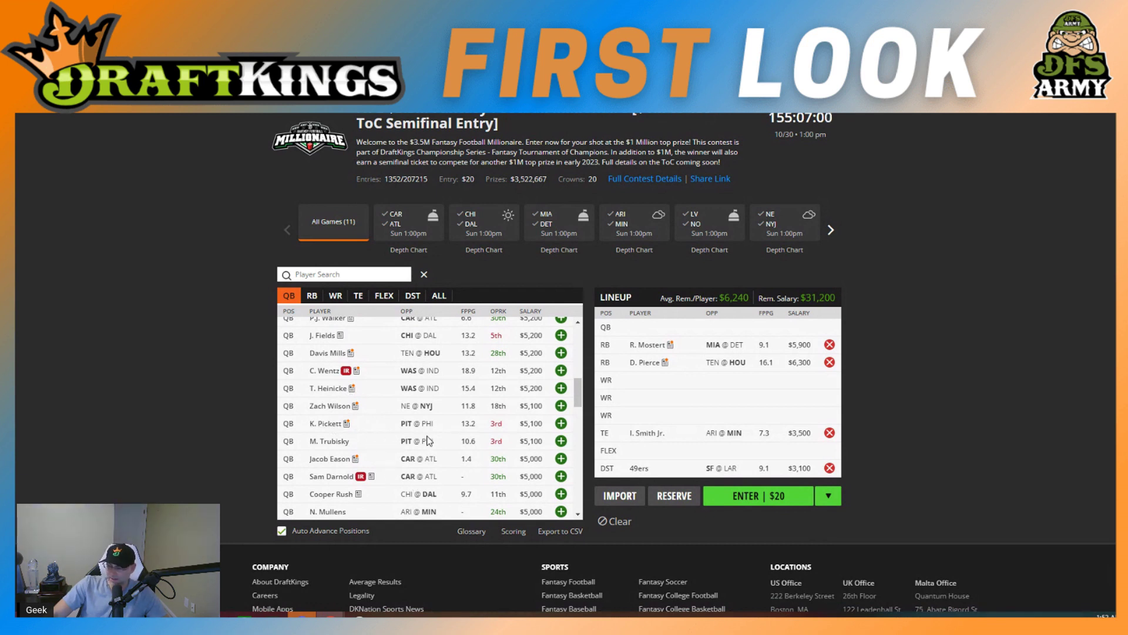
pyautogui.scroll(5, 453, 473)
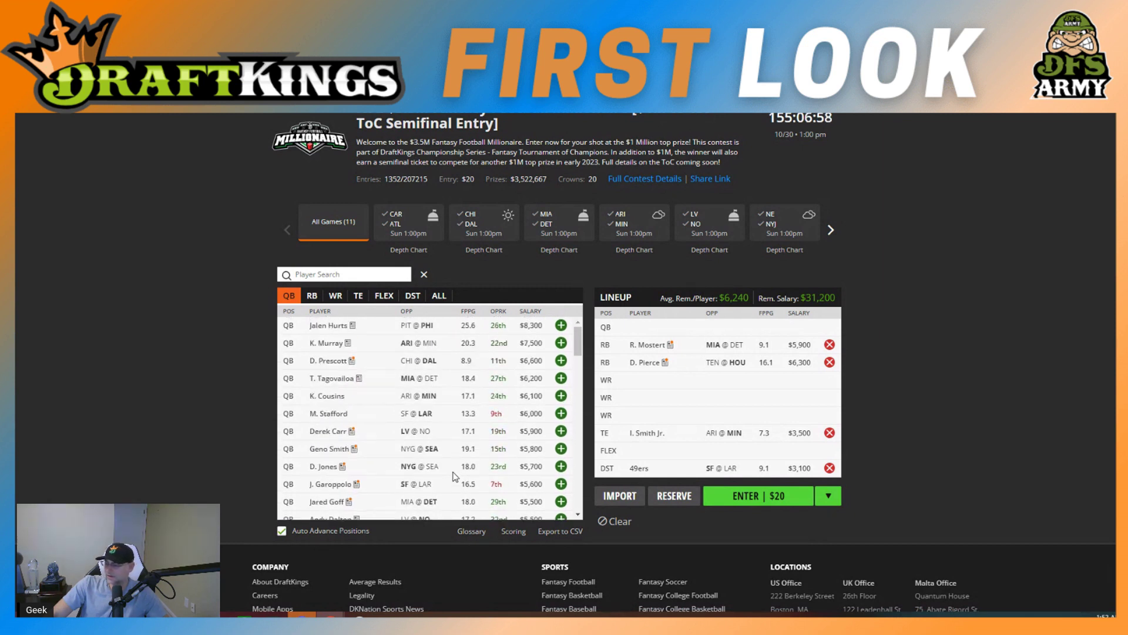
pyautogui.click(561, 377)
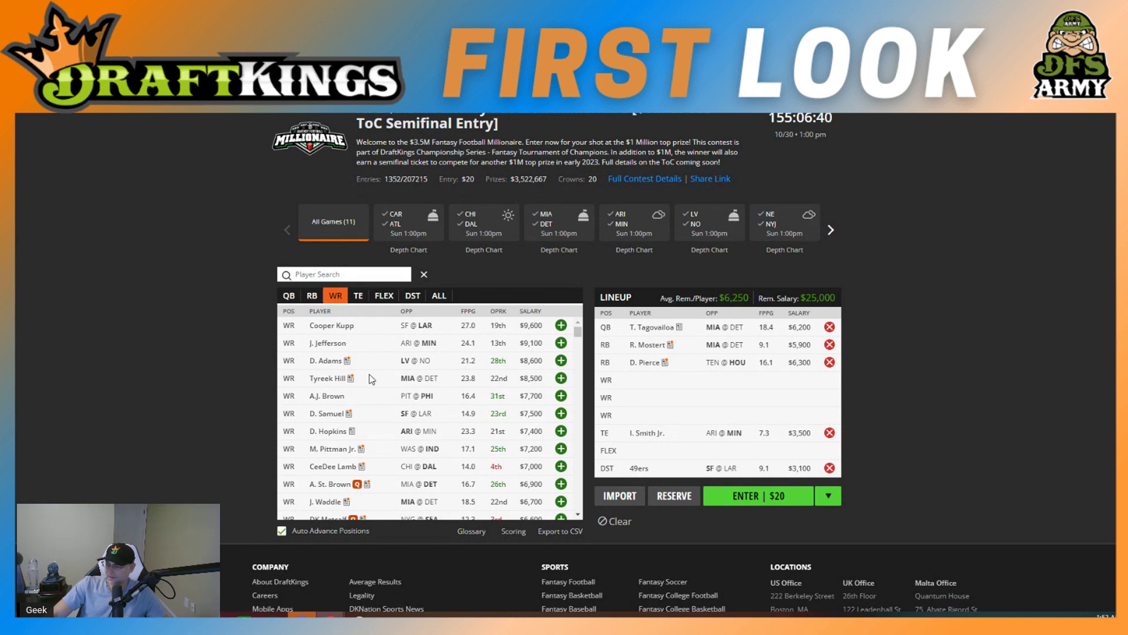
# Step: Try Tyreek Hill as the first wide receiver, check the remaining salary, and remove him from the lineup
pyautogui.scroll(-3, 371, 379)
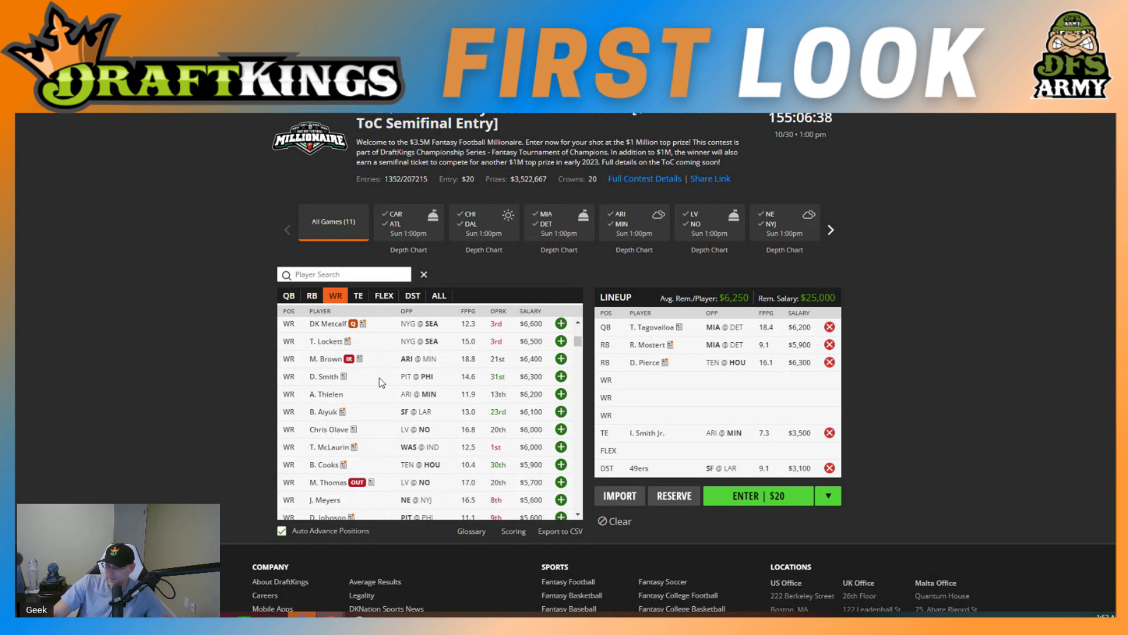
pyautogui.scroll(3, 579, 327)
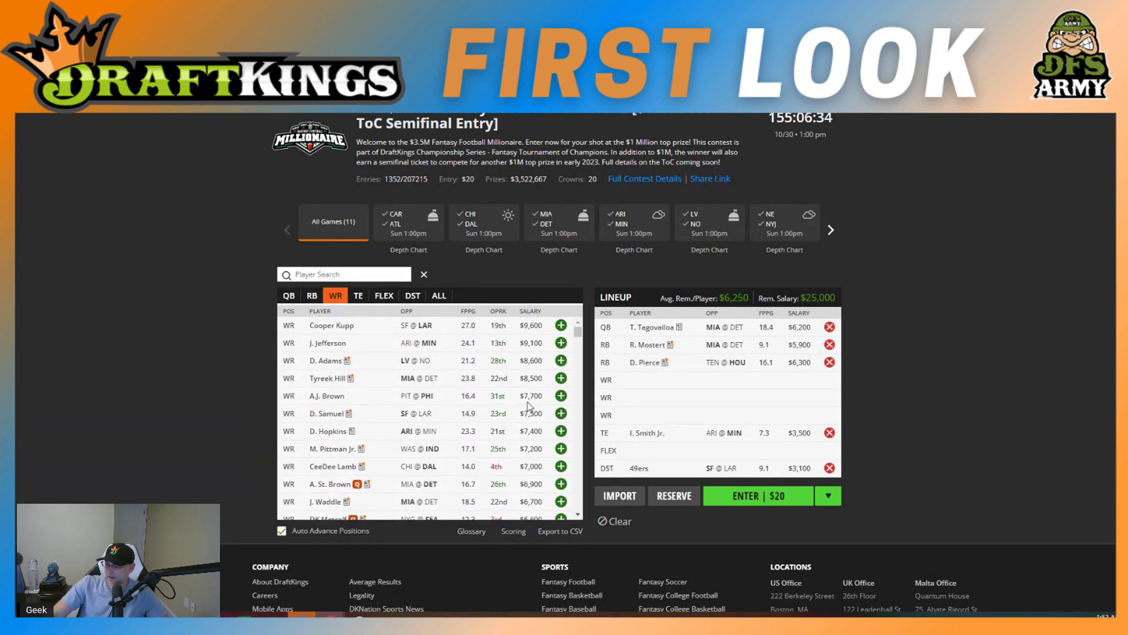
pyautogui.click(561, 381)
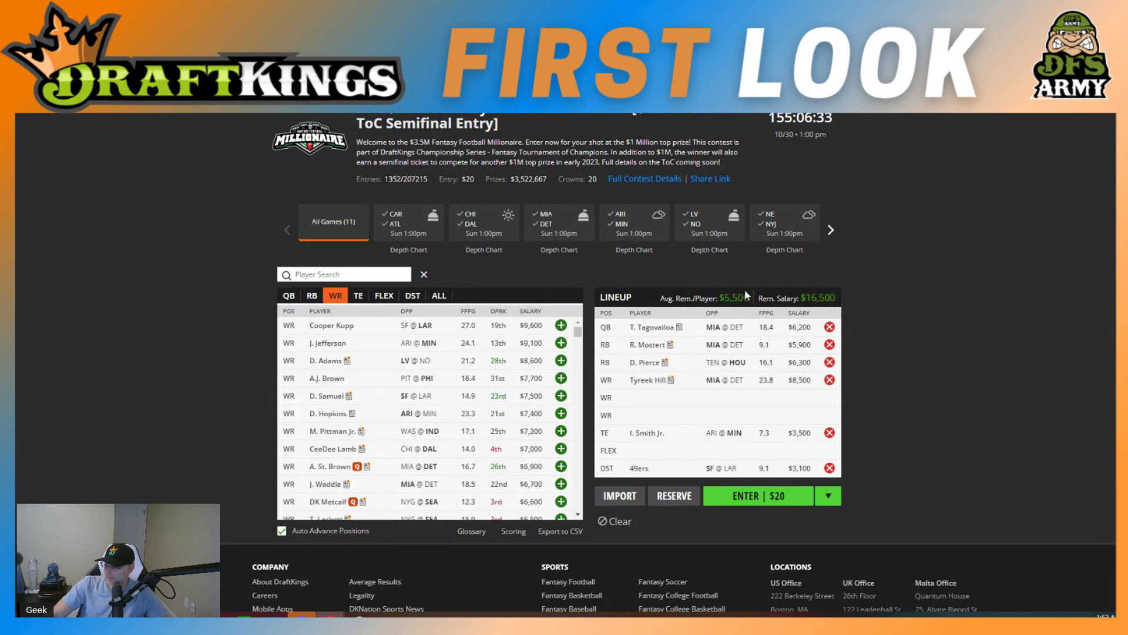
pyautogui.click(829, 380)
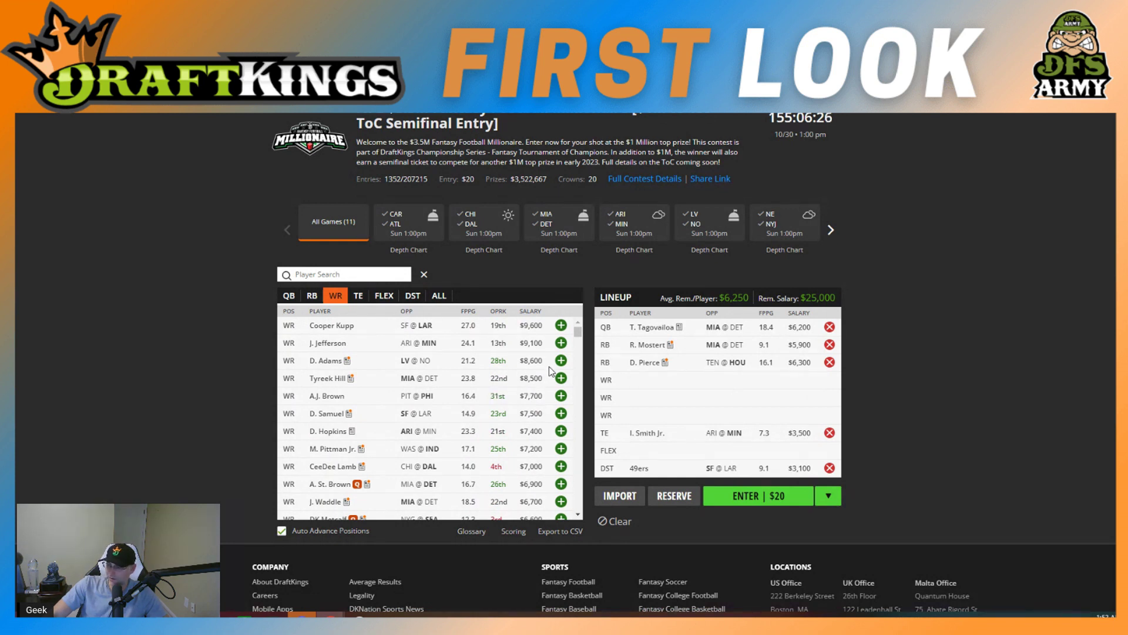
# Step: Add J. Waddle to the lineup as the first wide receiver and look over the other wide receivers
pyautogui.scroll(-3, 579, 517)
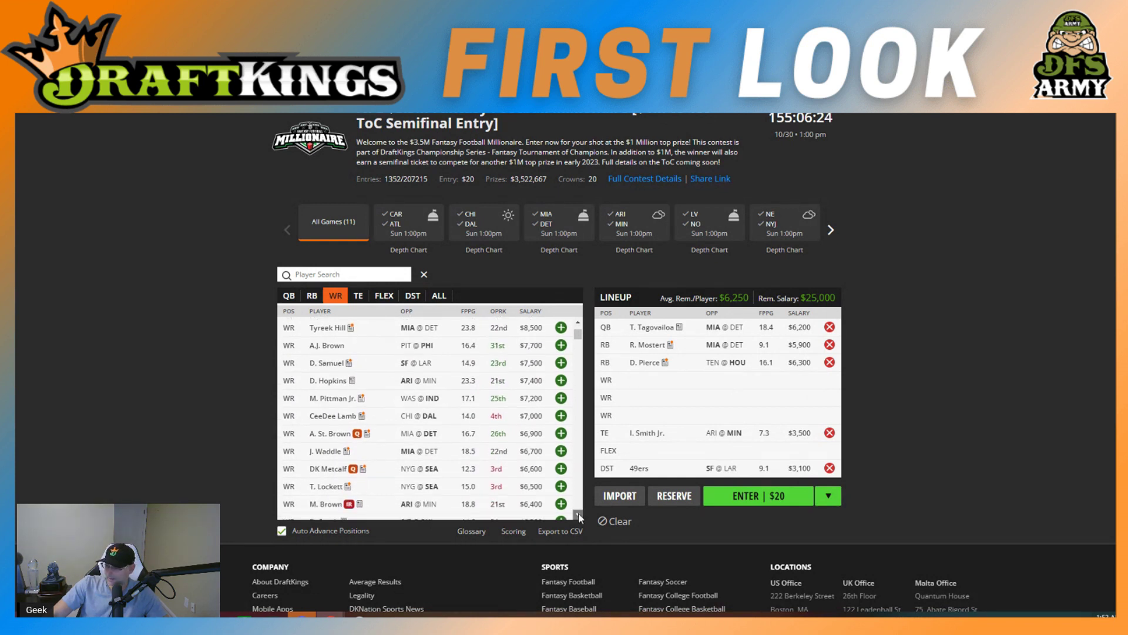
pyautogui.click(561, 407)
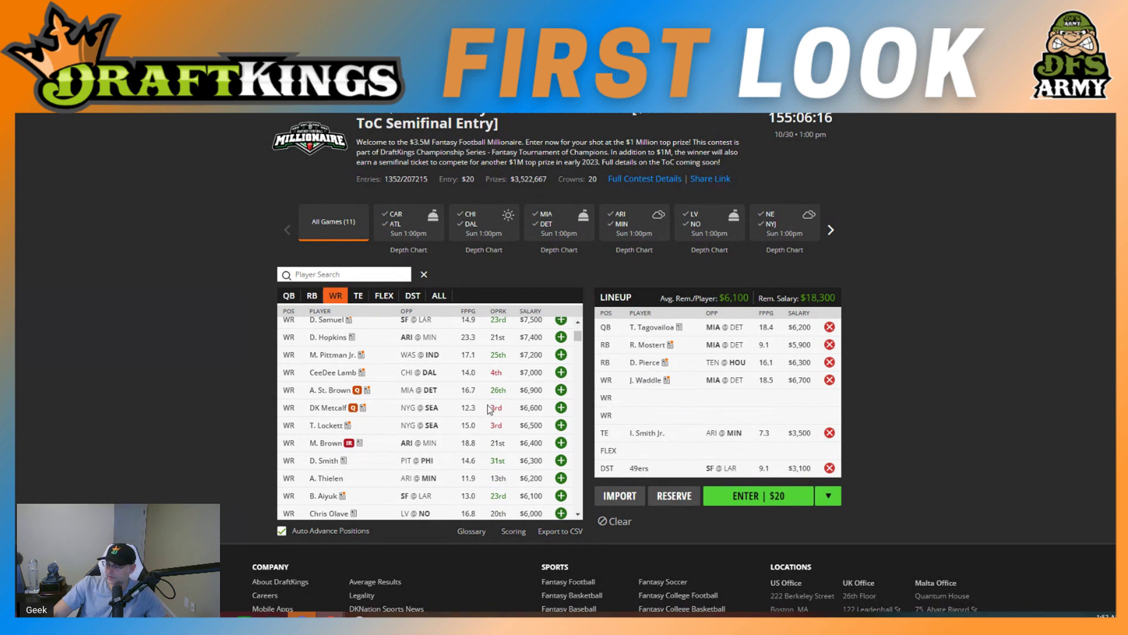
pyautogui.scroll(-3, 489, 410)
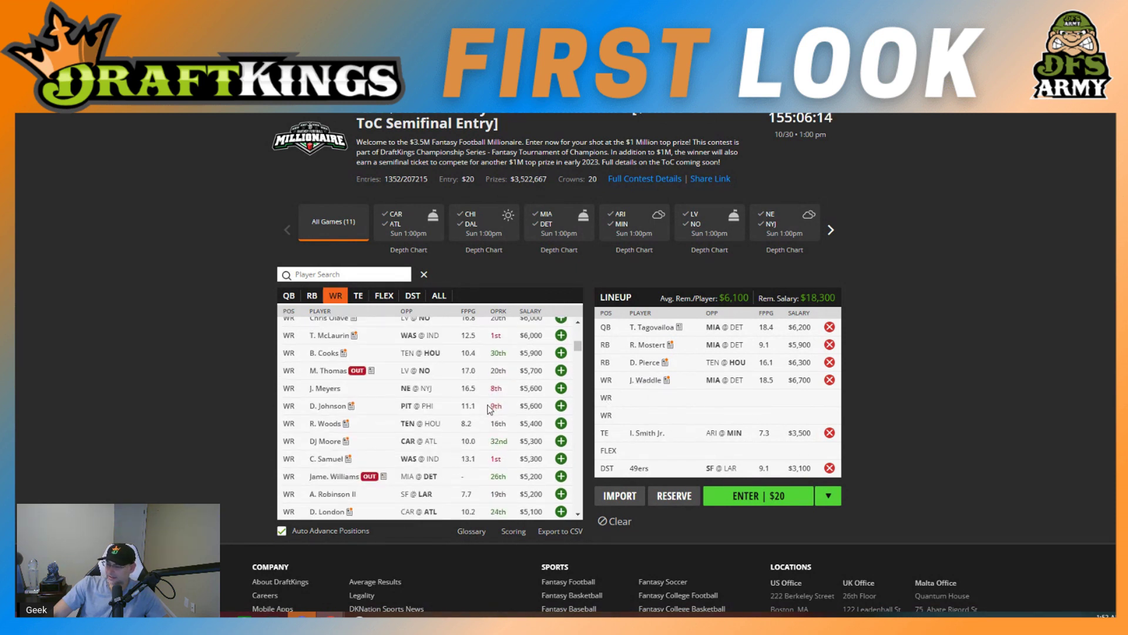
pyautogui.scroll(4, 489, 410)
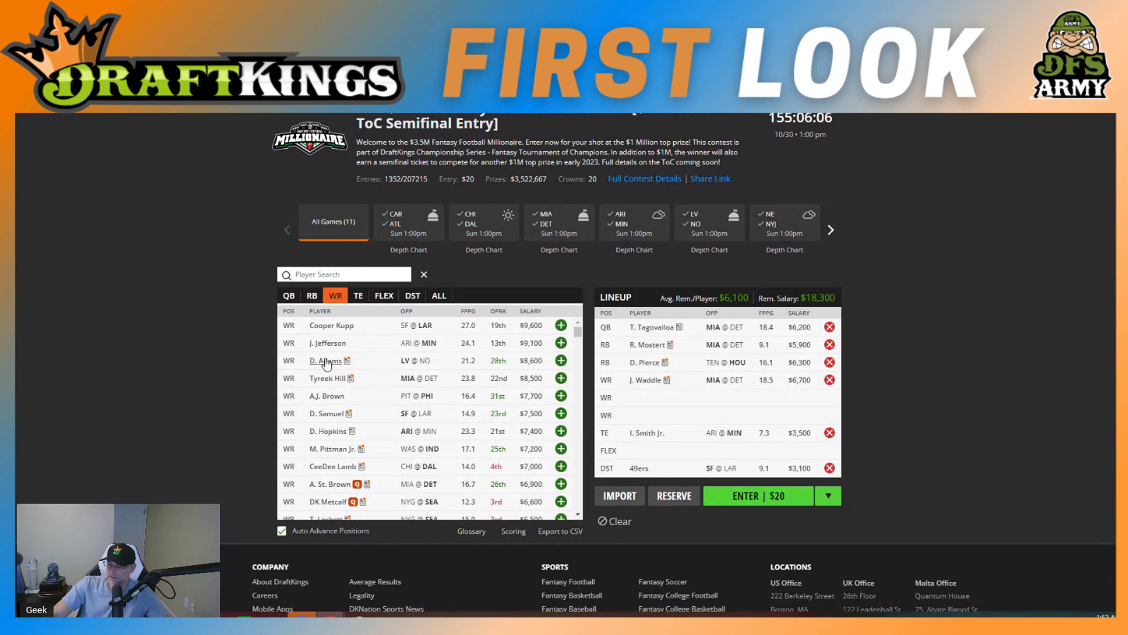
# Step: Try J. Jefferson and Tyreek Hill in turn as the second wide receiver, removing each from the lineup after checking the remaining salary
pyautogui.click(560, 343)
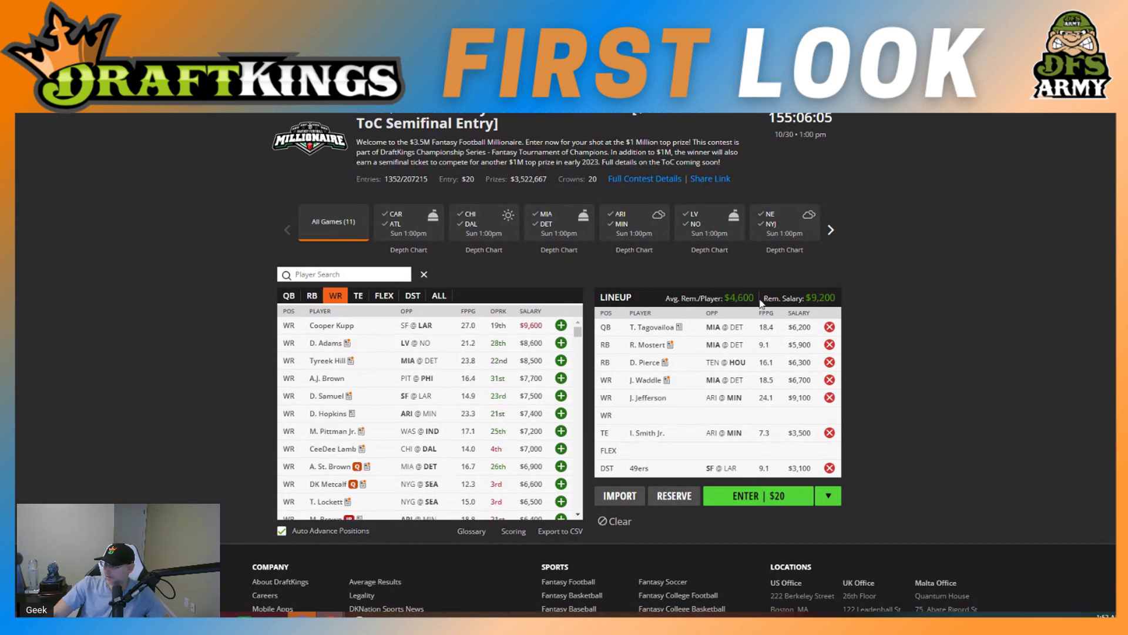
pyautogui.click(829, 398)
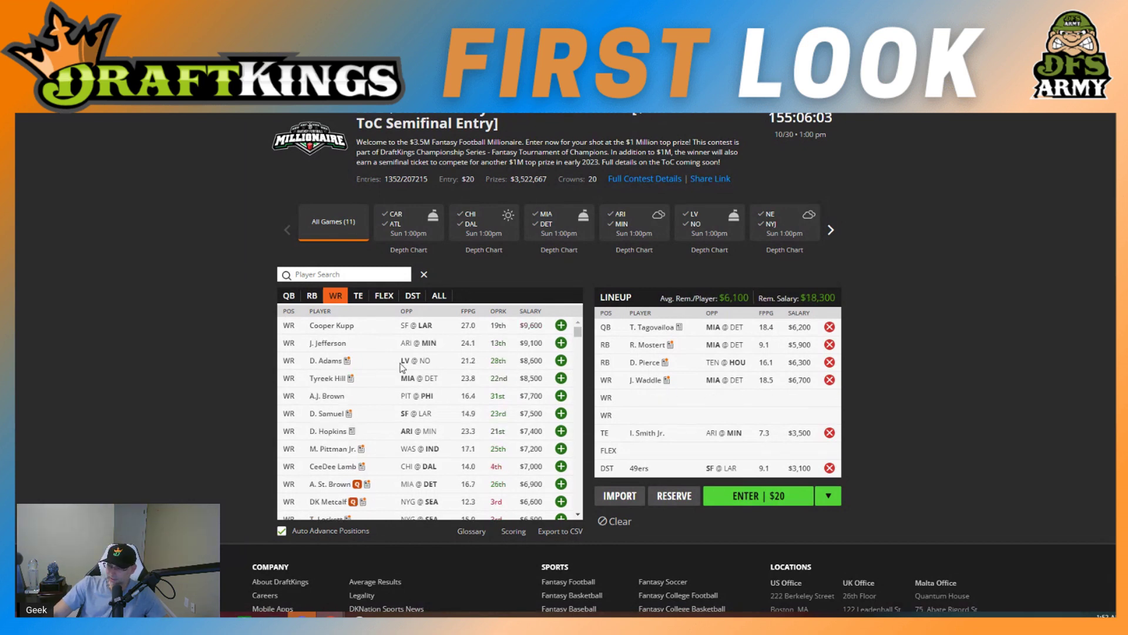
pyautogui.click(560, 378)
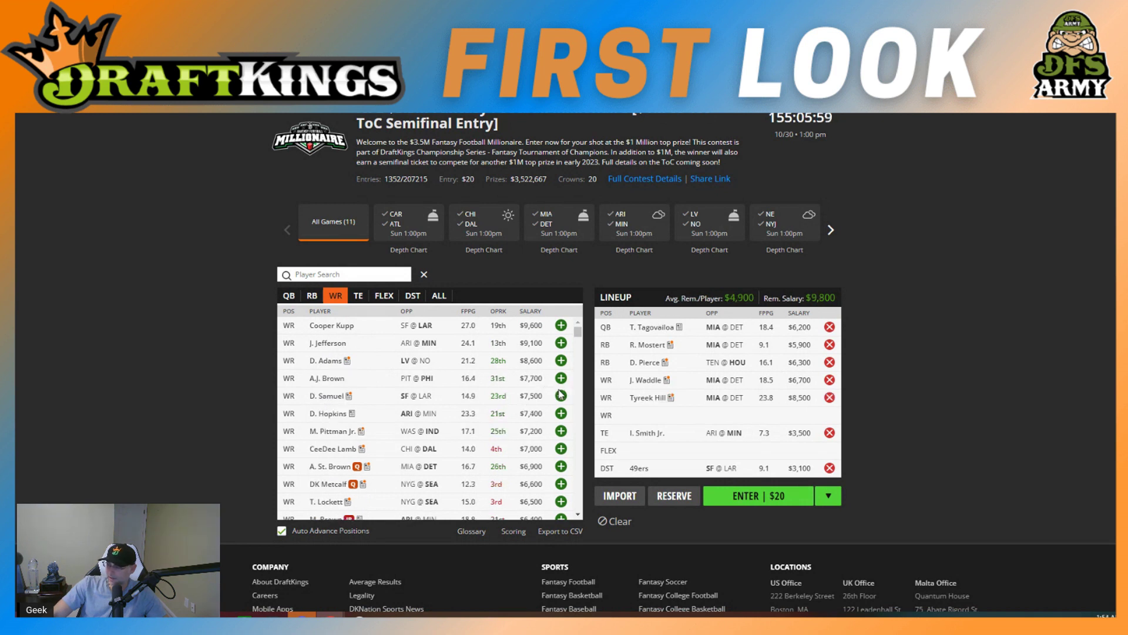
pyautogui.click(829, 397)
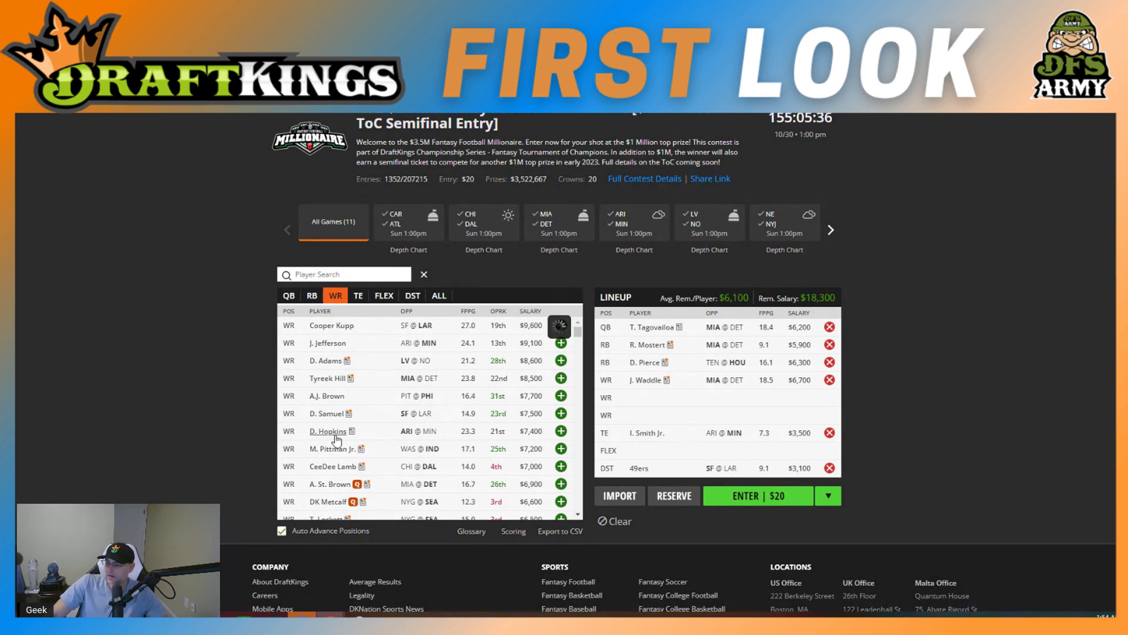
# Step: Examine DeAndre Hopkins's weekly game log and close his player card
pyautogui.click(335, 437)
pyautogui.click(468, 262)
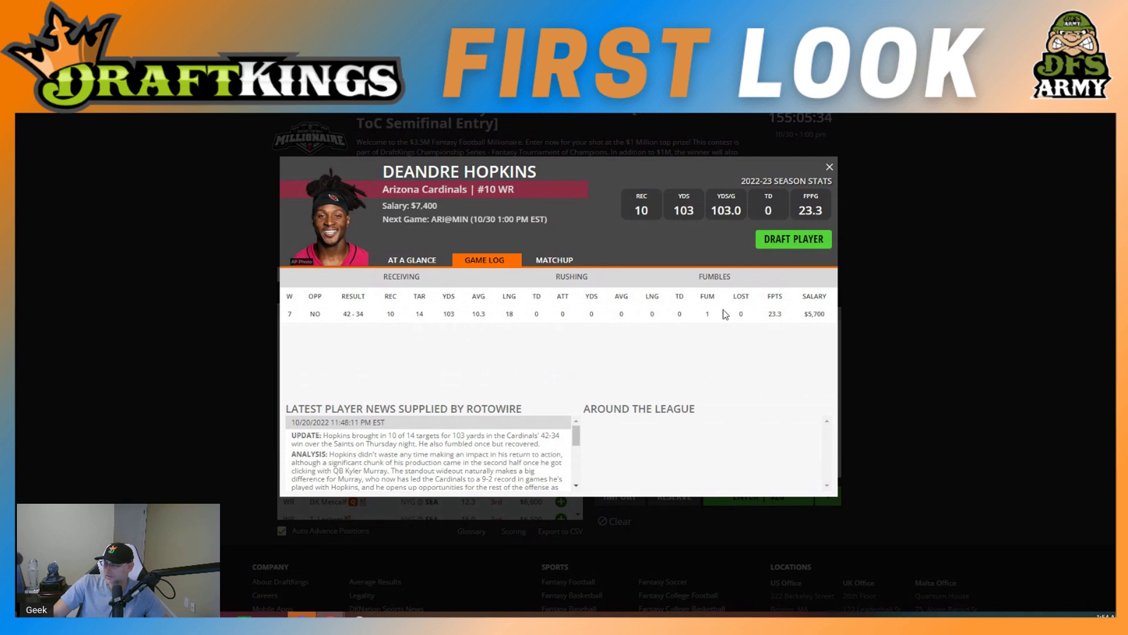
pyautogui.click(829, 168)
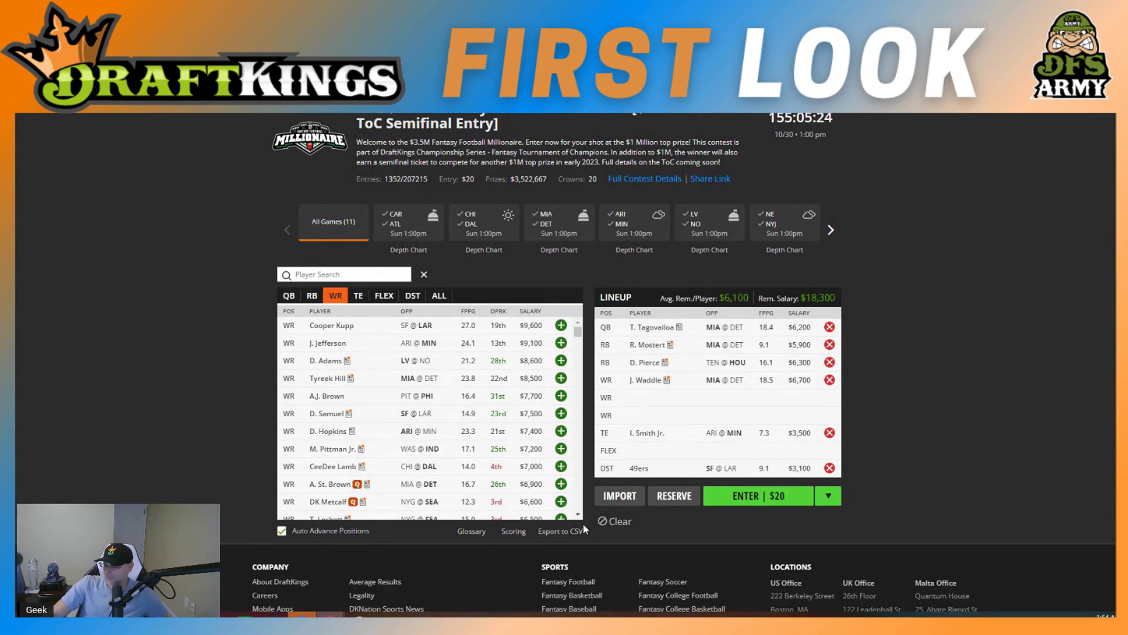
# Step: Add Chris Olave to the lineup as the second wide receiver and review his weekly game log
pyautogui.scroll(-2, 353, 411)
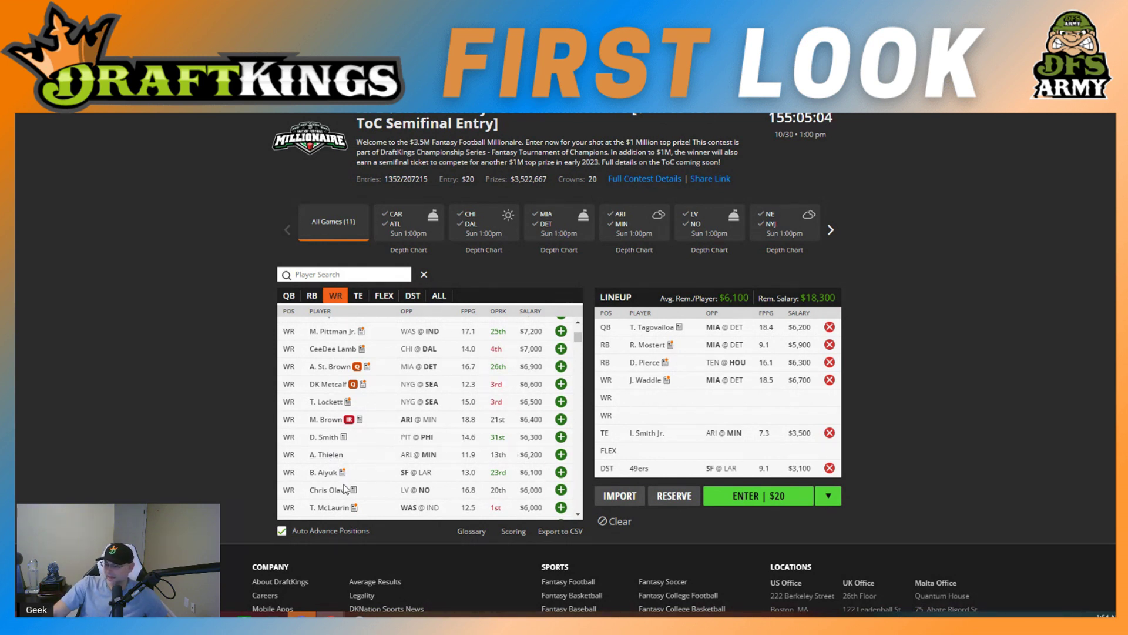
pyautogui.click(561, 490)
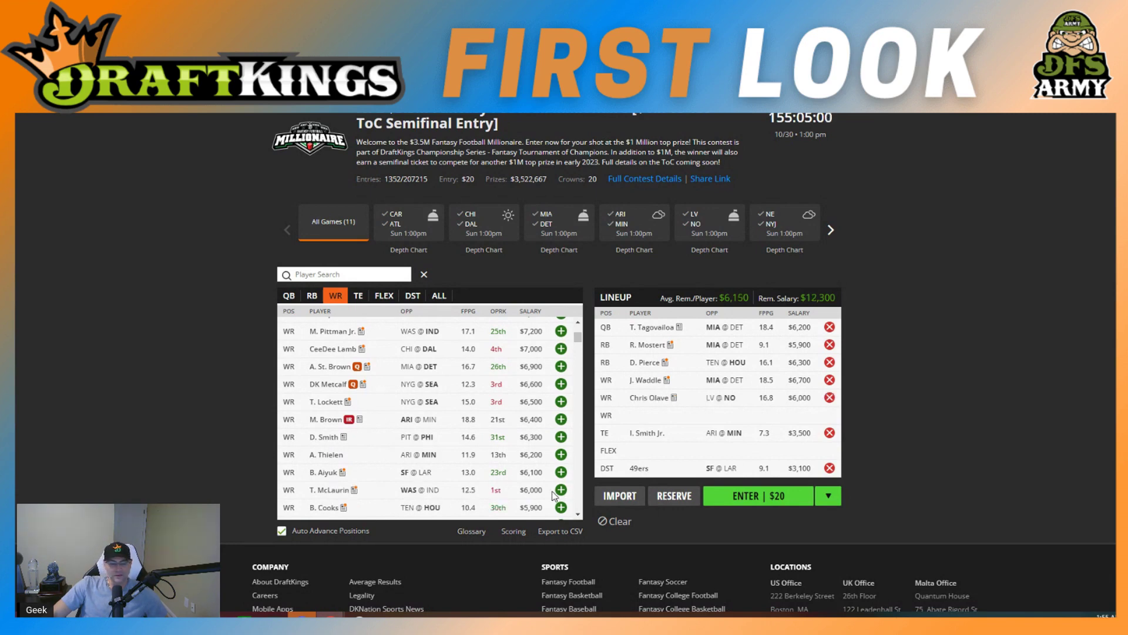
pyautogui.click(675, 399)
pyautogui.click(480, 256)
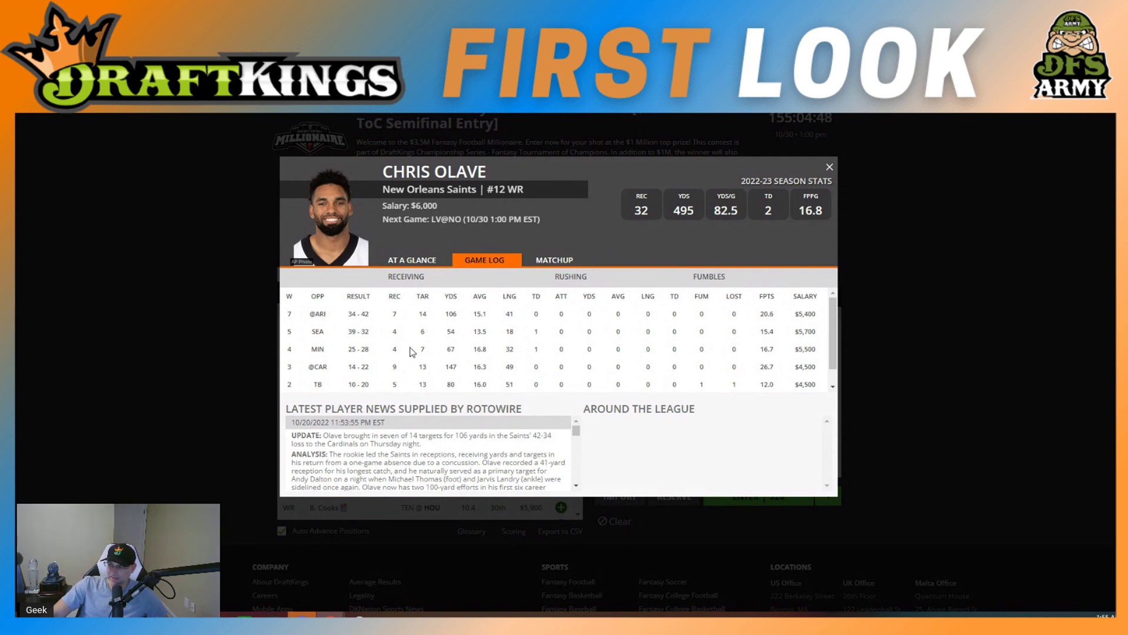
pyautogui.scroll(-1, 464, 364)
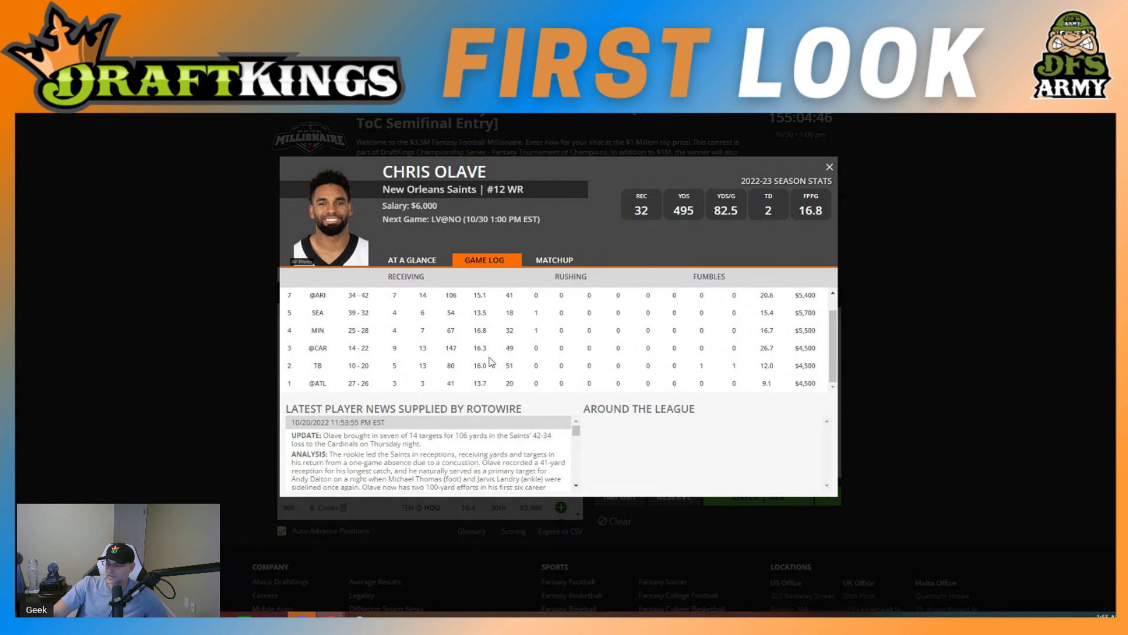
pyautogui.scroll(1, 488, 367)
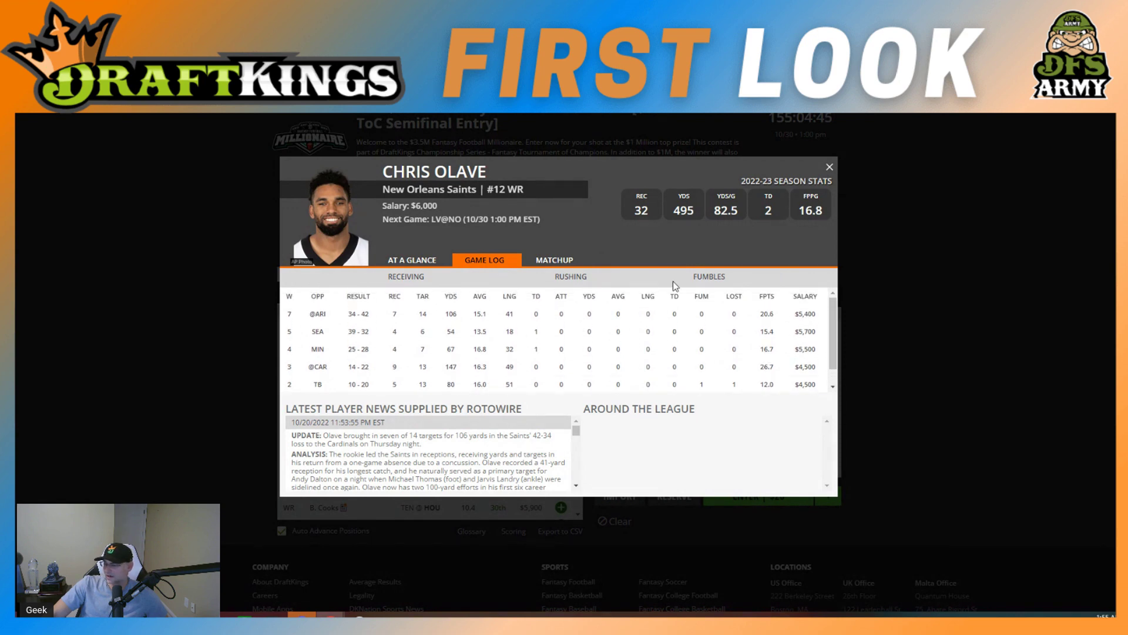
pyautogui.click(830, 167)
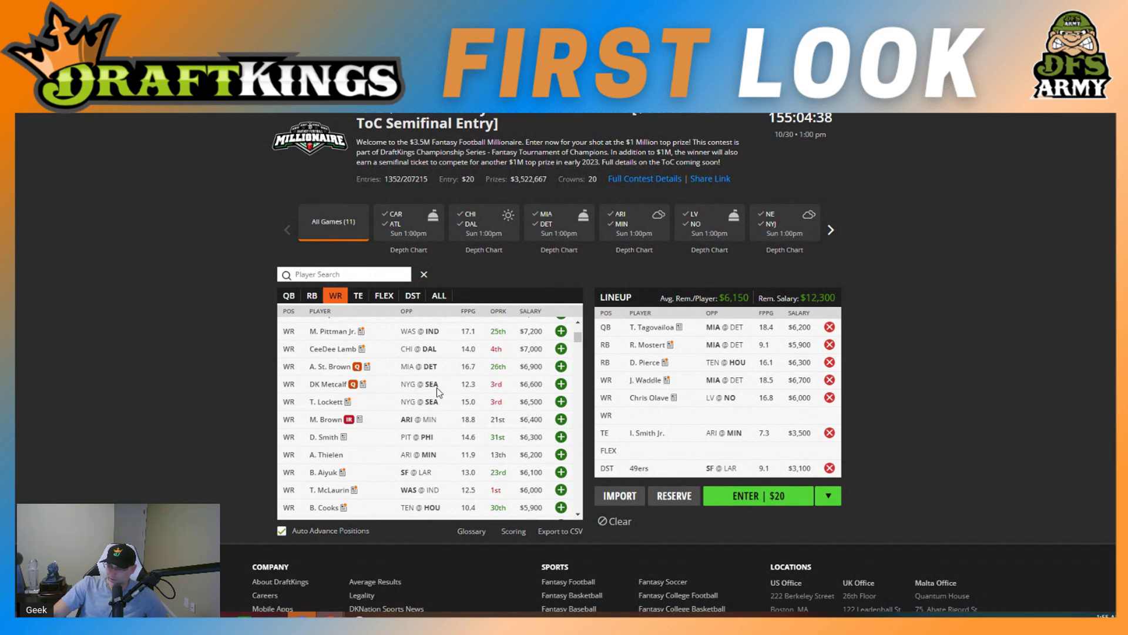
# Step: Look through the mid-priced wide receivers and examine Robert Woods's weekly game log
pyautogui.scroll(-5, 436, 387)
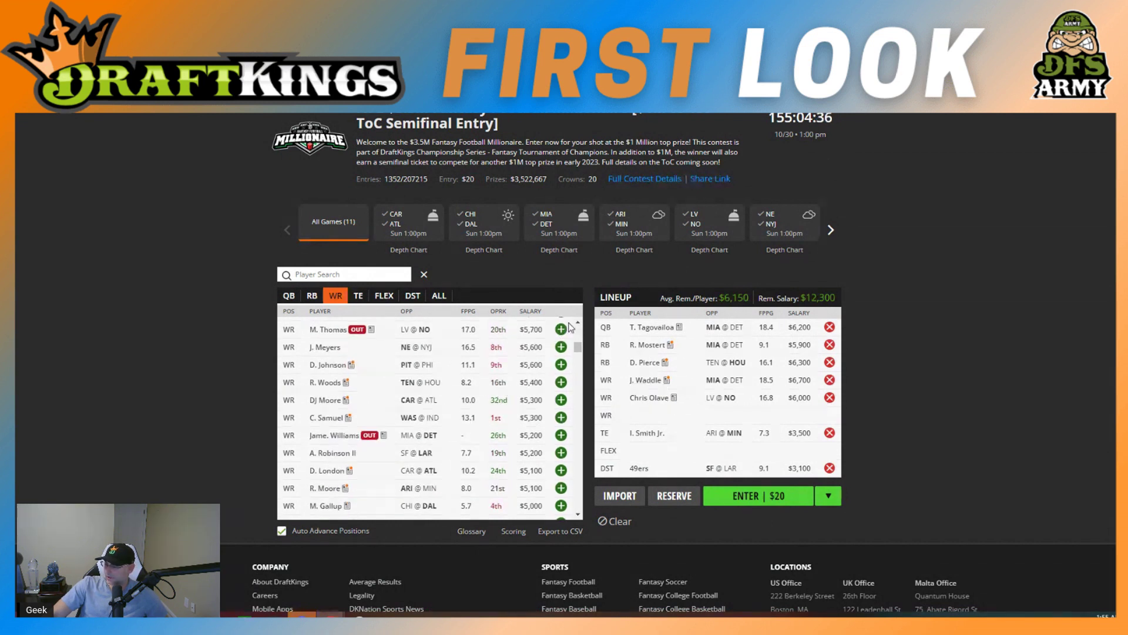
pyautogui.scroll(3, 569, 327)
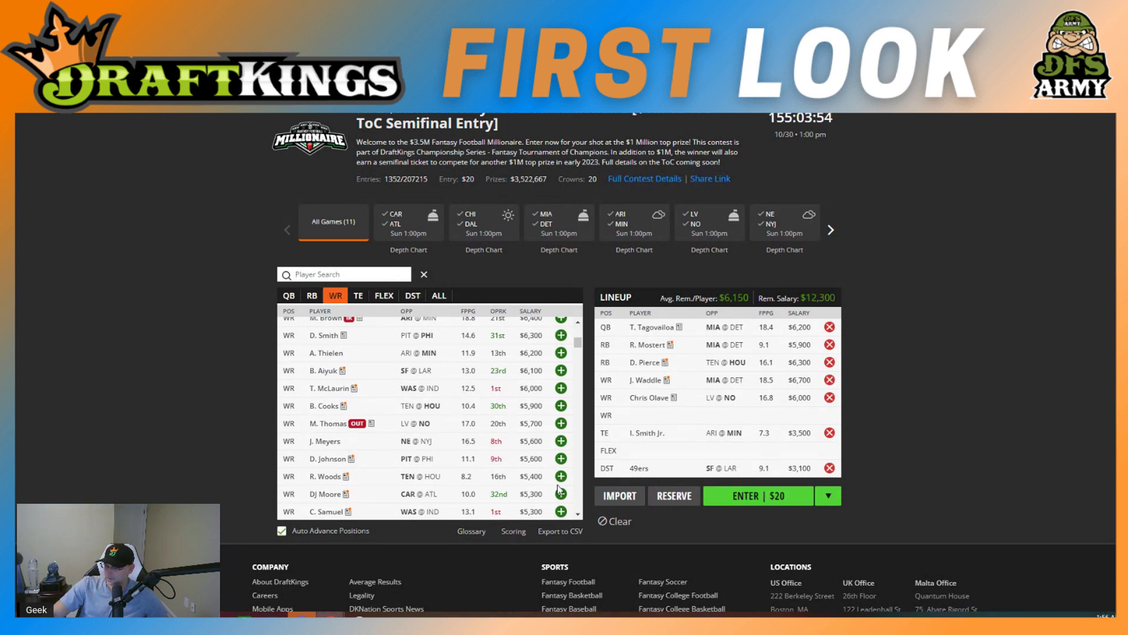
pyautogui.click(578, 514)
pyautogui.scroll(-1, 579, 515)
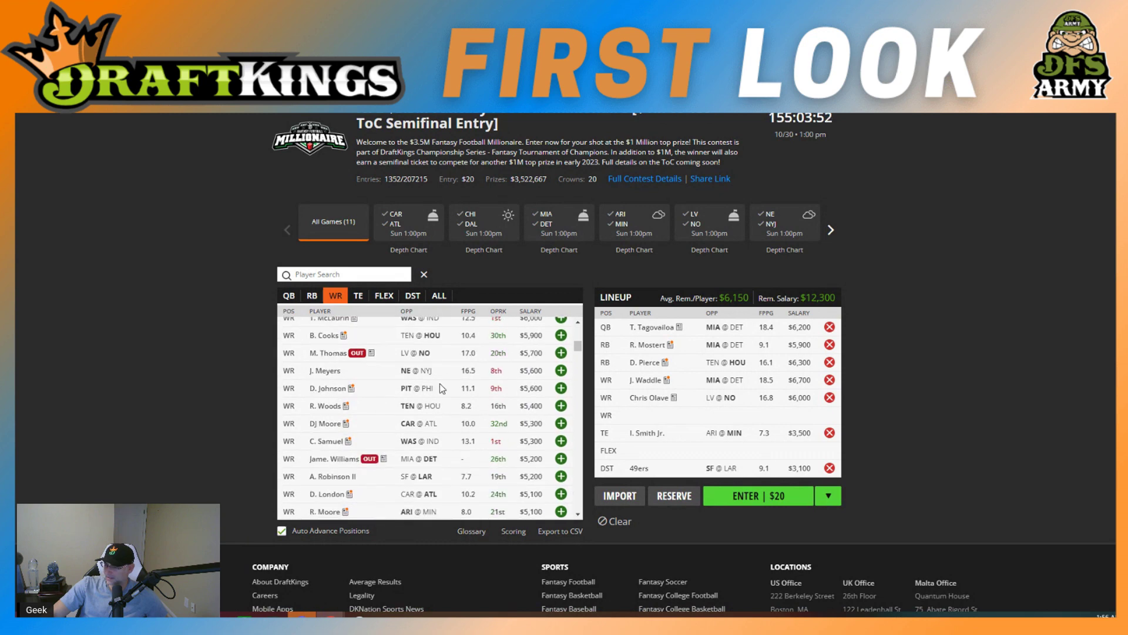
pyautogui.click(342, 406)
pyautogui.click(473, 262)
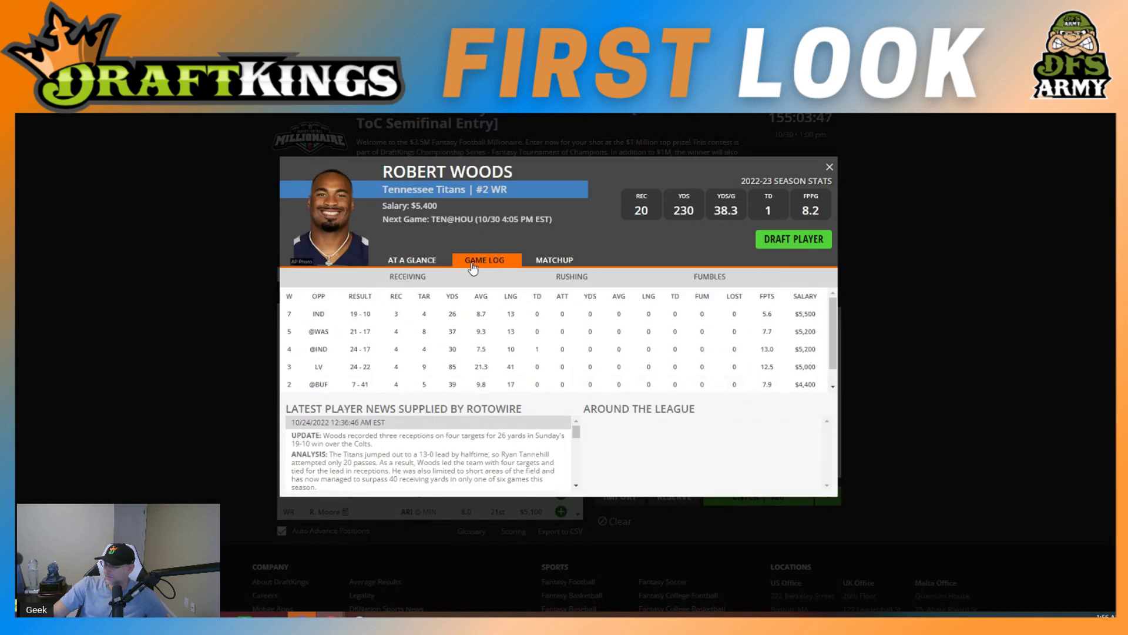
pyautogui.click(830, 167)
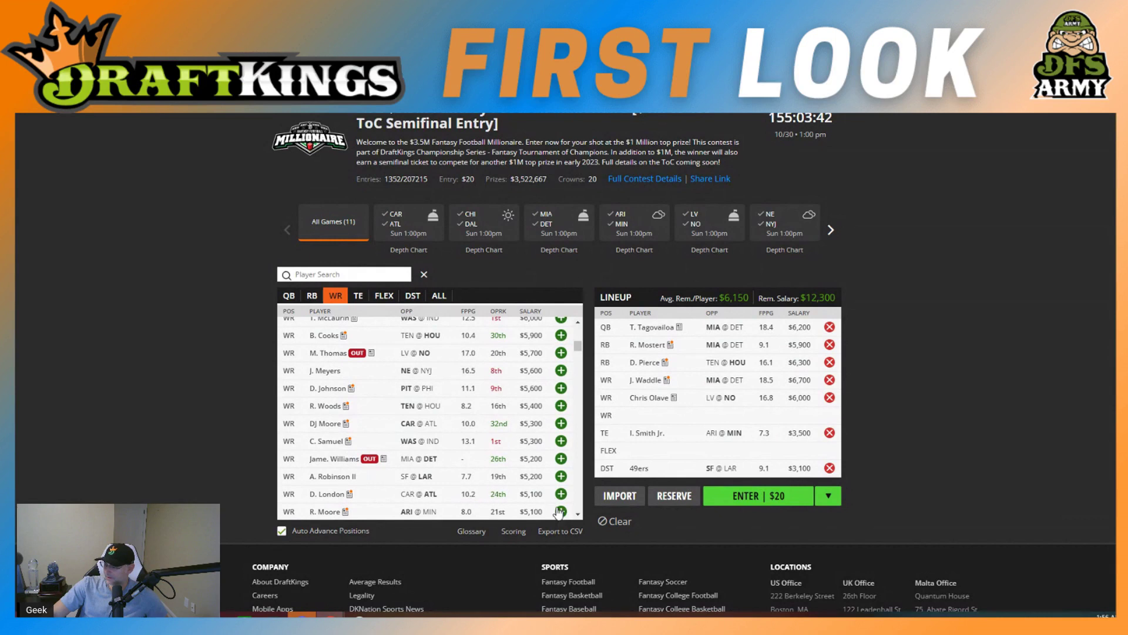
# Step: Look through the wide receivers below $5,100 and examine W. Robinson's season overview, game log and latest news
pyautogui.click(577, 515)
pyautogui.scroll(-3, 578, 515)
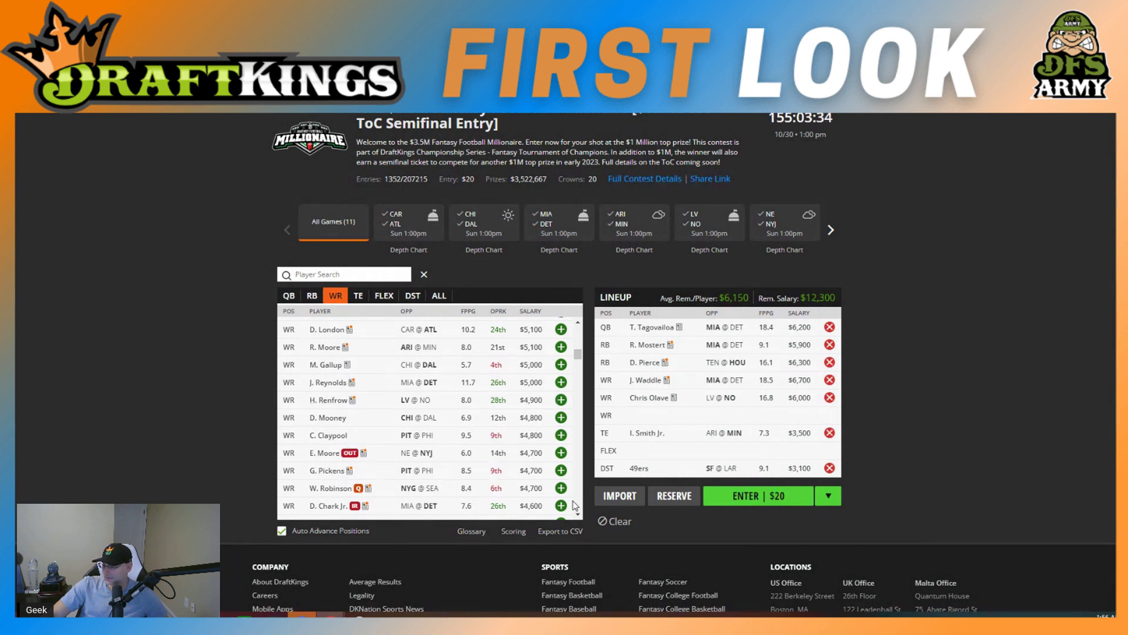
pyautogui.scroll(-3, 528, 500)
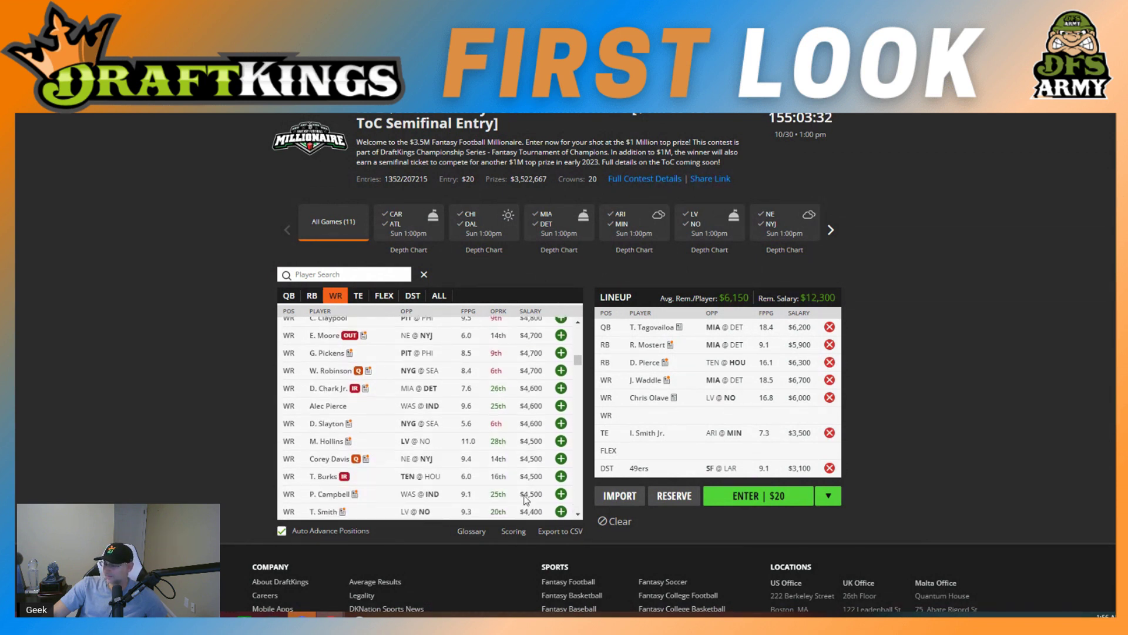
pyautogui.click(368, 371)
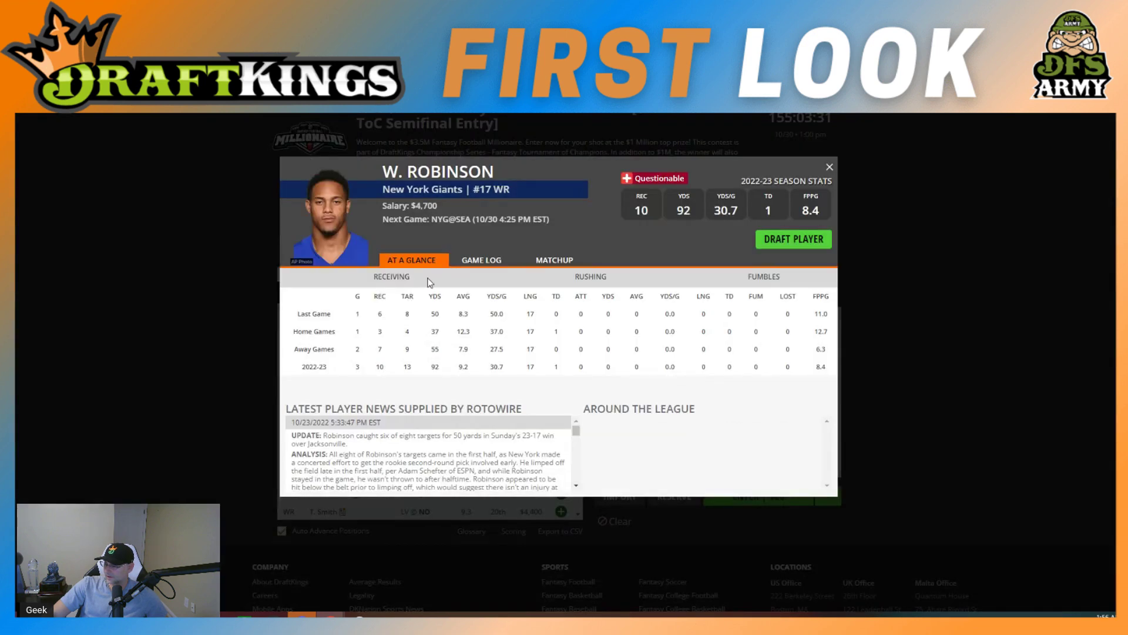
pyautogui.click(464, 263)
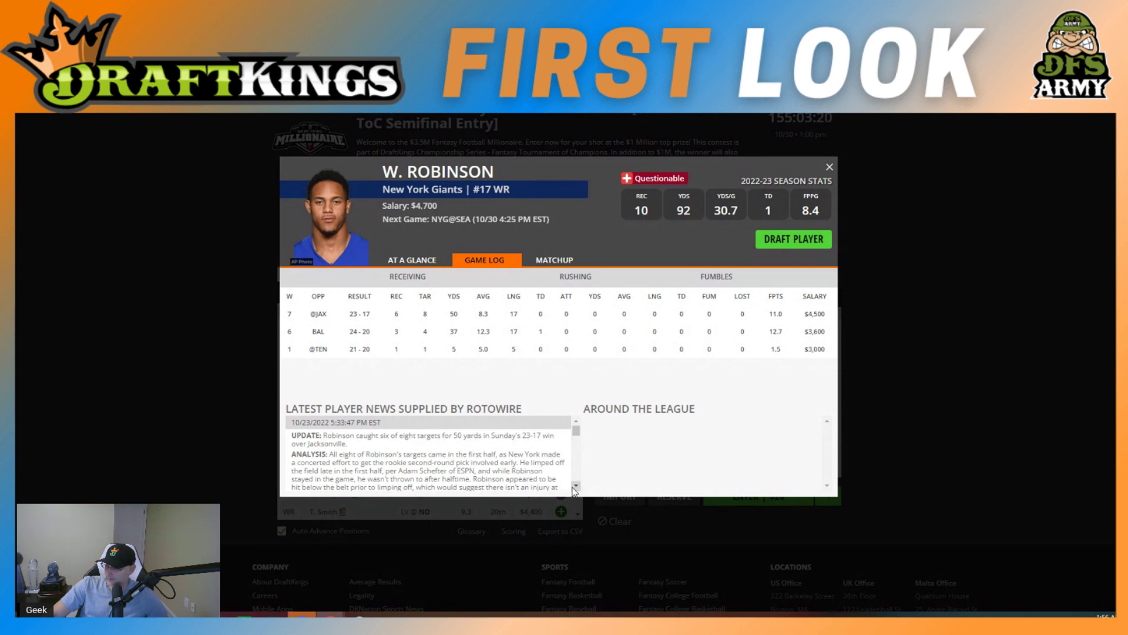
pyautogui.scroll(-3, 575, 492)
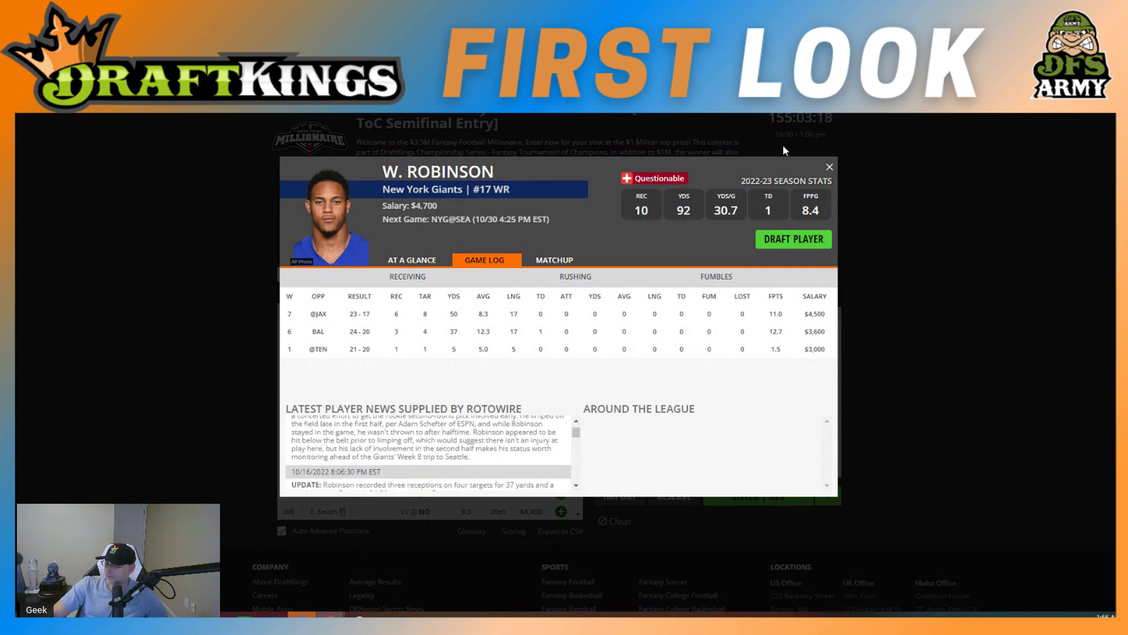
pyautogui.click(829, 167)
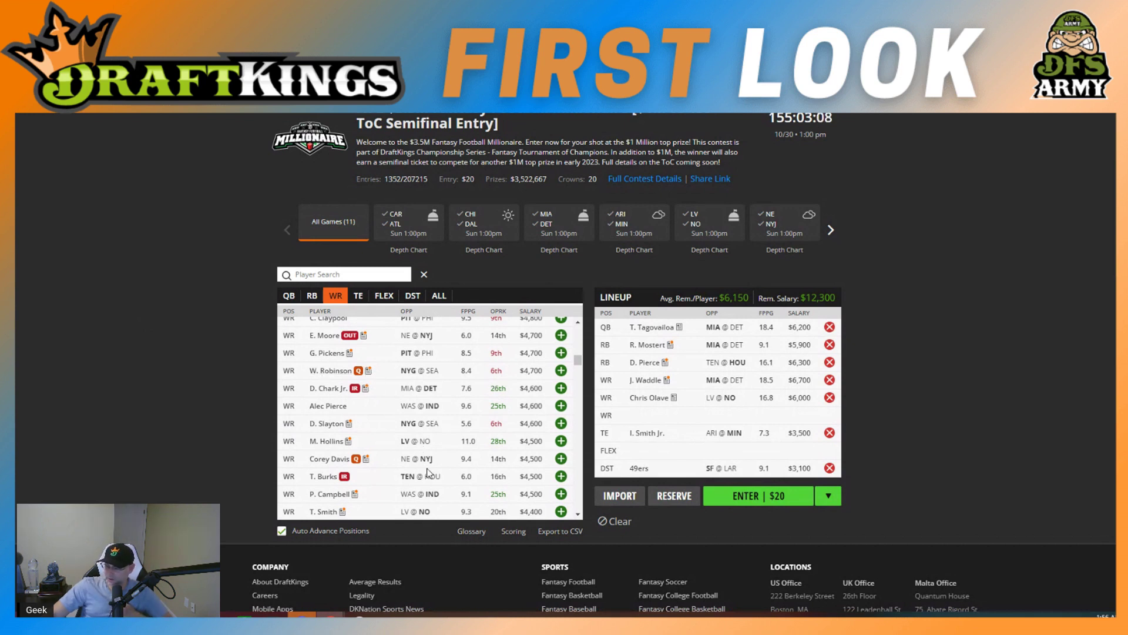
# Step: Examine Darius Slayton's season overview and weekly game log
pyautogui.click(351, 430)
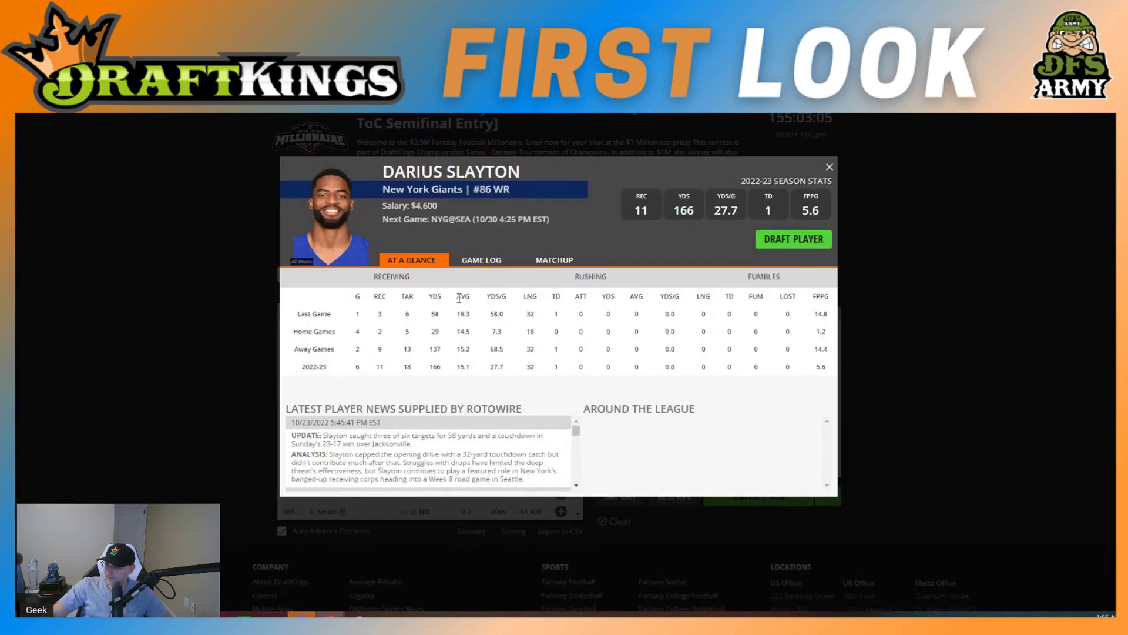
pyautogui.click(475, 264)
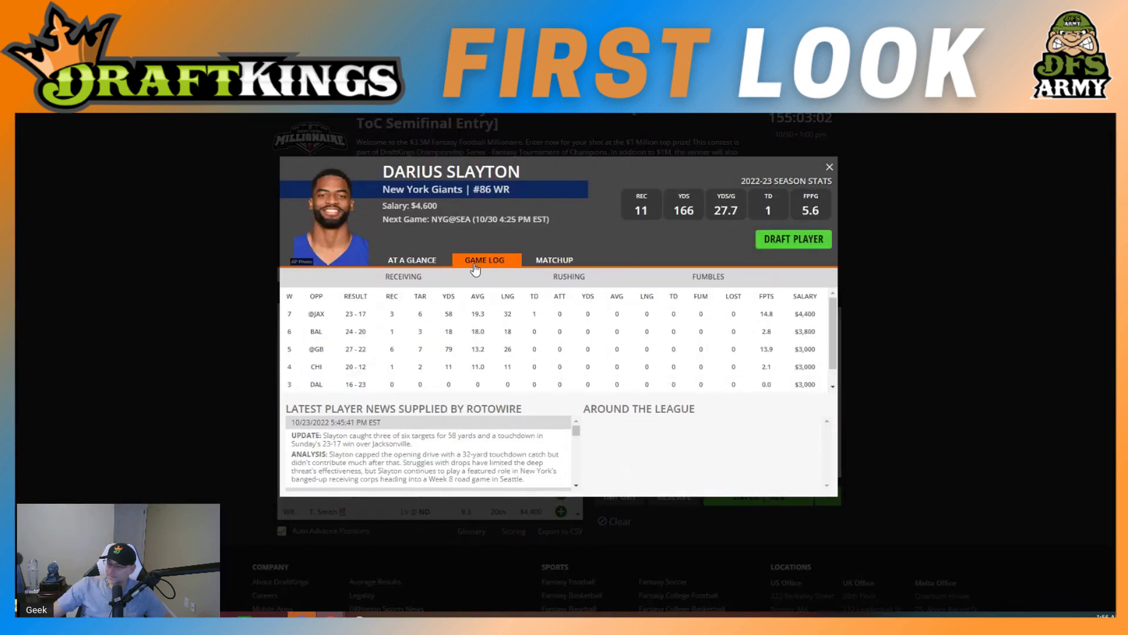
pyautogui.click(829, 167)
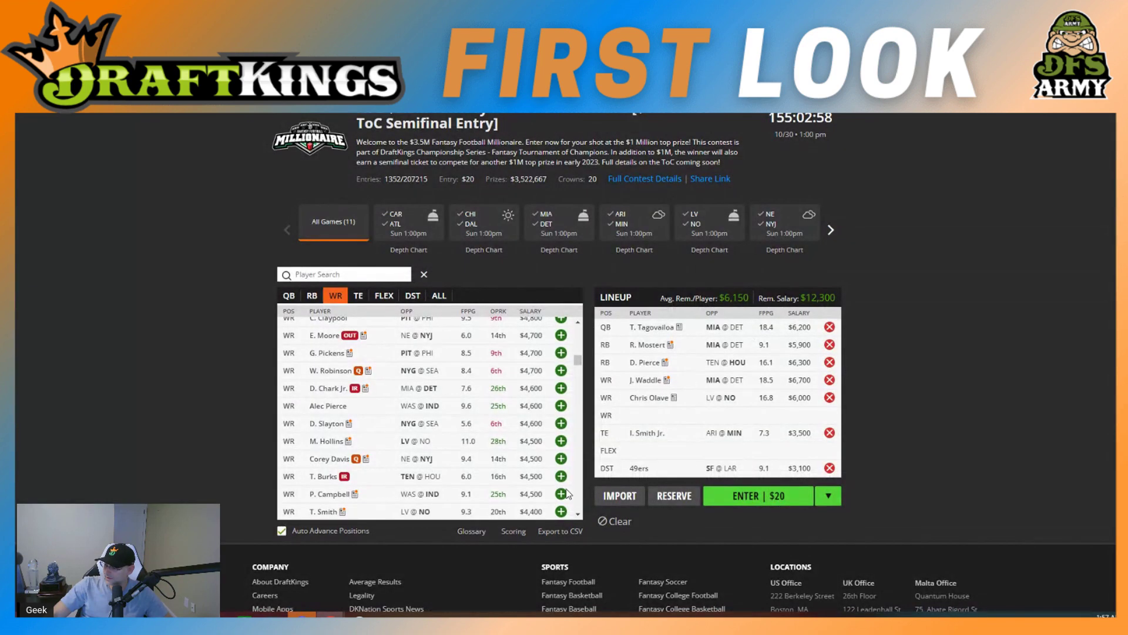
# Step: Look through the wide receivers priced around $4,000 to $4,900 and add Alec Pierce to the lineup as the third wide receiver
pyautogui.scroll(-2, 362, 394)
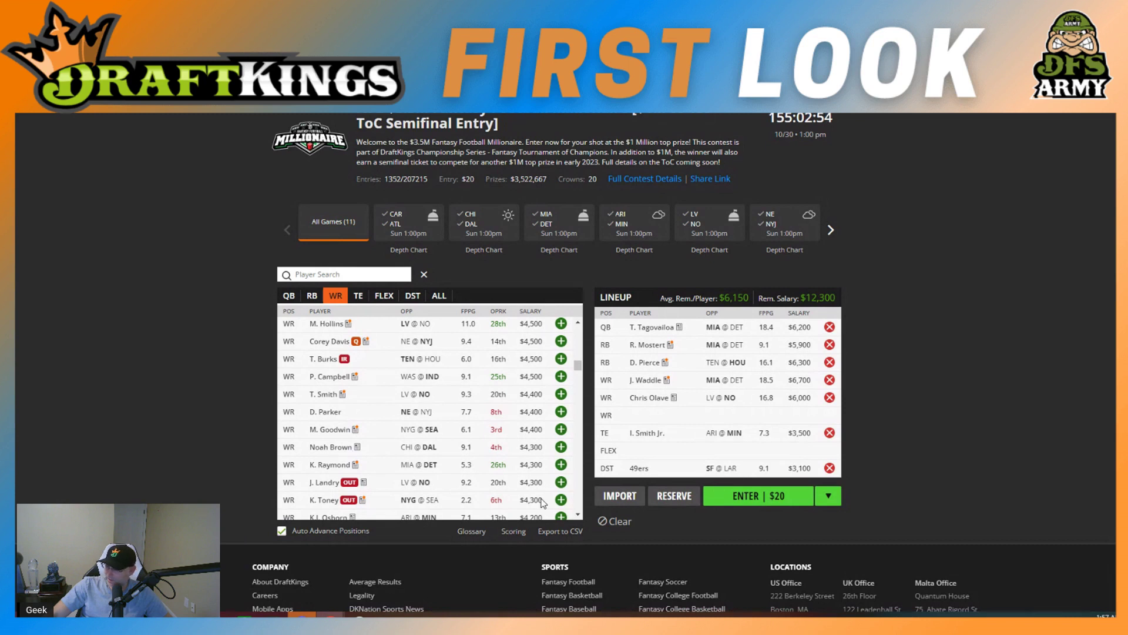
pyautogui.click(578, 515)
pyautogui.scroll(-3, 385, 432)
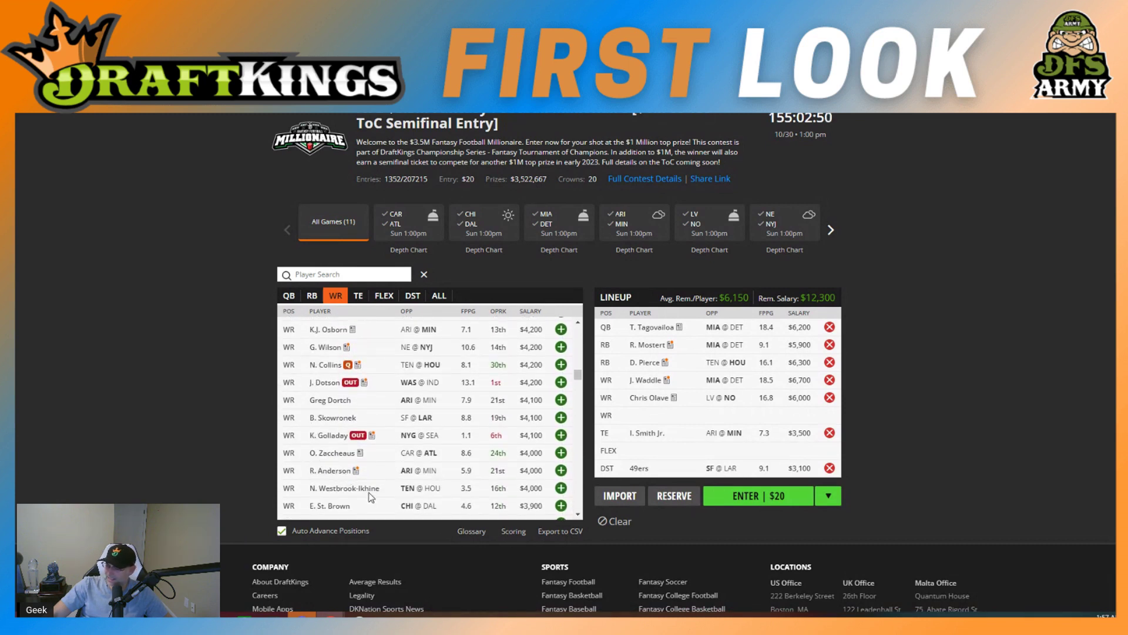
pyautogui.click(578, 323)
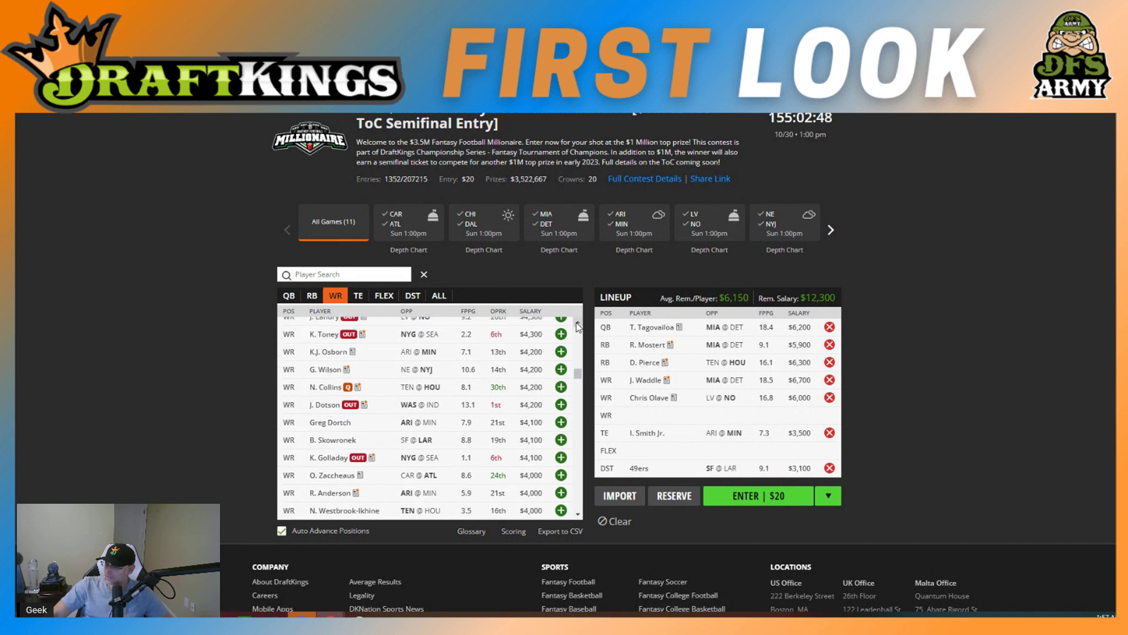
pyautogui.scroll(5, 577, 326)
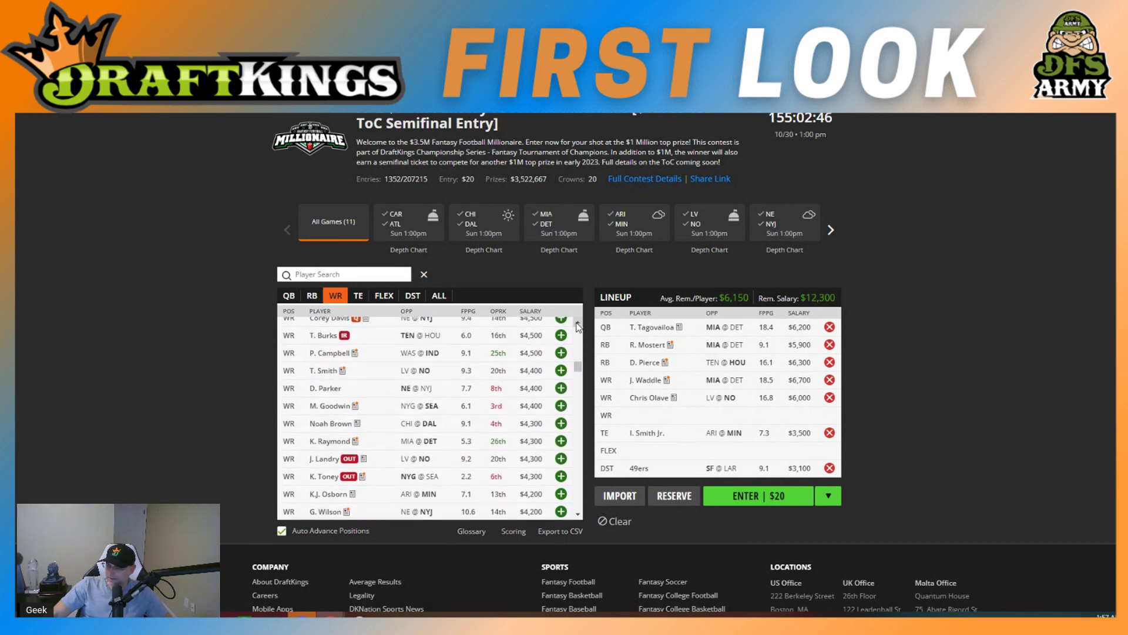
pyautogui.scroll(3, 339, 434)
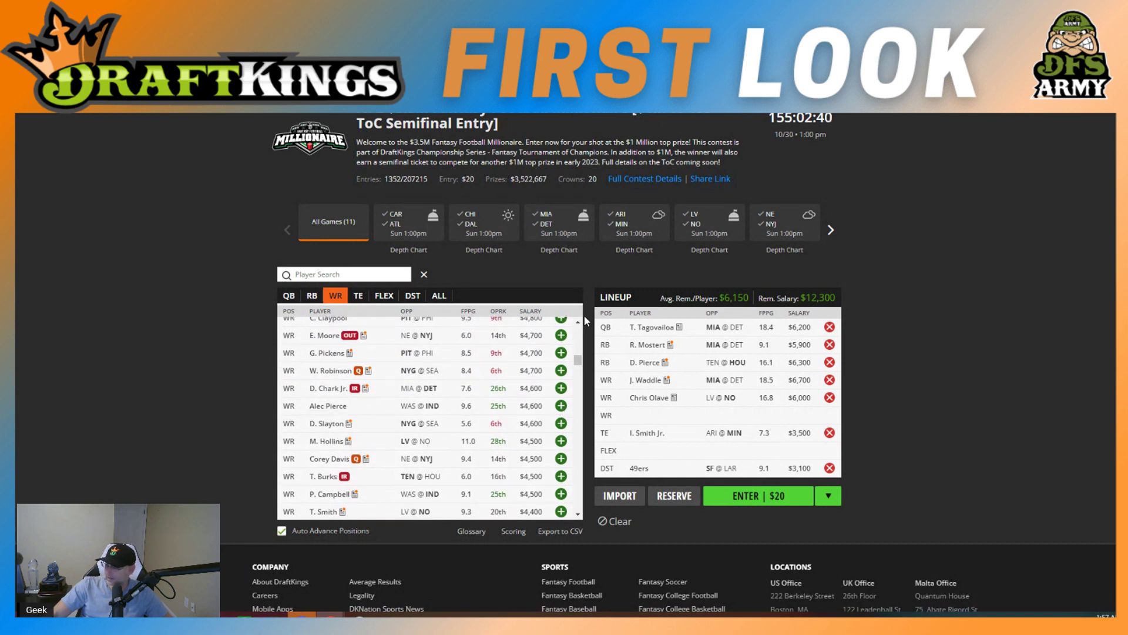
pyautogui.scroll(2, 350, 403)
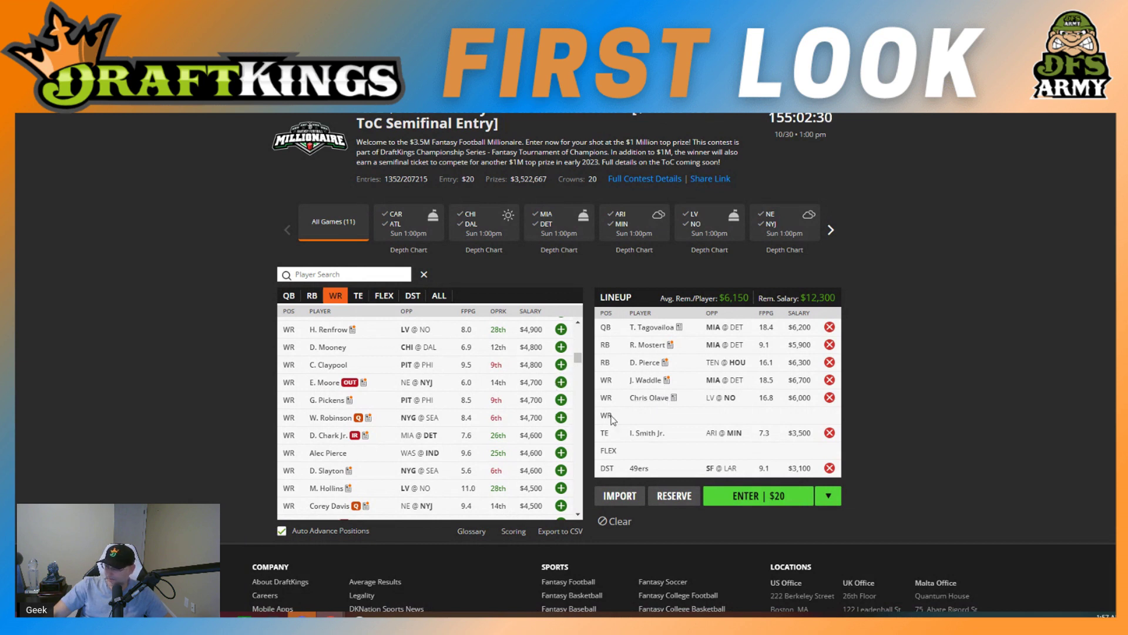
pyautogui.click(561, 454)
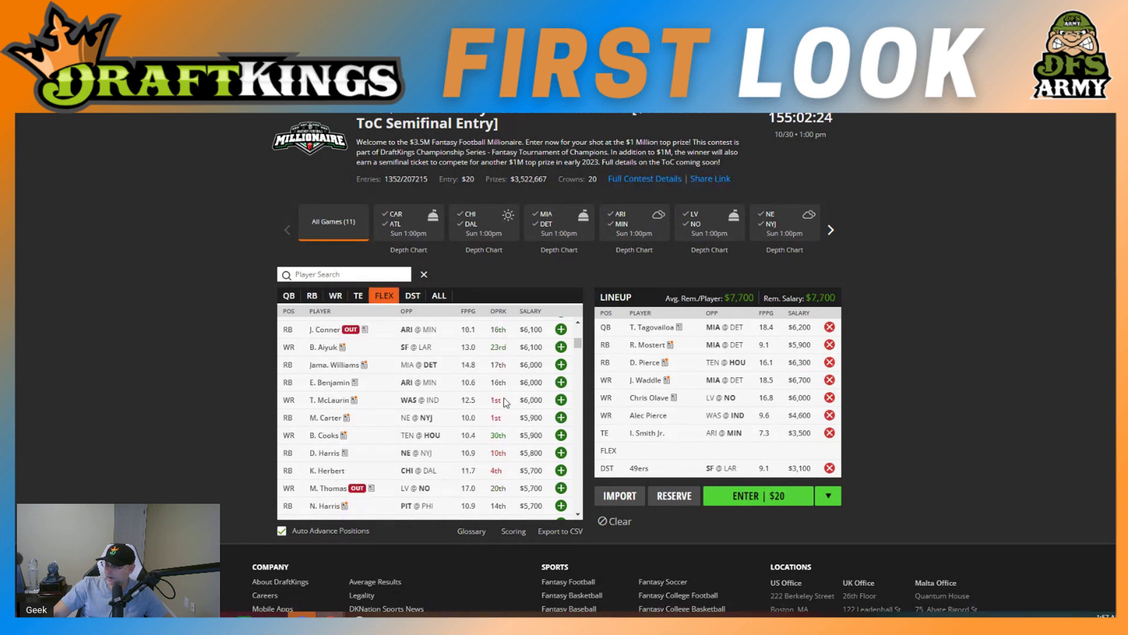
# Step: Look through the highest-priced flex players and add S. Barkley to the lineup as the flex
pyautogui.scroll(5, 503, 397)
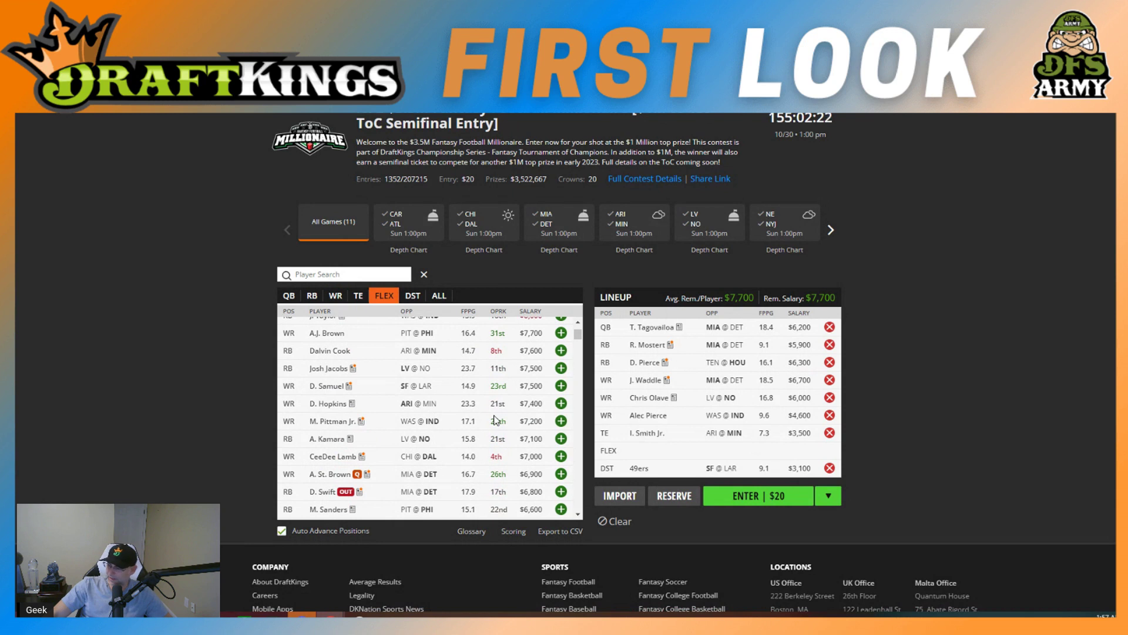
pyautogui.scroll(3, 495, 418)
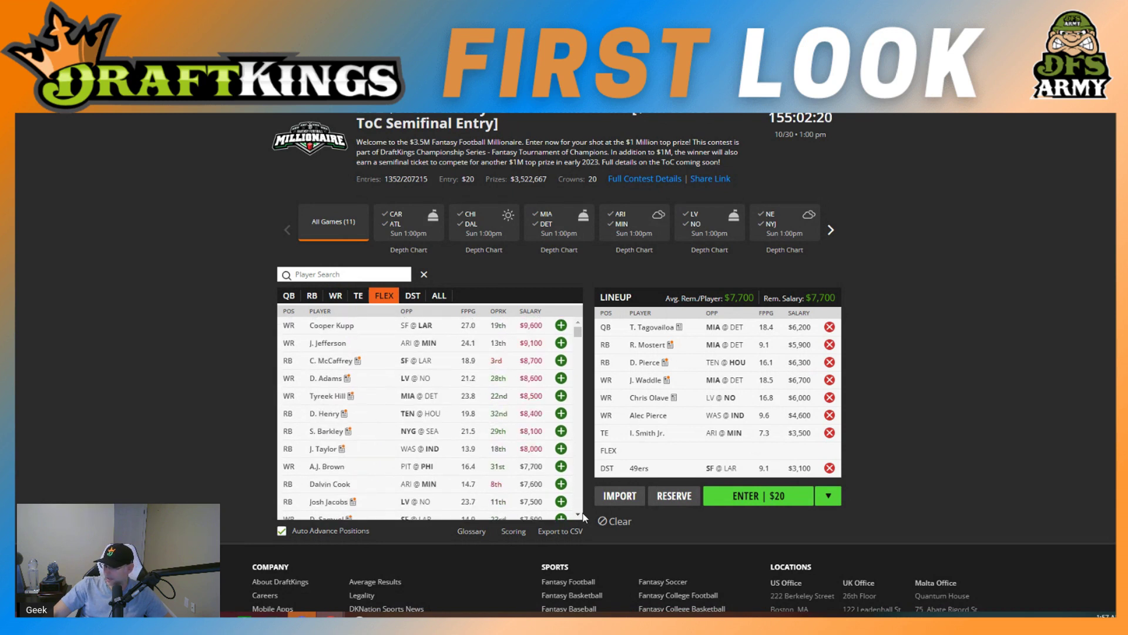
pyautogui.scroll(-5, 351, 418)
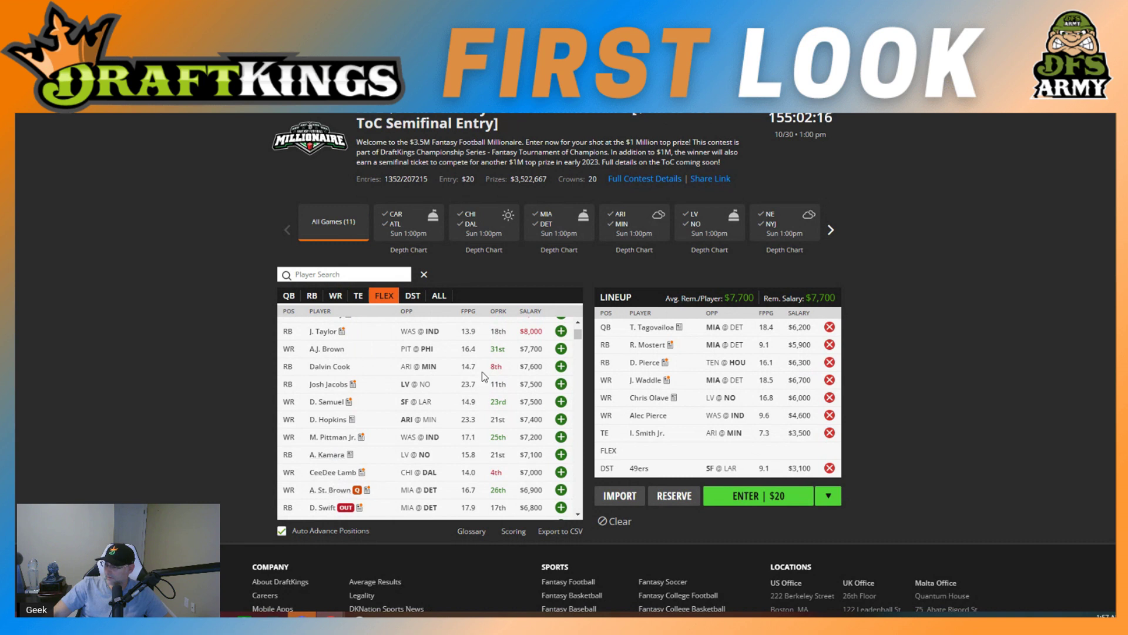
pyautogui.scroll(4, 538, 376)
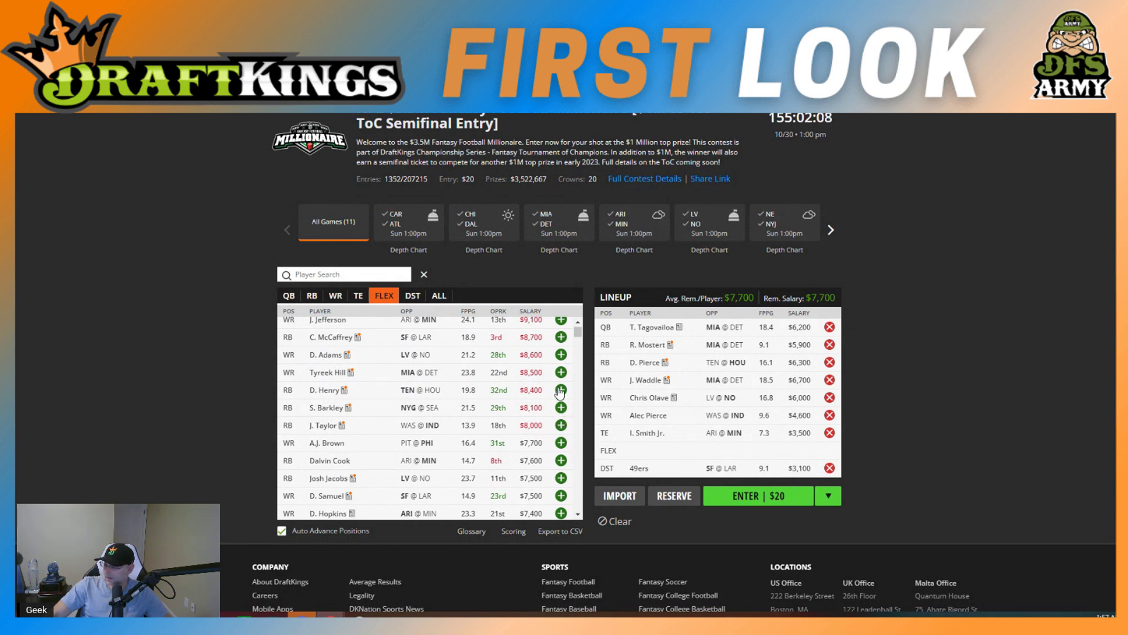
pyautogui.click(561, 407)
# Step: Replace the 49ers defense in the lineup with the cheaper Commanders defense
pyautogui.click(829, 468)
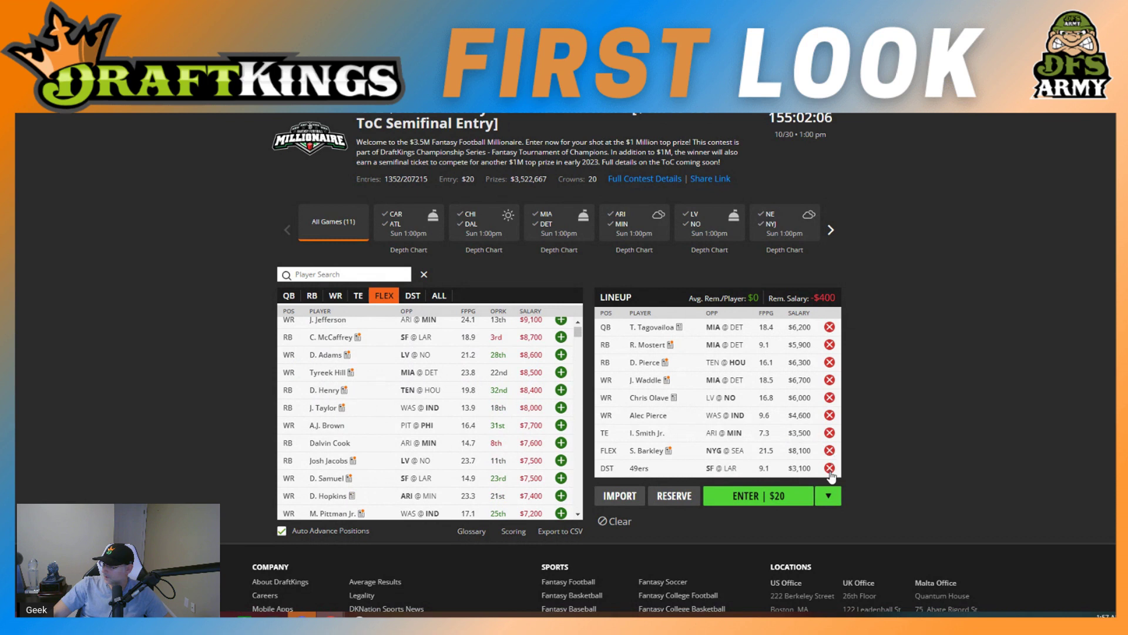
pyautogui.scroll(-3, 540, 405)
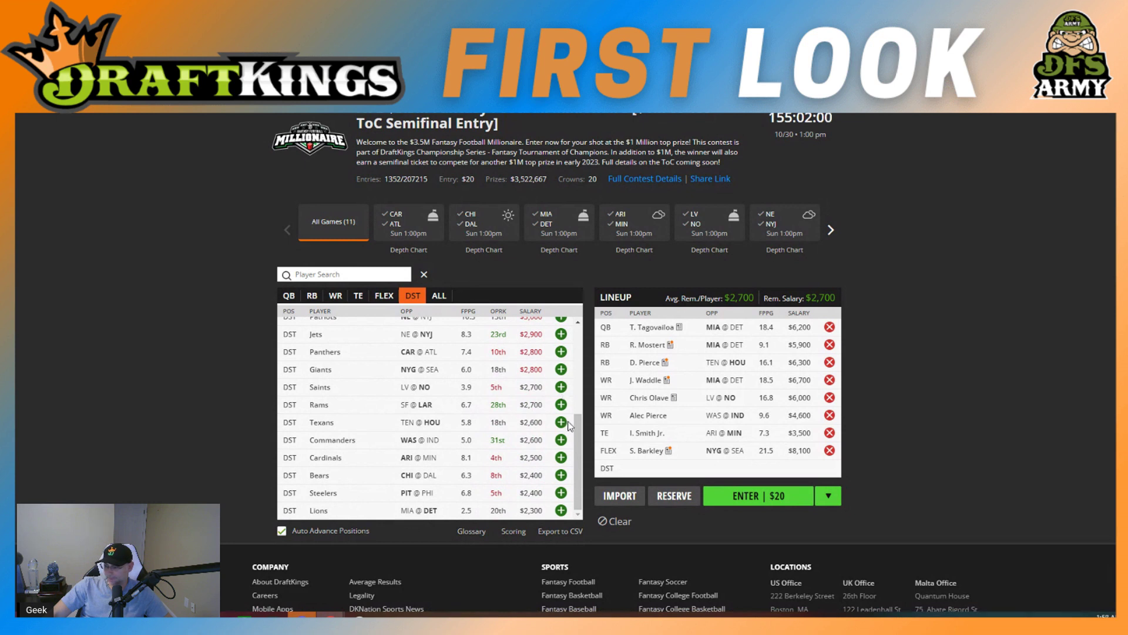
pyautogui.click(561, 441)
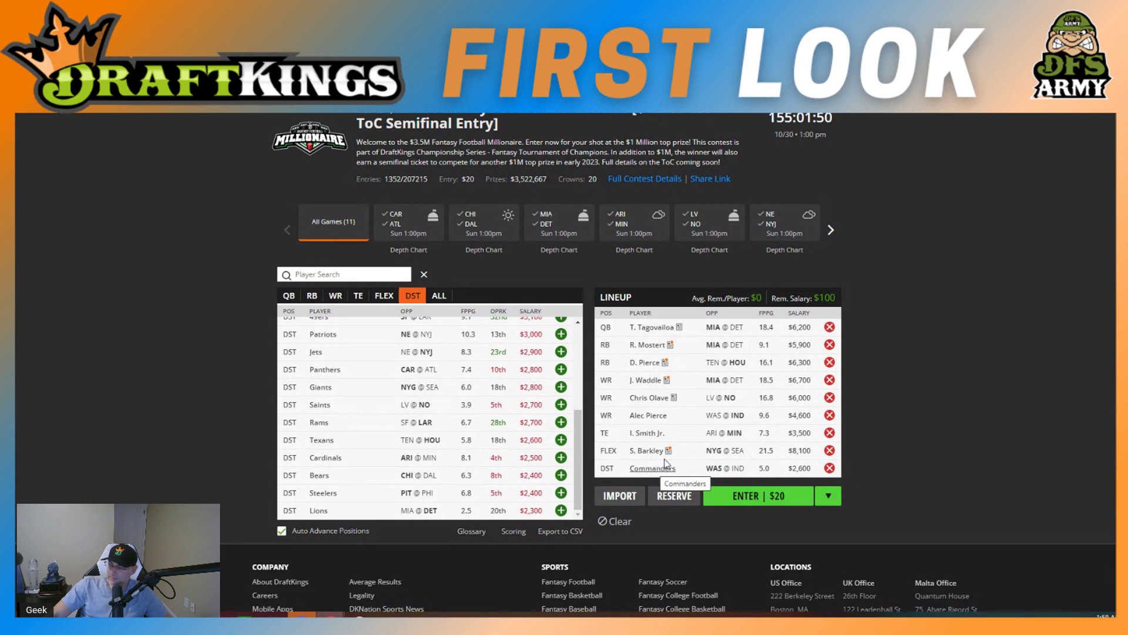
# Step: Remove S. Barkley, Alec Pierce and the Commanders from the lineup and add the 49ers as the defense
pyautogui.click(830, 451)
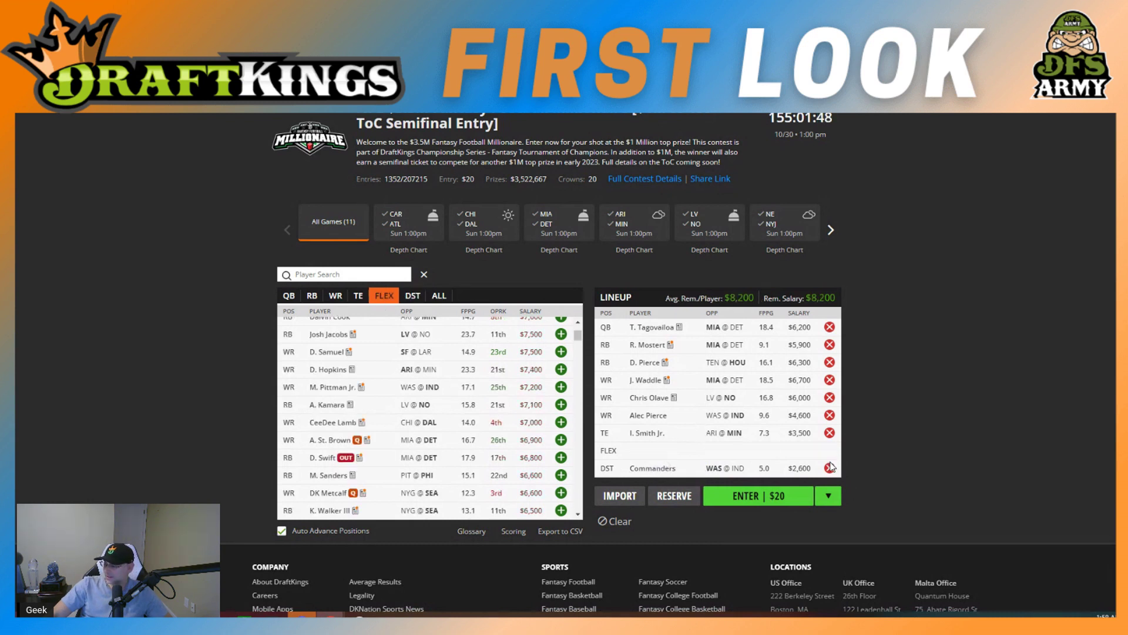
pyautogui.click(830, 415)
pyautogui.click(830, 468)
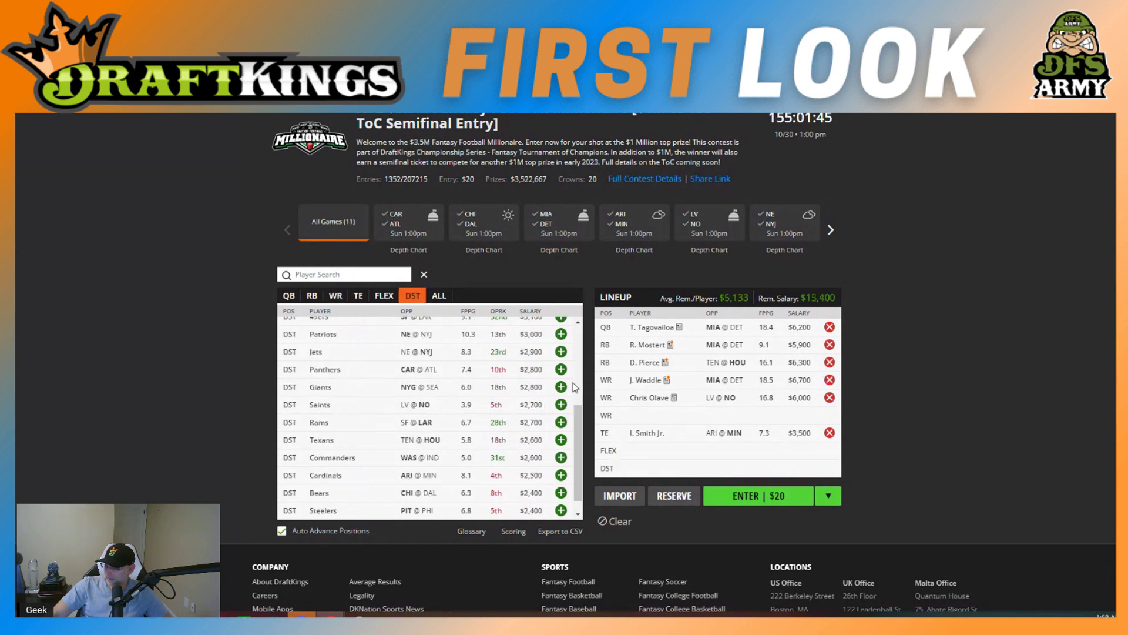
pyautogui.scroll(1, 573, 388)
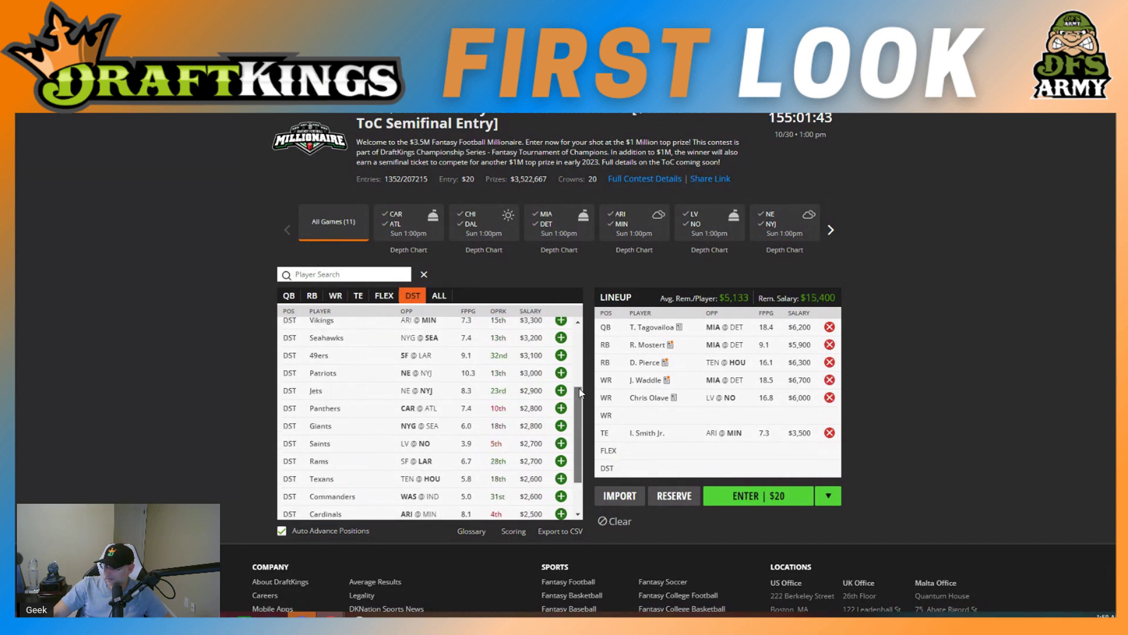
pyautogui.click(561, 355)
# Step: Look through the mid-priced wide receivers, examine DJ Moore's season overview and game log, and draft him as the third wide receiver
pyautogui.scroll(-3, 479, 401)
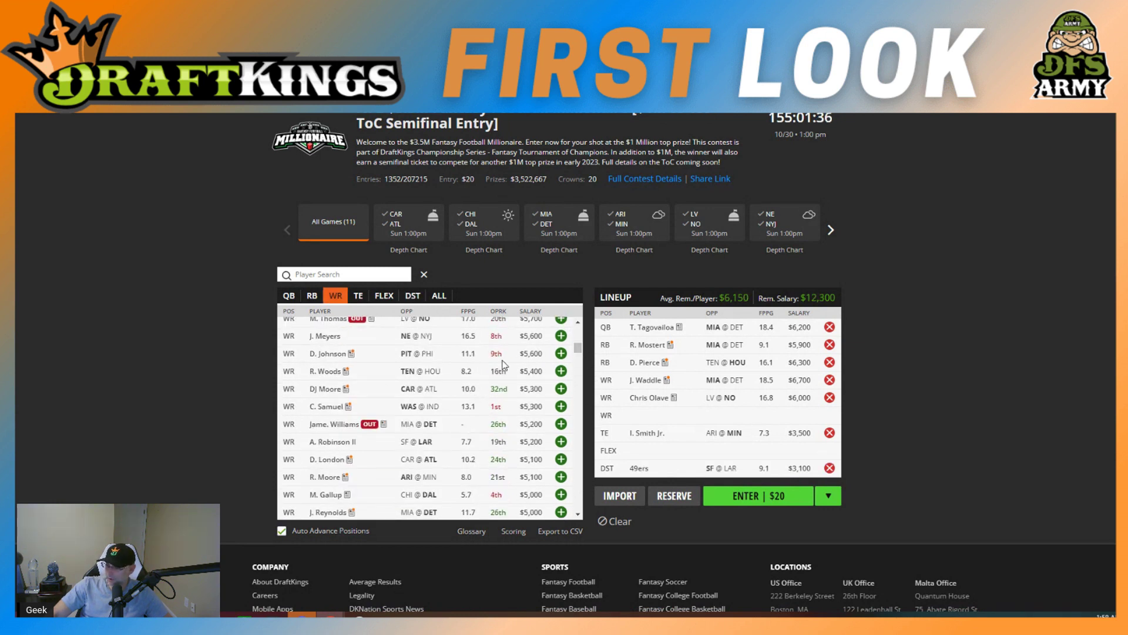
pyautogui.scroll(2, 577, 326)
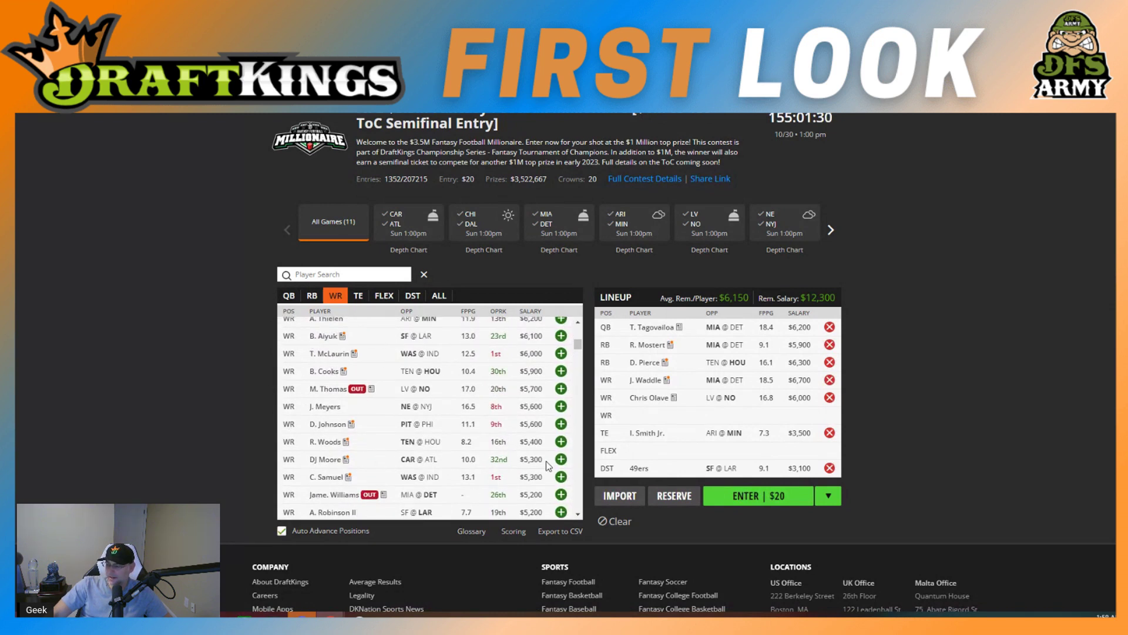
pyautogui.click(343, 460)
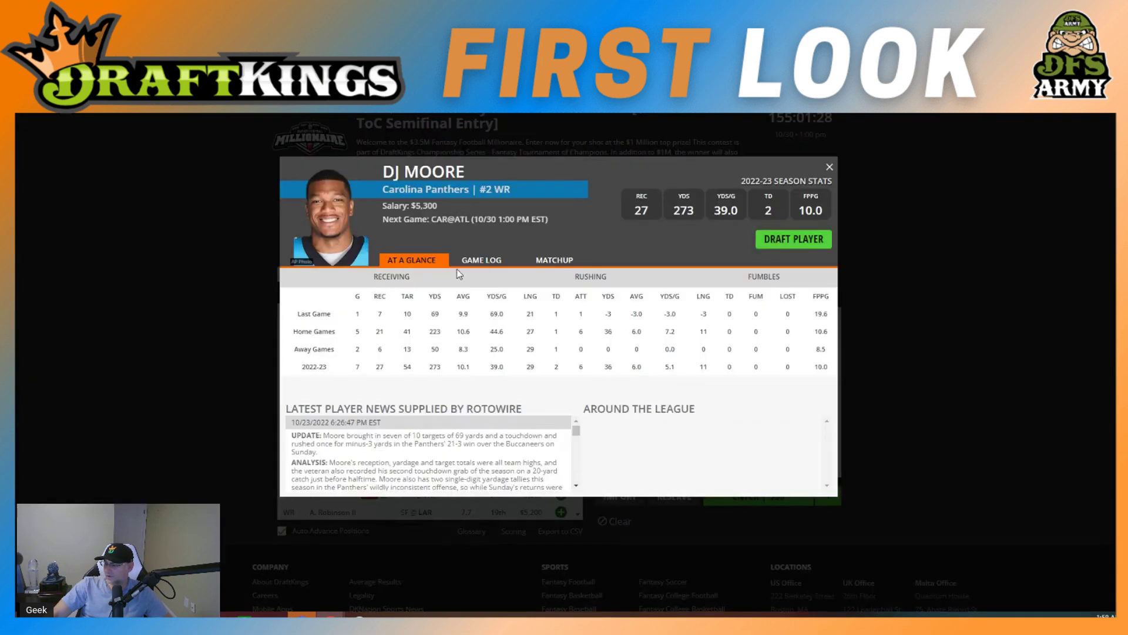
pyautogui.click(473, 260)
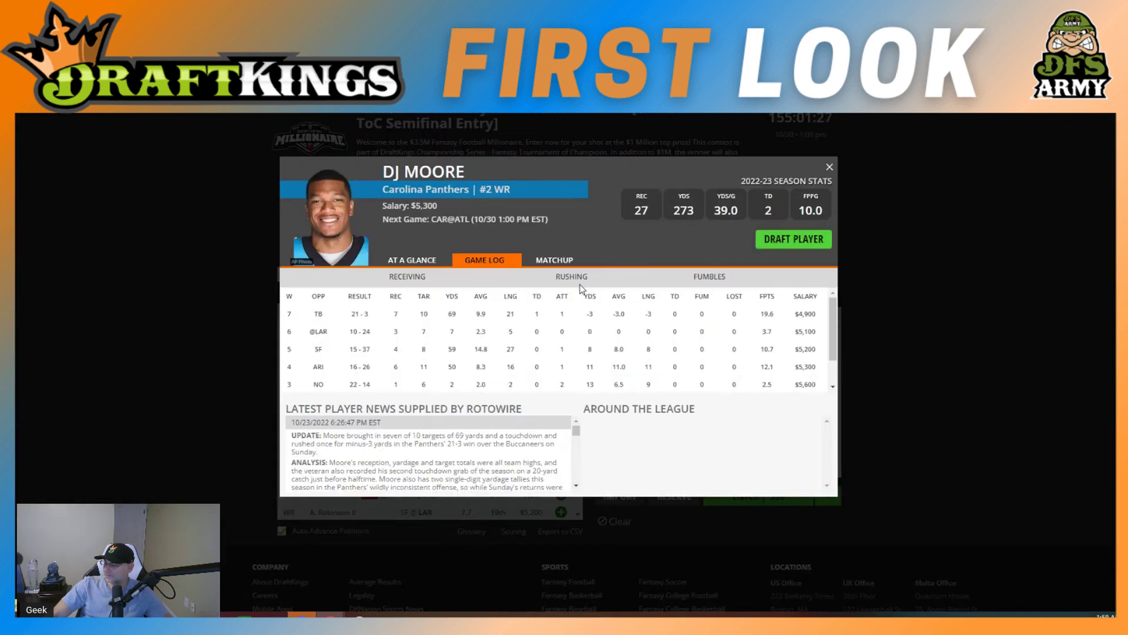
pyautogui.click(812, 238)
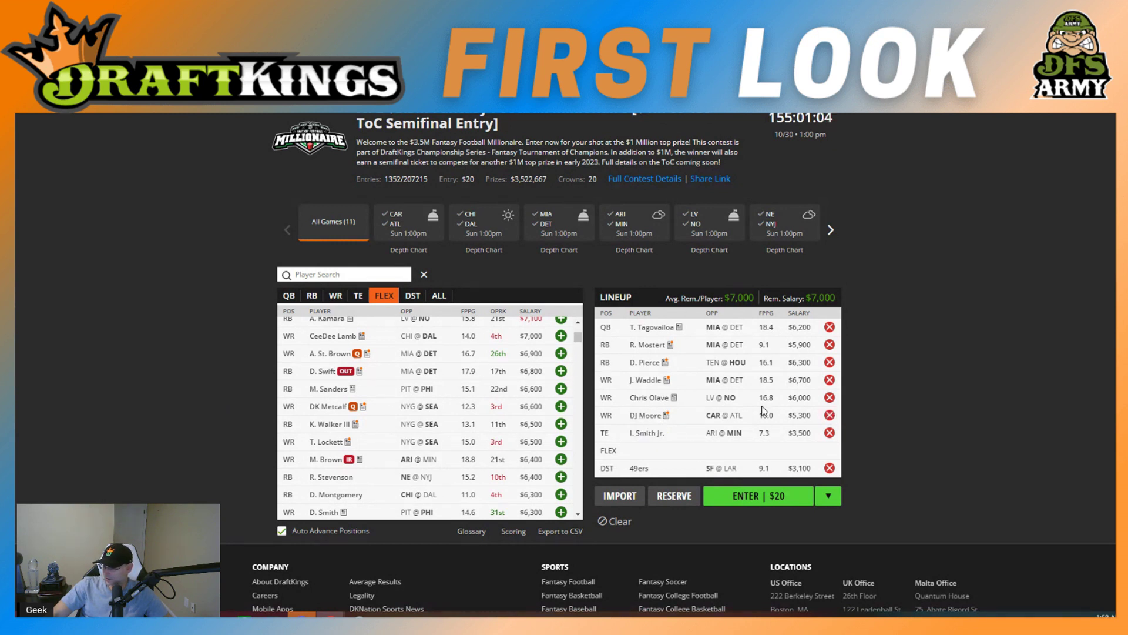
# Step: Examine A. St. Brown's season overview and latest news, and draft him as the flex
pyautogui.scroll(2, 574, 326)
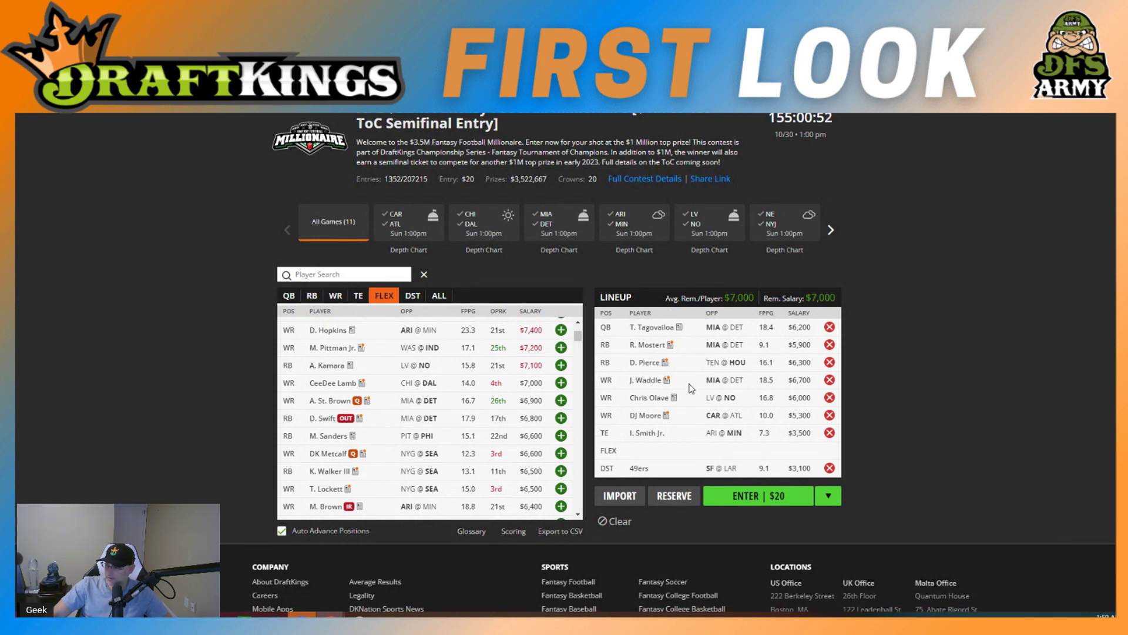
pyautogui.click(368, 400)
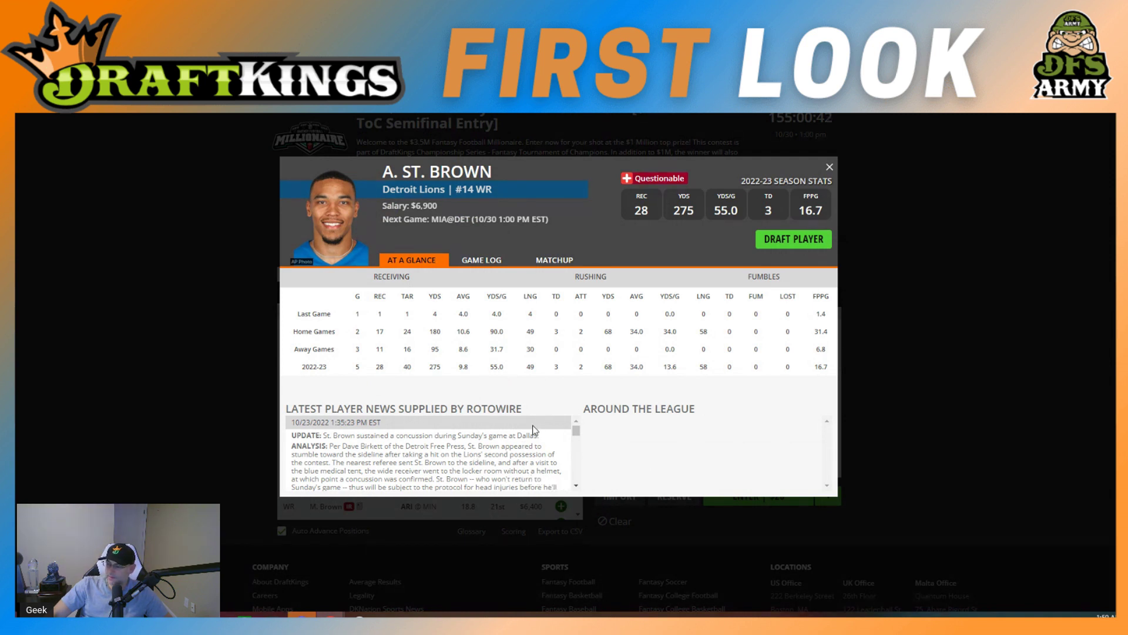
pyautogui.click(793, 239)
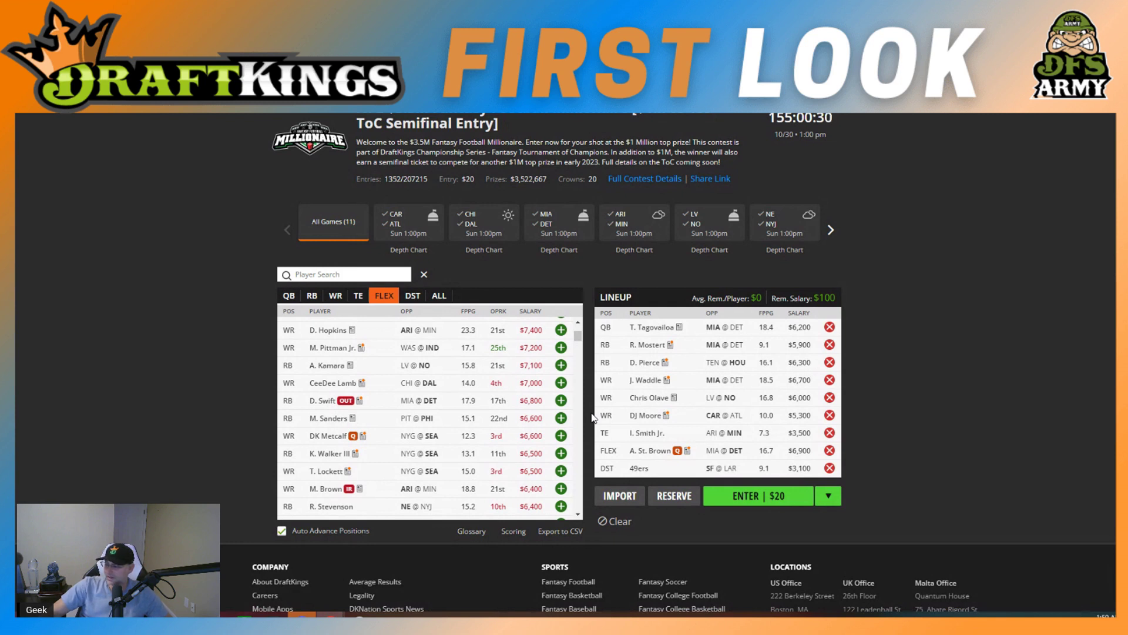
# Step: Remove A. St. Brown and the 49ers, look through the cheaper defenses, and add both back to the flex and defense spots
pyautogui.click(829, 450)
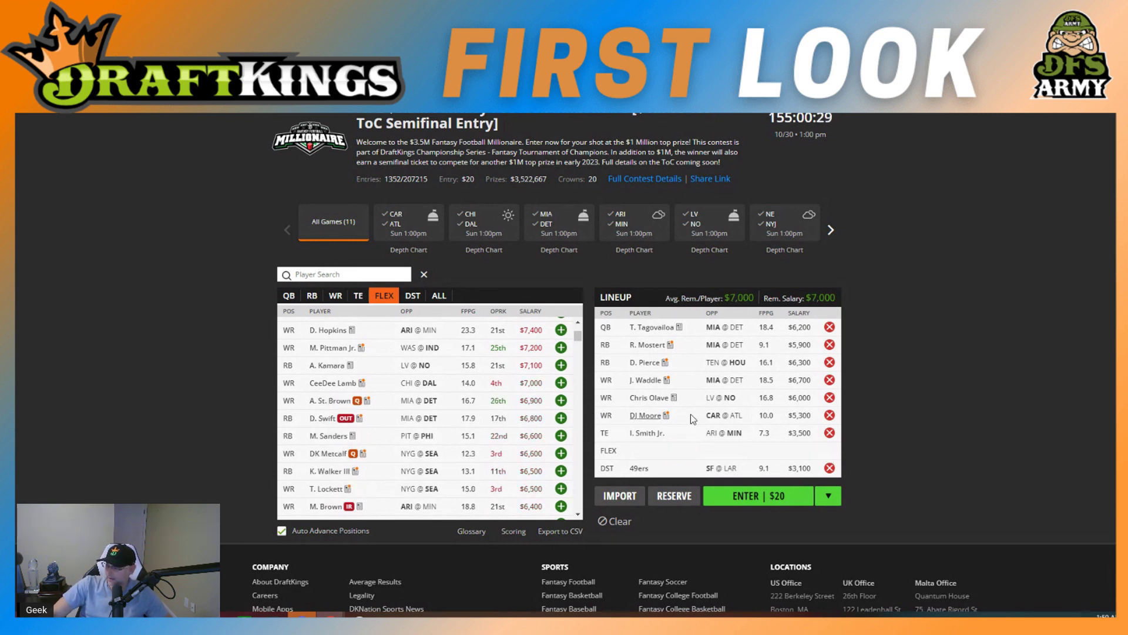
pyautogui.click(829, 468)
pyautogui.scroll(-3, 562, 410)
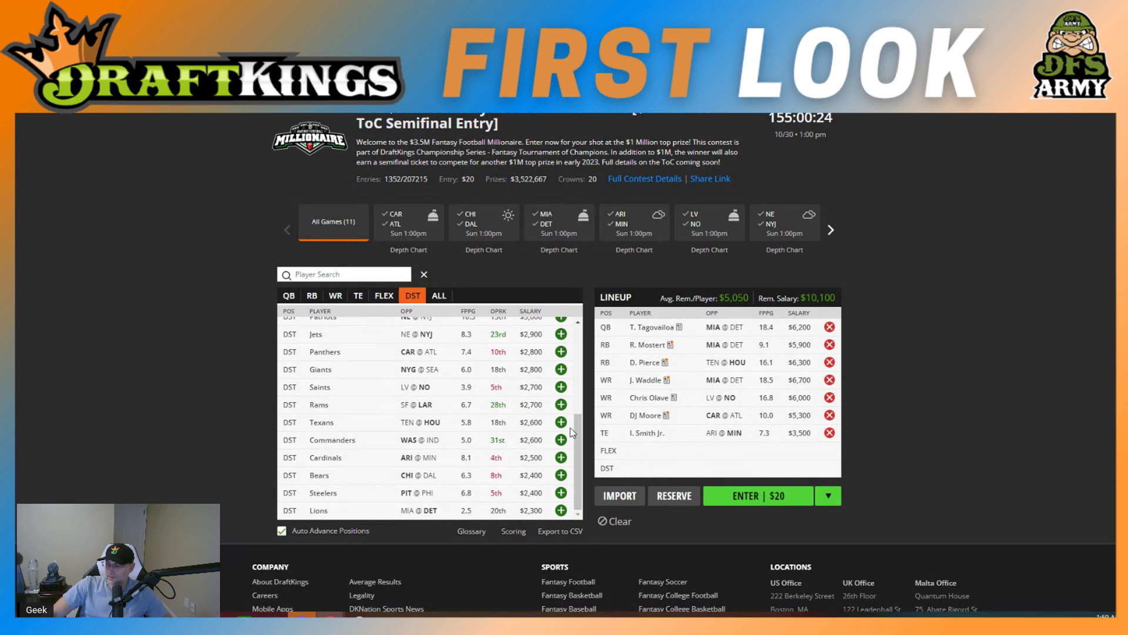
pyautogui.moveTo(577, 423); pyautogui.dragTo(584, 379)
pyautogui.click(561, 382)
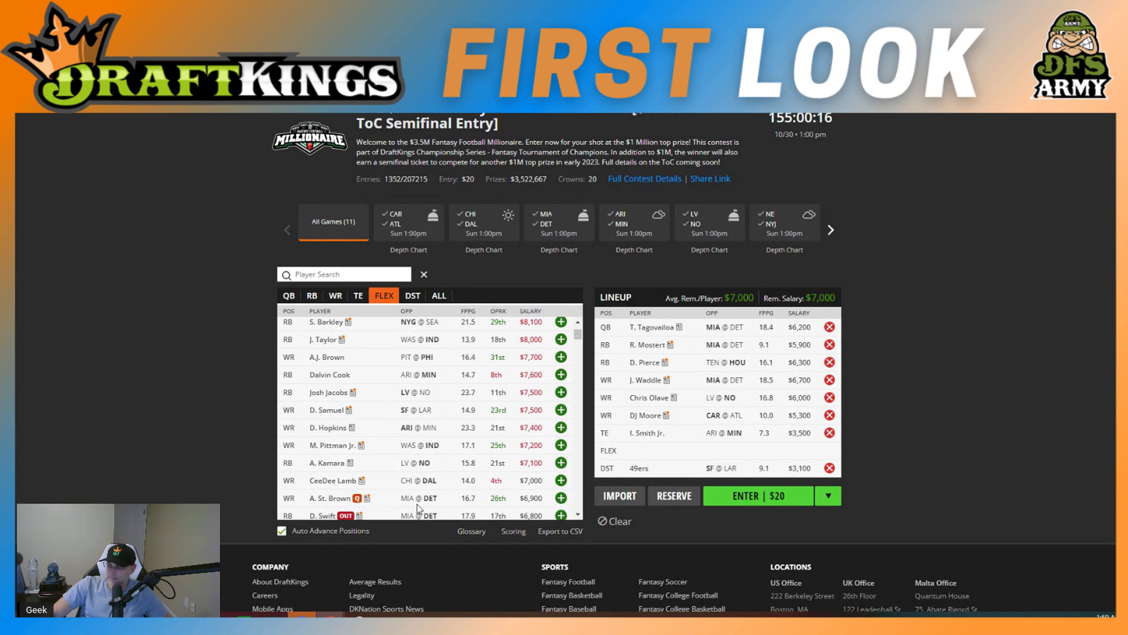
pyautogui.click(561, 498)
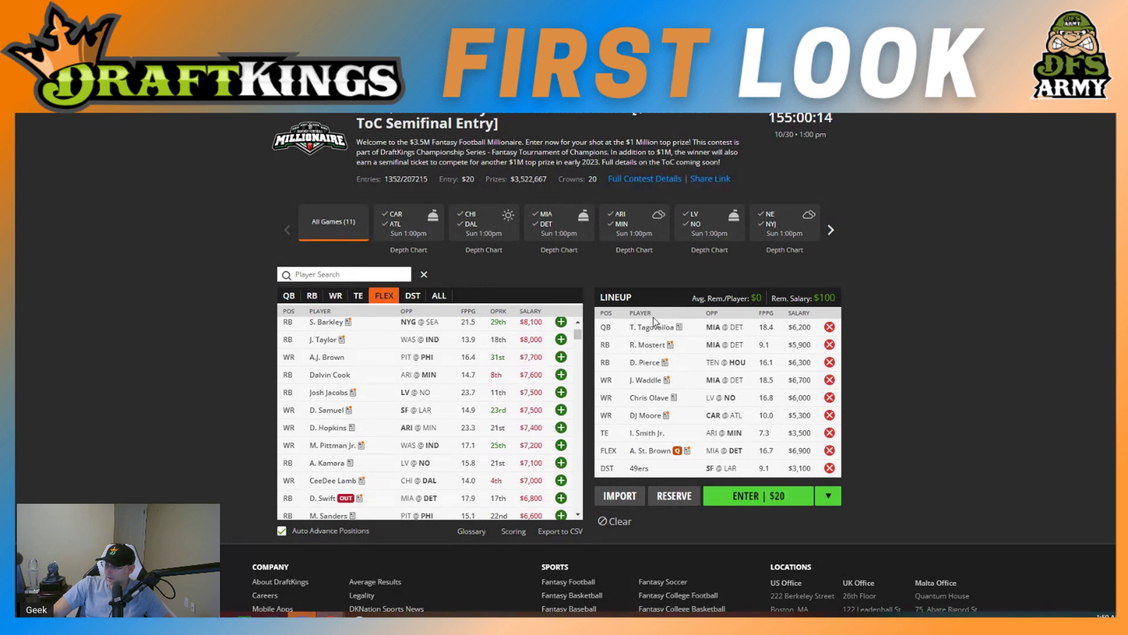